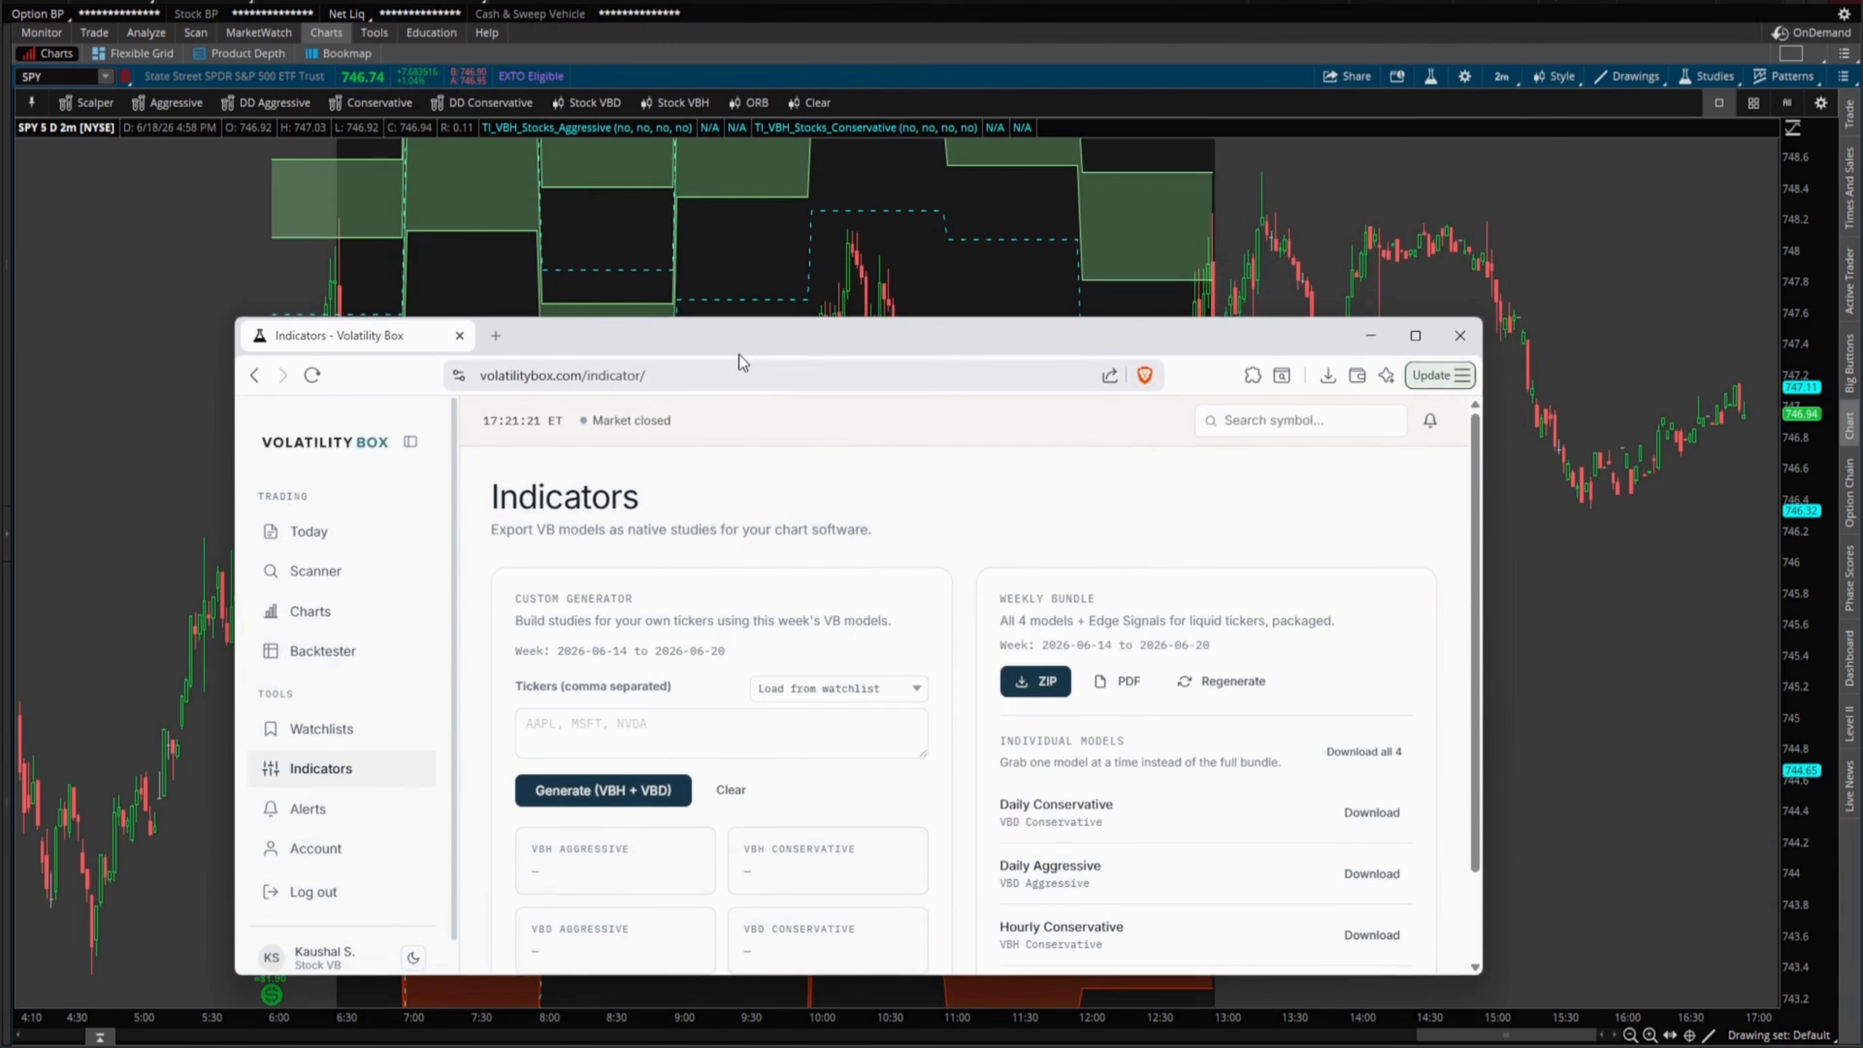
- Maximize the Volatility Box Indicators page and place the cursor in the Tickers box
{"action": "double_click", "coordinate": [739, 354]}
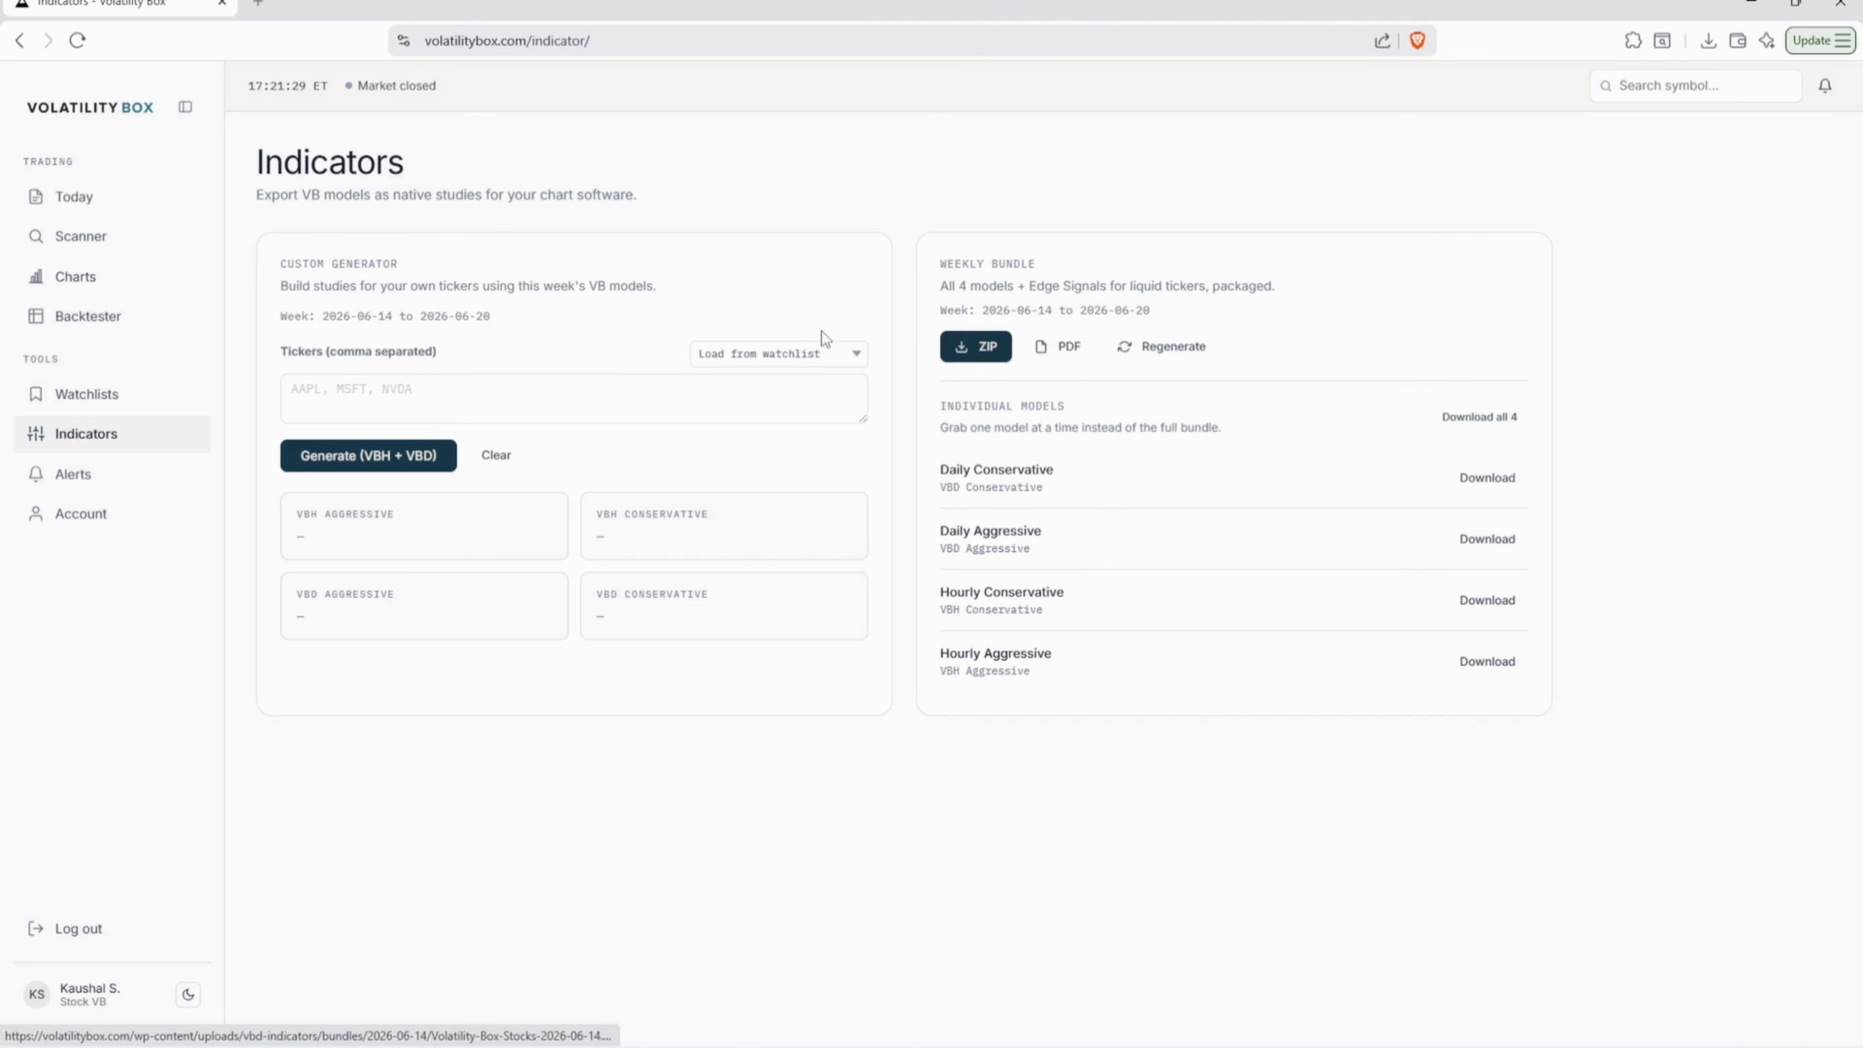
{"action": "left_click", "coordinate": [460, 399]}
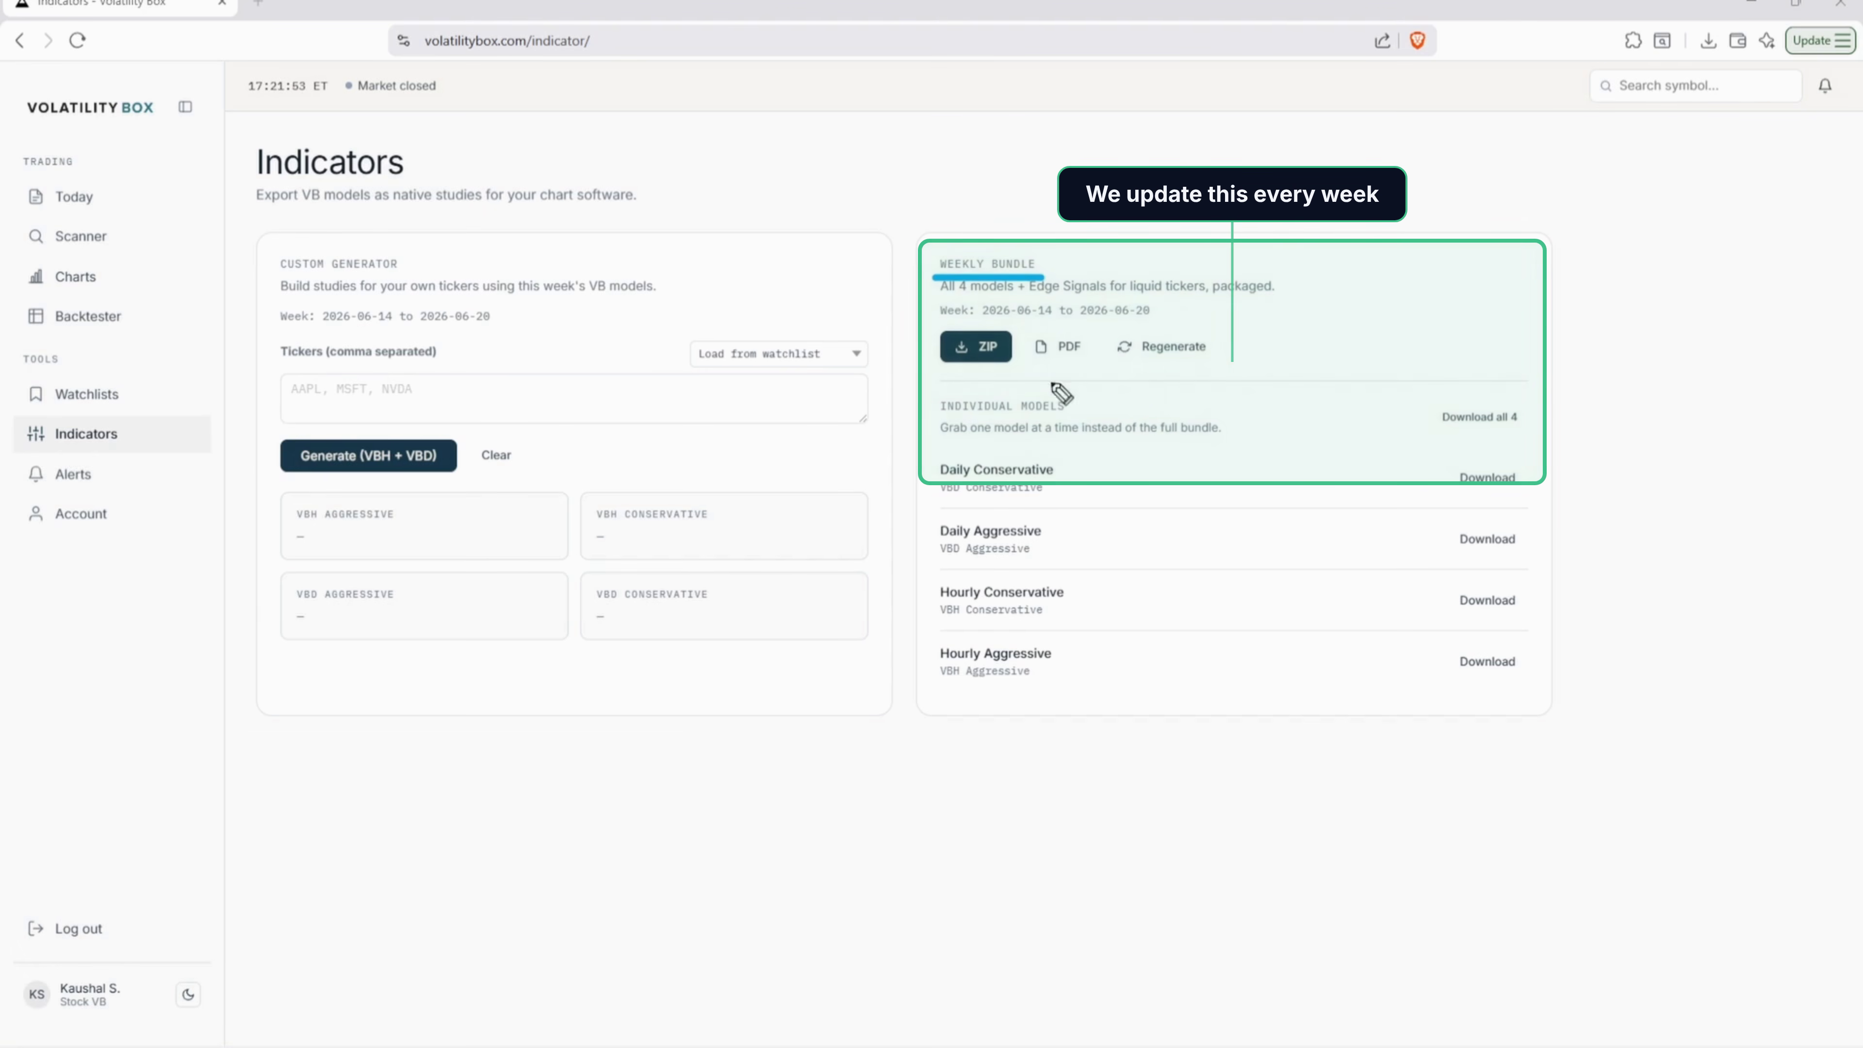
{"action": "mouse_move", "coordinate": [1168, 299]}
{"action": "left_mouse_down"}
{"action": "mouse_move", "coordinate": [946, 300]}
{"action": "mouse_move", "coordinate": [953, 325]}
{"action": "mouse_move", "coordinate": [1169, 326]}
{"action": "mouse_move", "coordinate": [1172, 299]}
{"action": "left_mouse_up"}
{"action": "mouse_move", "coordinate": [1294, 302]}
{"action": "left_mouse_down"}
{"action": "mouse_move", "coordinate": [1195, 312]}
{"action": "mouse_move", "coordinate": [1401, 345]}
{"action": "left_mouse_up"}
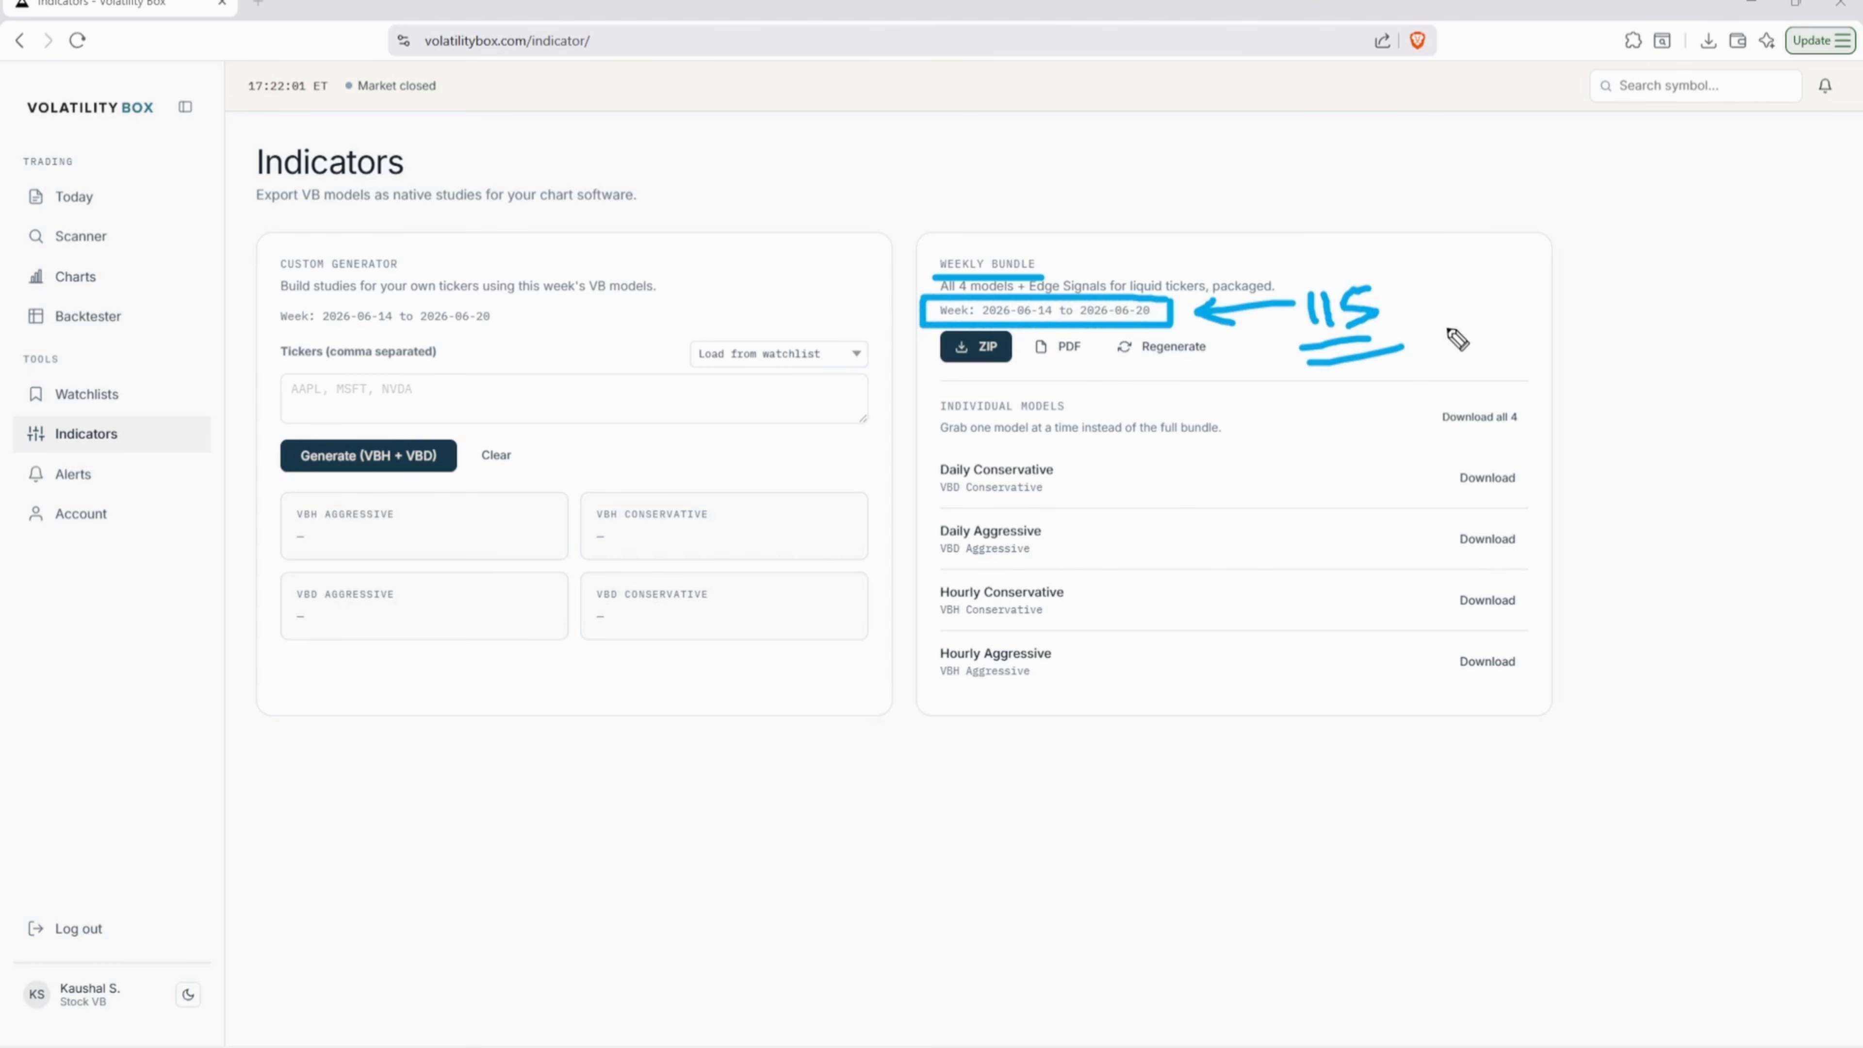
{"action": "mouse_move", "coordinate": [1475, 289]}
{"action": "left_mouse_down"}
{"action": "mouse_move", "coordinate": [1425, 300]}
{"action": "mouse_move", "coordinate": [1445, 313]}
{"action": "left_mouse_up"}
{"action": "mouse_move", "coordinate": [1503, 264]}
{"action": "left_mouse_down"}
{"action": "mouse_move", "coordinate": [1569, 275]}
{"action": "mouse_move", "coordinate": [1516, 340]}
{"action": "mouse_move", "coordinate": [1574, 509]}
{"action": "mouse_move", "coordinate": [1609, 515]}
{"action": "left_mouse_up"}
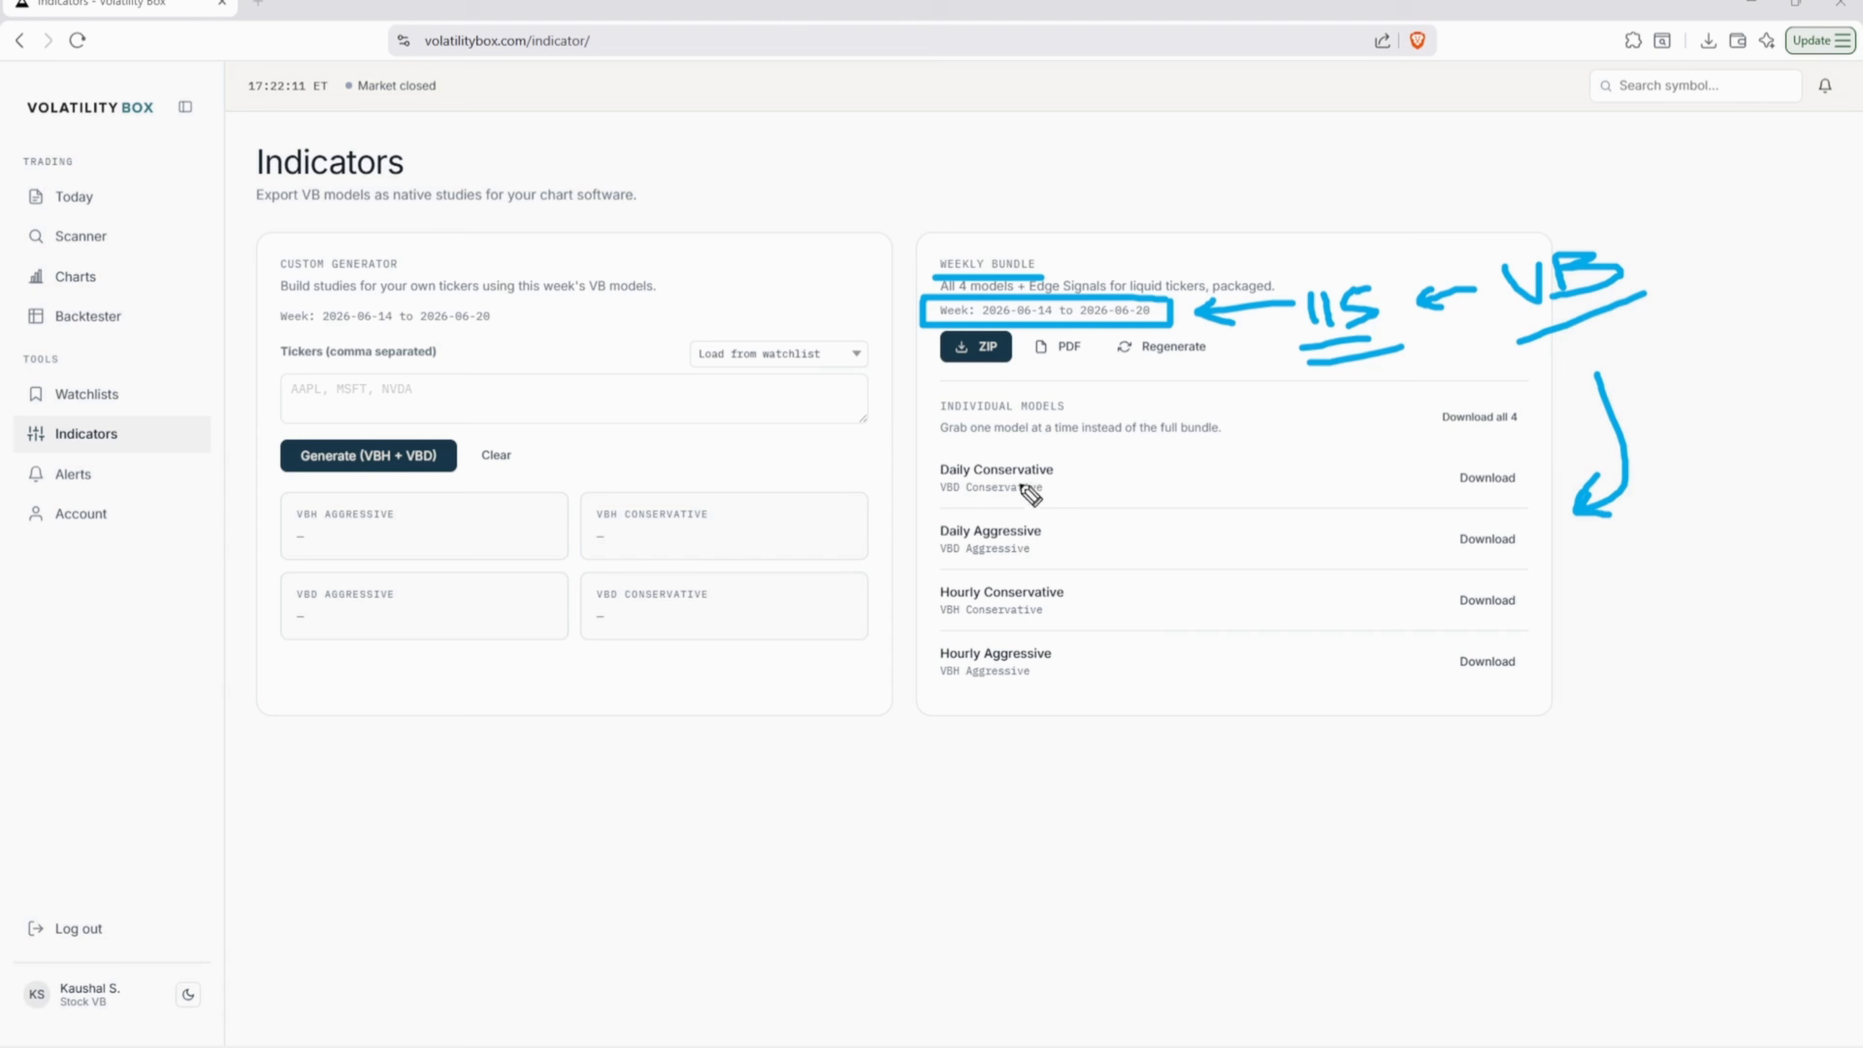
{"action": "left_click_drag", "start_coordinate": [833, 763], "coordinate": [840, 819]}
{"action": "mouse_move", "coordinate": [866, 769]}
{"action": "left_mouse_down"}
{"action": "mouse_move", "coordinate": [873, 807]}
{"action": "mouse_move", "coordinate": [930, 763]}
{"action": "left_mouse_up"}
{"action": "left_click_drag", "start_coordinate": [883, 840], "coordinate": [841, 853]}
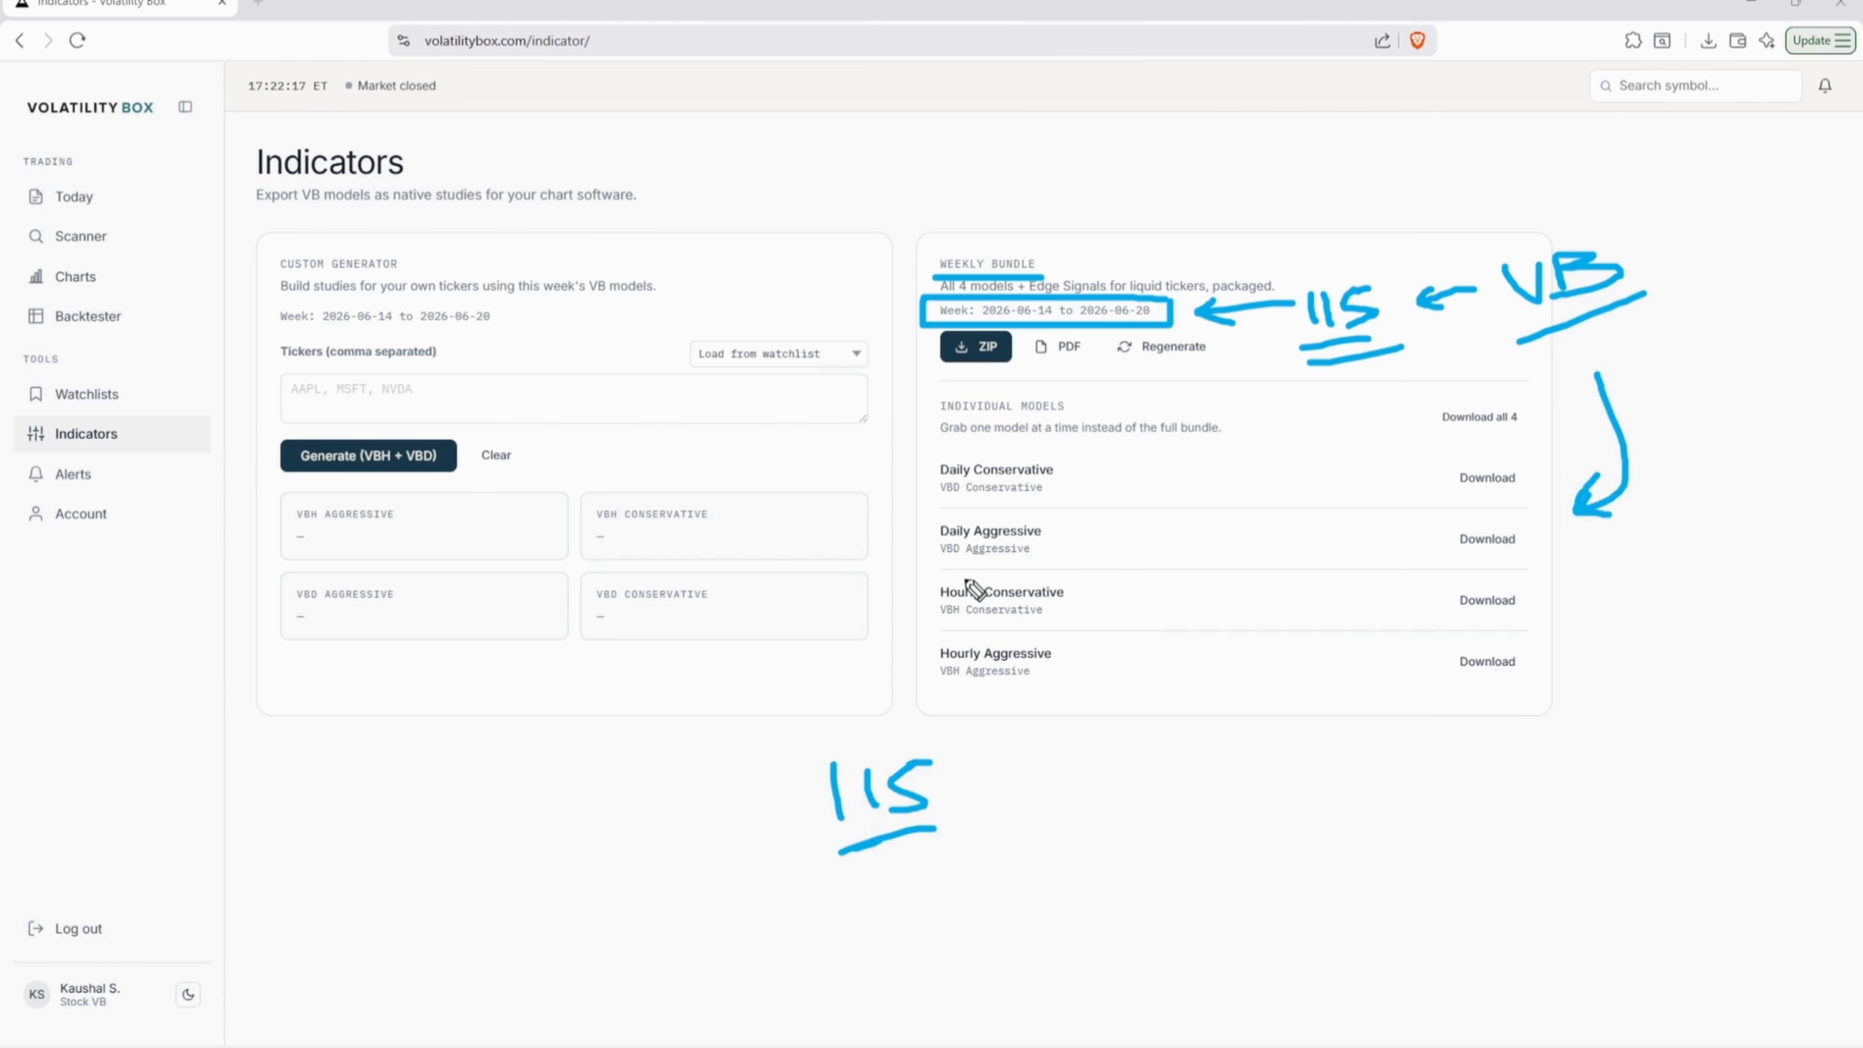
{"action": "mouse_move", "coordinate": [990, 784]}
{"action": "left_mouse_down"}
{"action": "mouse_move", "coordinate": [1034, 717]}
{"action": "mouse_move", "coordinate": [1034, 754]}
{"action": "left_mouse_up"}
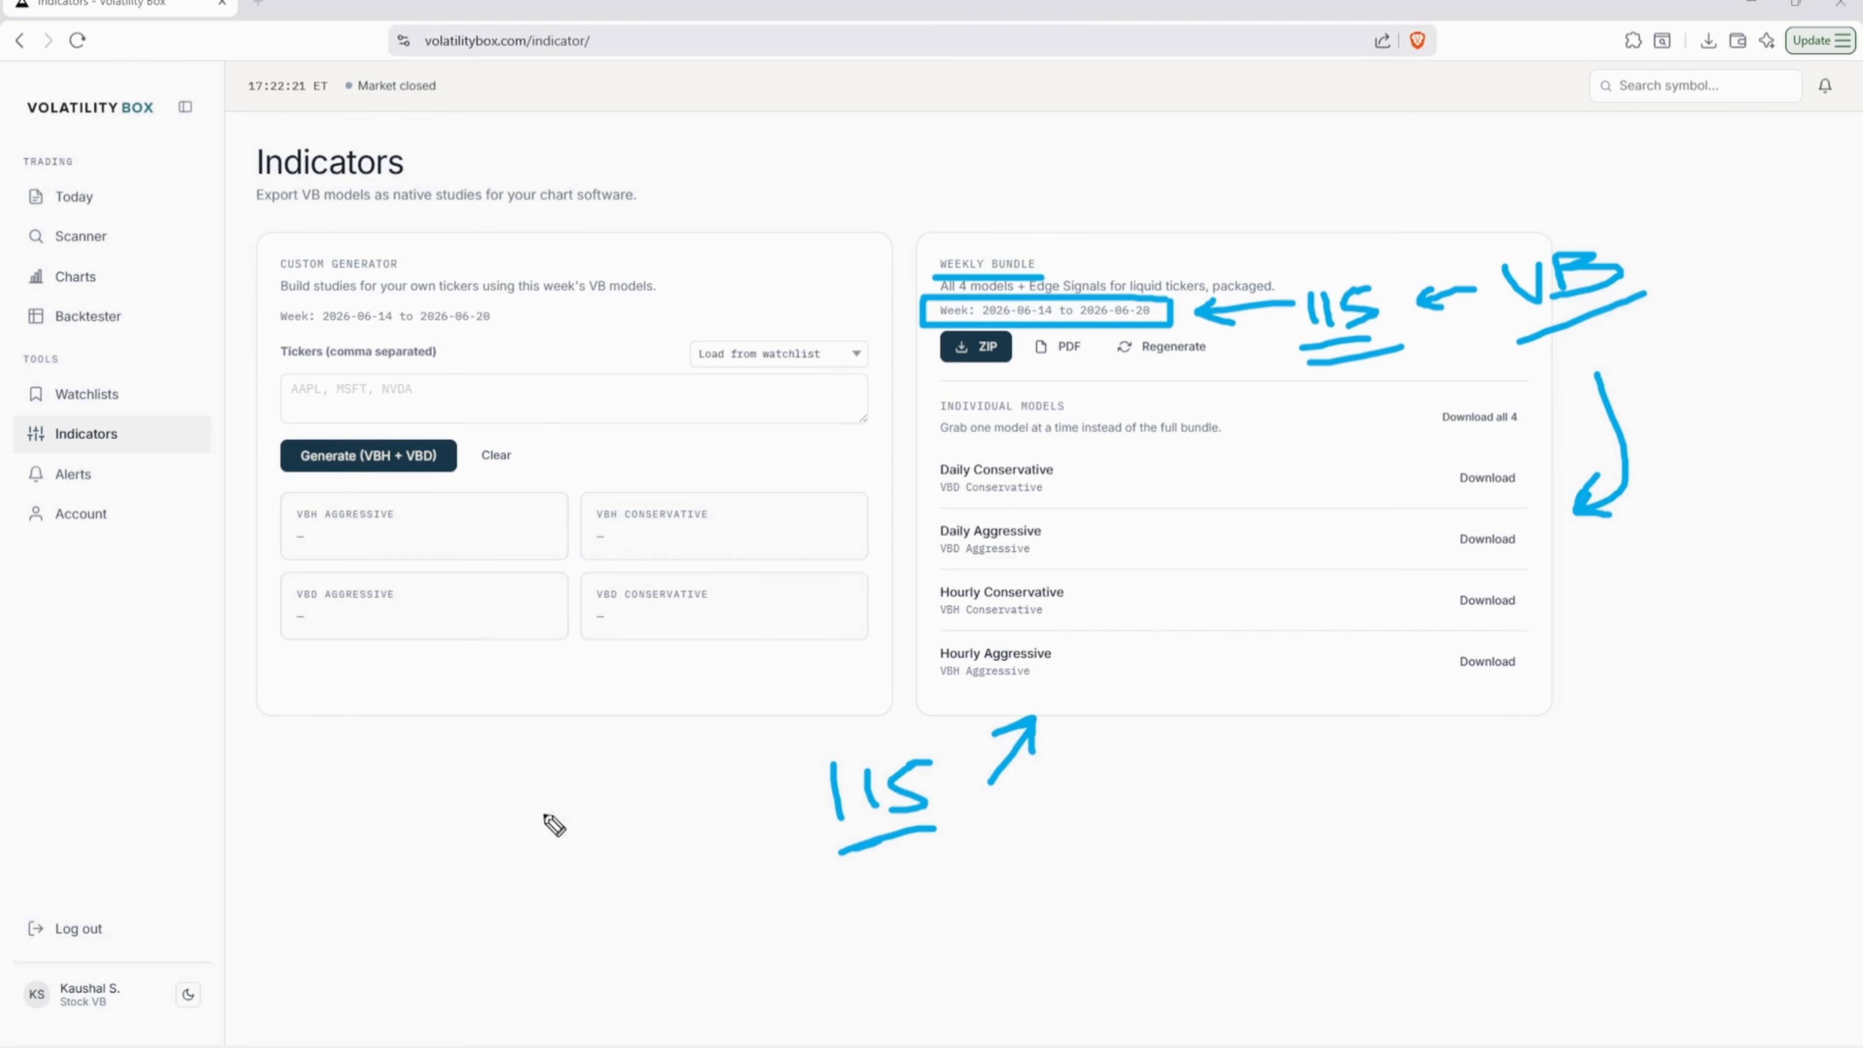
{"action": "left_click_drag", "start_coordinate": [291, 800], "coordinate": [369, 780]}
{"action": "mouse_move", "coordinate": [339, 787]}
{"action": "left_mouse_down"}
{"action": "mouse_move", "coordinate": [347, 834]}
{"action": "mouse_move", "coordinate": [399, 815]}
{"action": "left_mouse_up"}
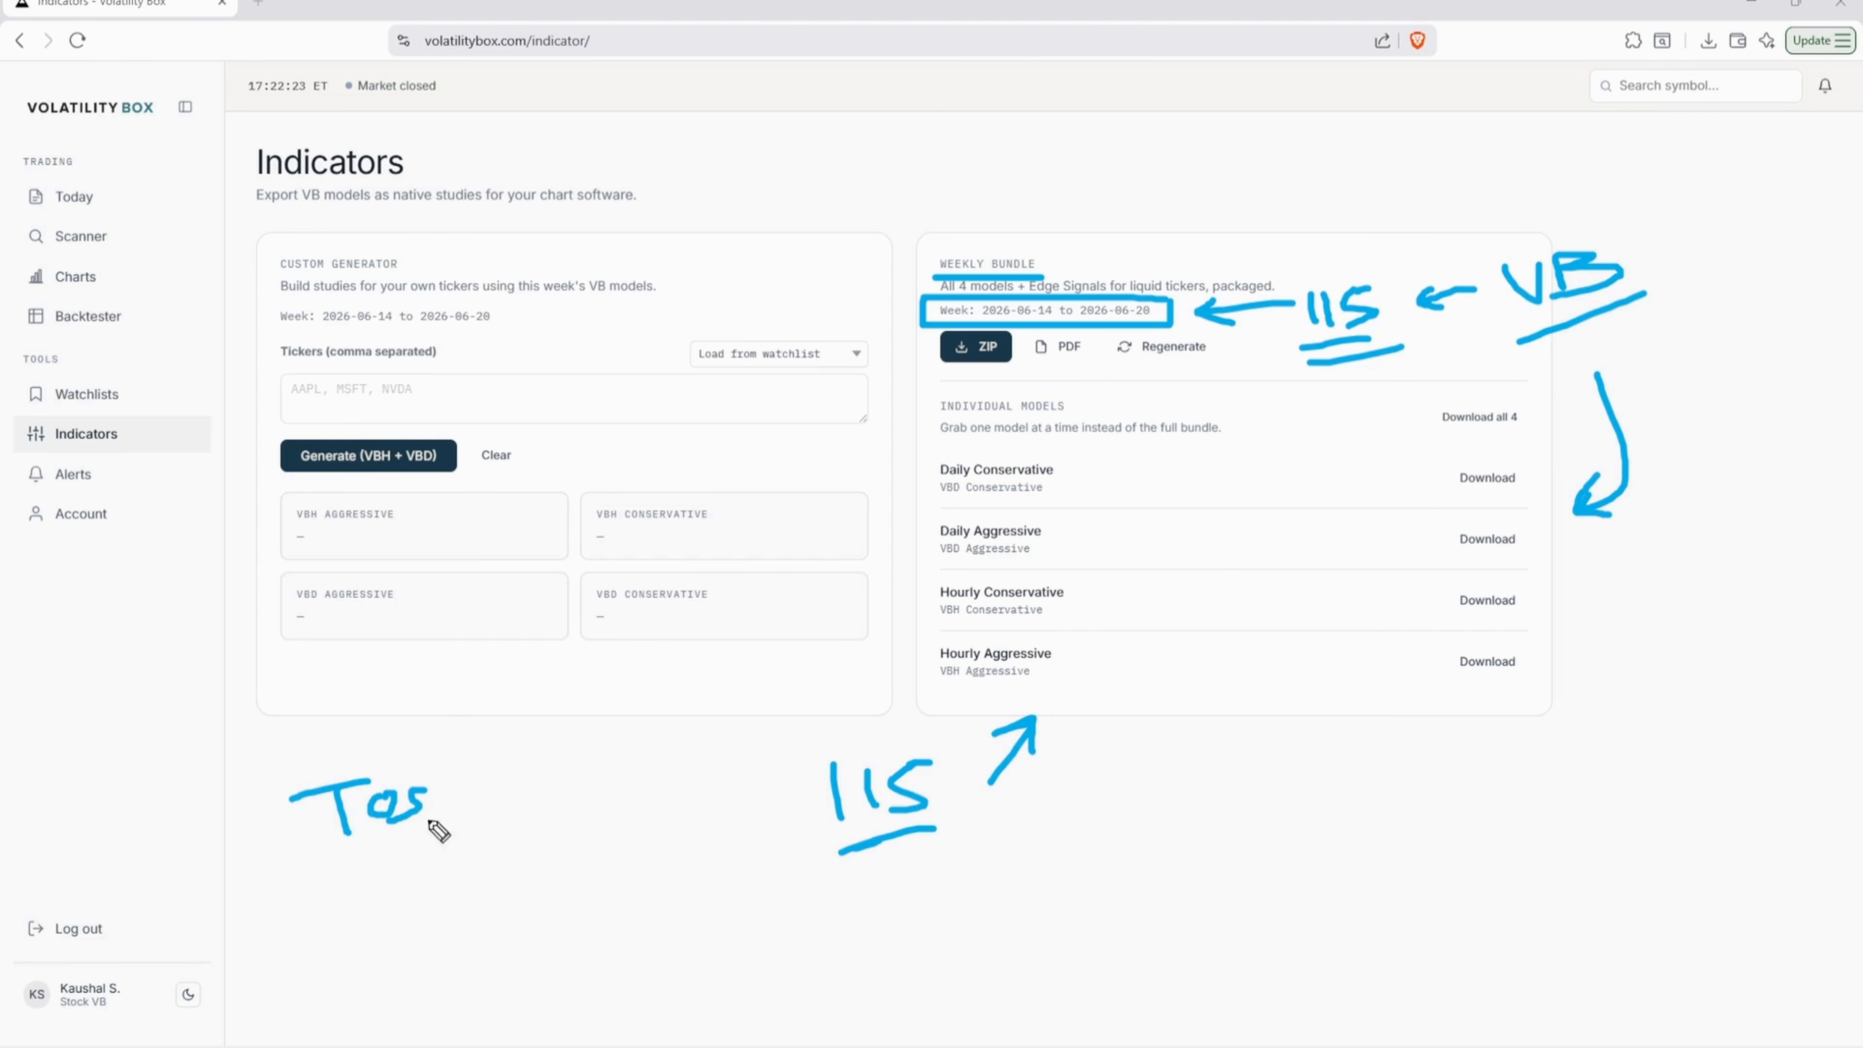
{"action": "left_click_drag", "start_coordinate": [313, 863], "coordinate": [448, 830]}
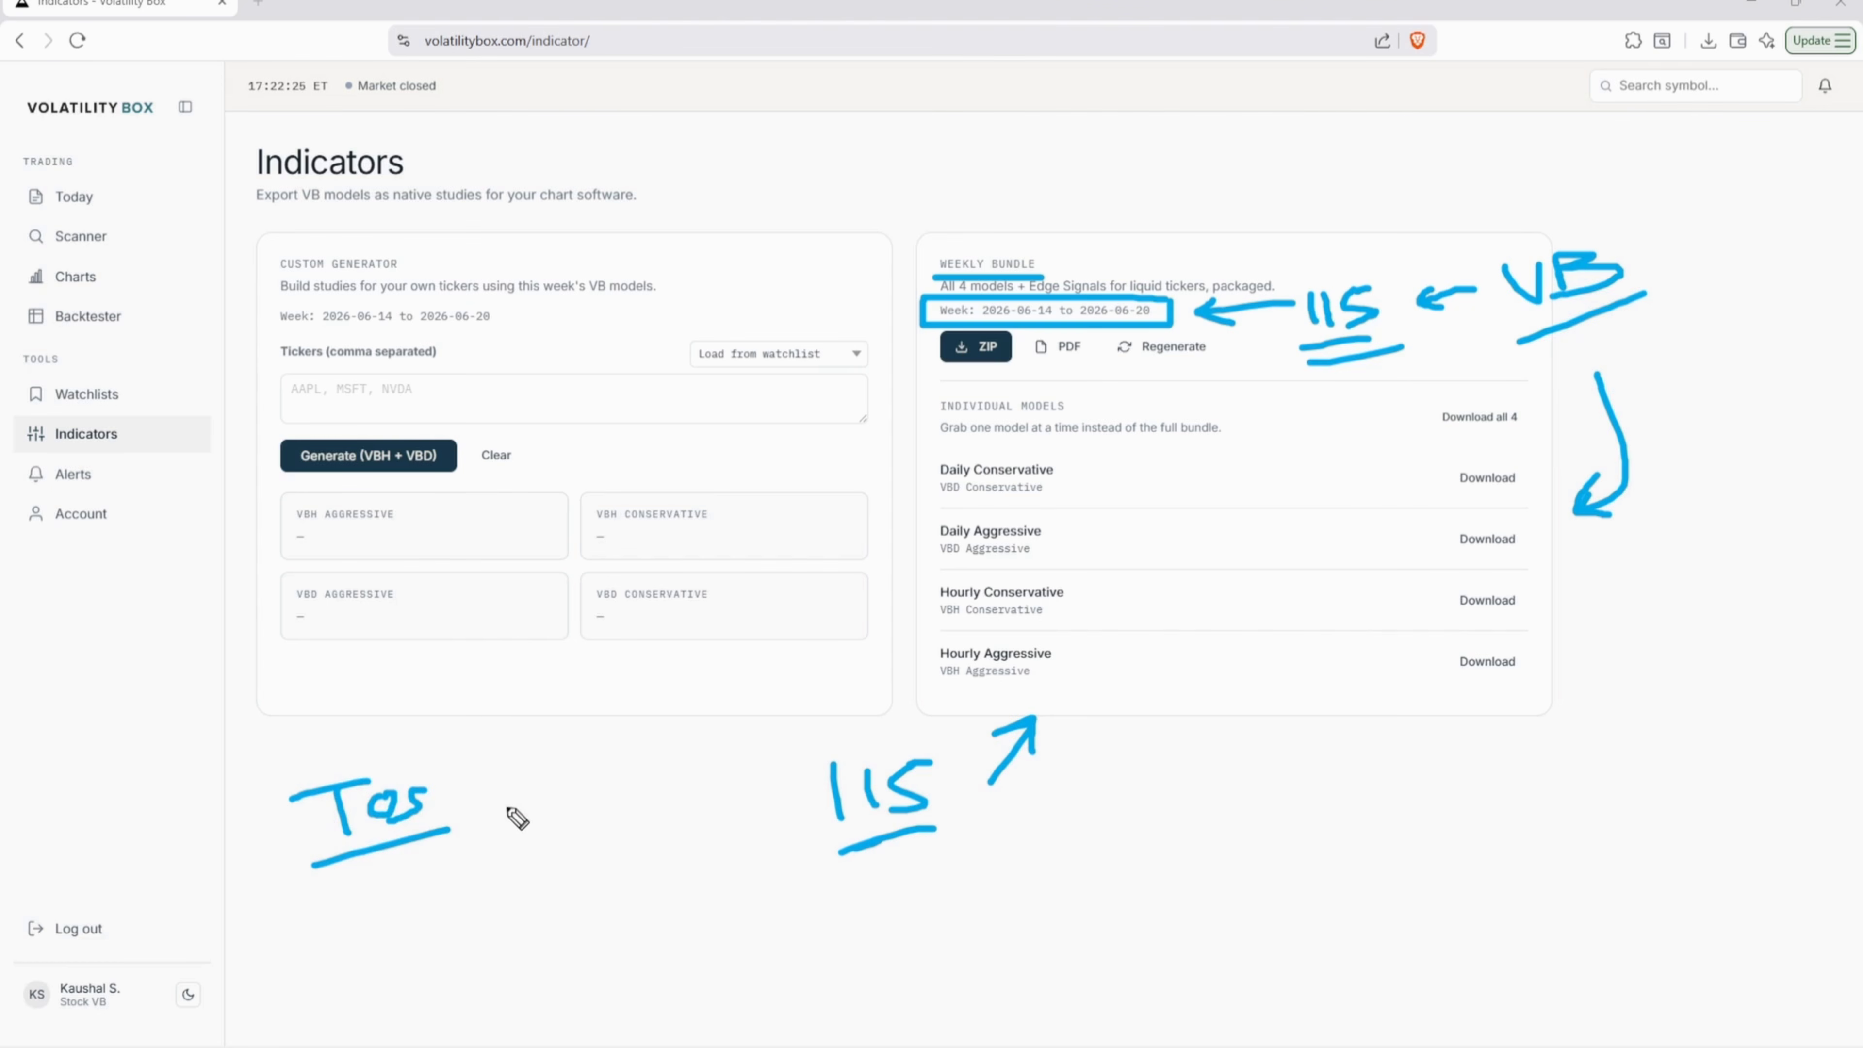
{"action": "mouse_move", "coordinate": [456, 806]}
{"action": "left_mouse_down"}
{"action": "mouse_move", "coordinate": [768, 801]}
{"action": "mouse_move", "coordinate": [746, 822]}
{"action": "left_mouse_up"}
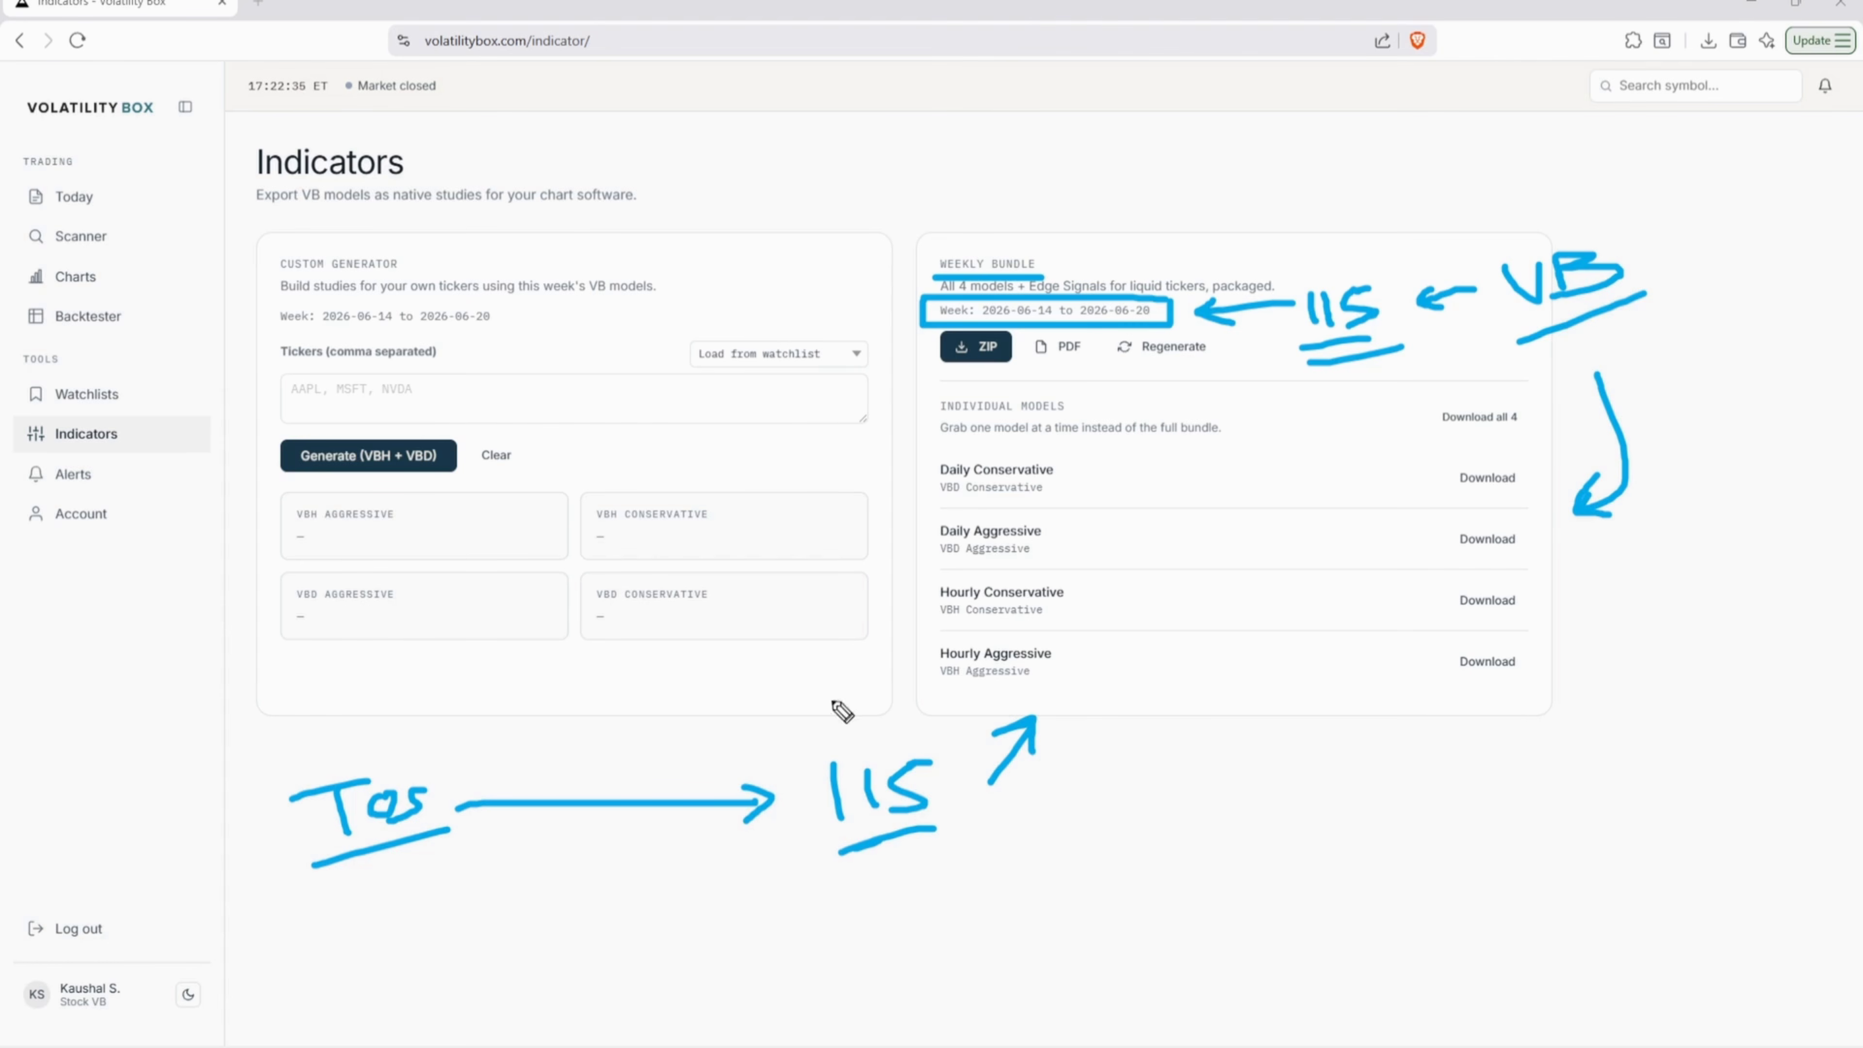
{"action": "mouse_move", "coordinate": [288, 768]}
{"action": "left_mouse_down"}
{"action": "mouse_move", "coordinate": [373, 484]}
{"action": "mouse_move", "coordinate": [361, 523]}
{"action": "left_mouse_up"}
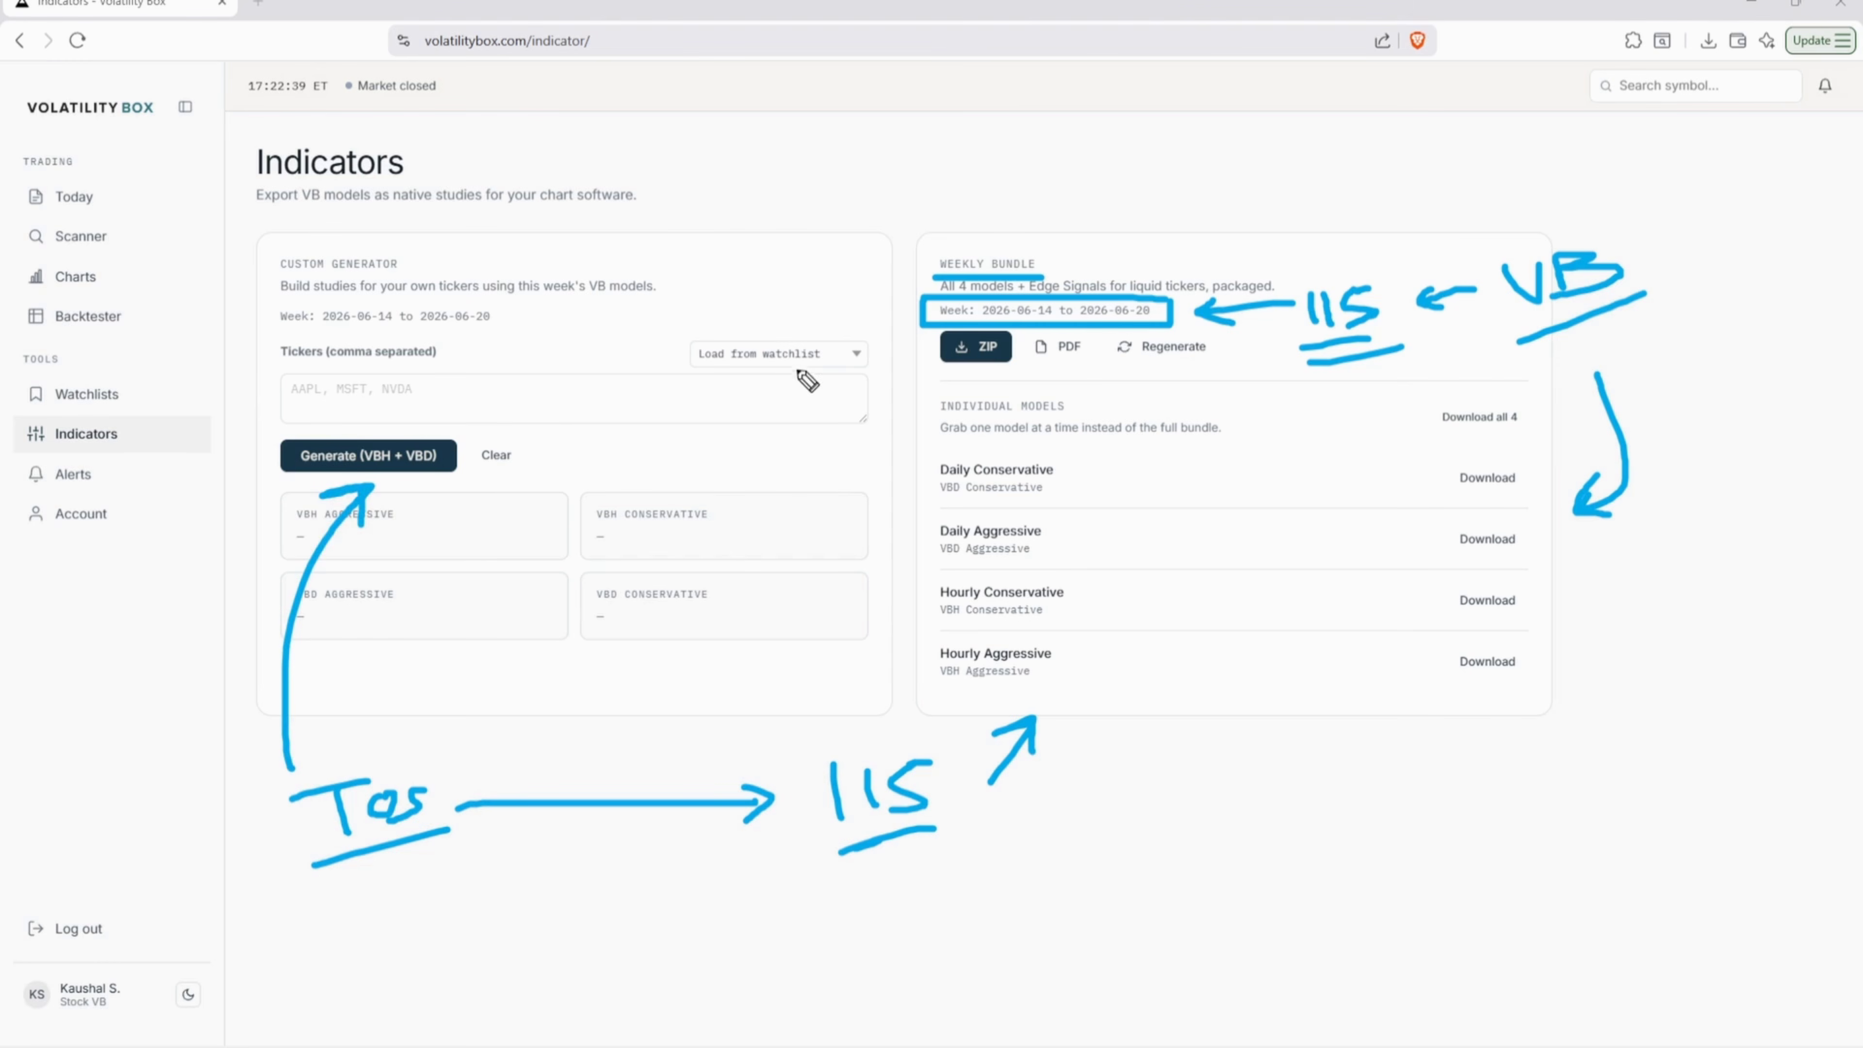
{"action": "mouse_move", "coordinate": [653, 386]}
{"action": "left_mouse_down"}
{"action": "mouse_move", "coordinate": [653, 417]}
{"action": "mouse_move", "coordinate": [745, 388]}
{"action": "left_mouse_up"}
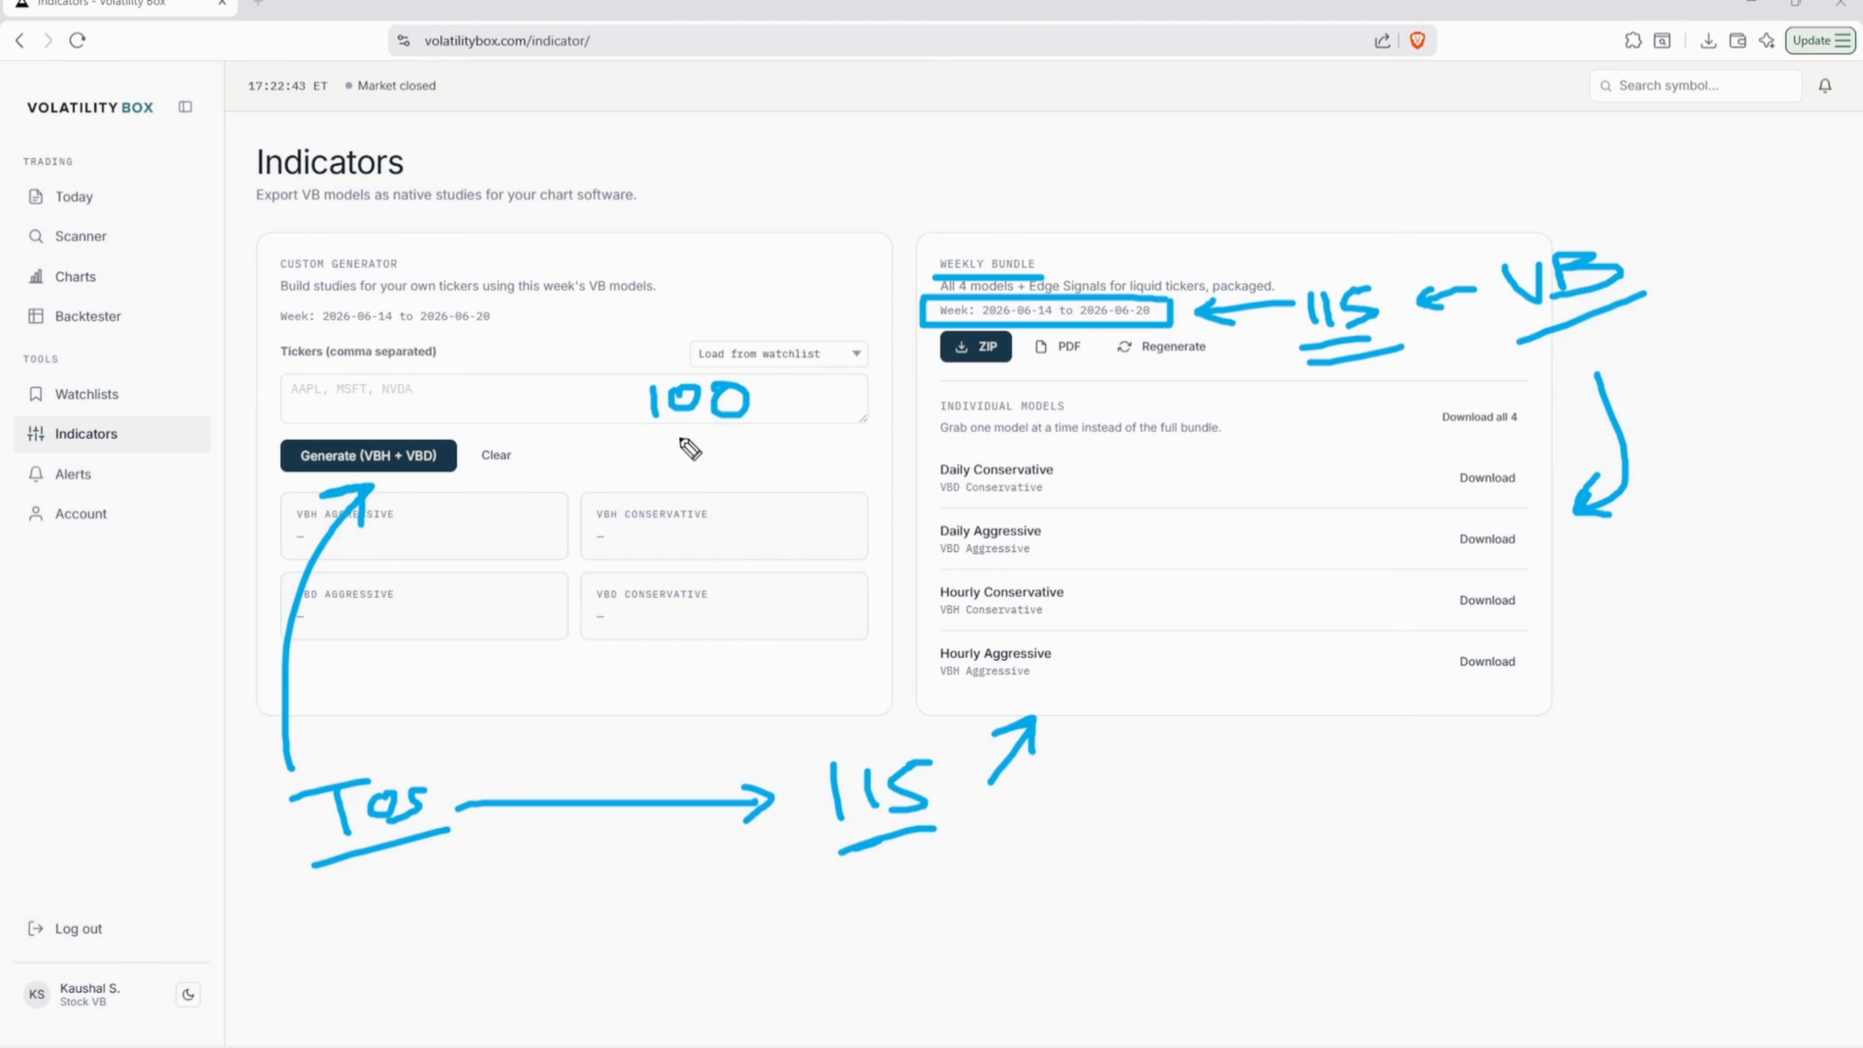
{"action": "mouse_move", "coordinate": [629, 445]}
{"action": "left_mouse_down"}
{"action": "mouse_move", "coordinate": [760, 424]}
{"action": "mouse_move", "coordinate": [758, 445]}
{"action": "left_mouse_up"}
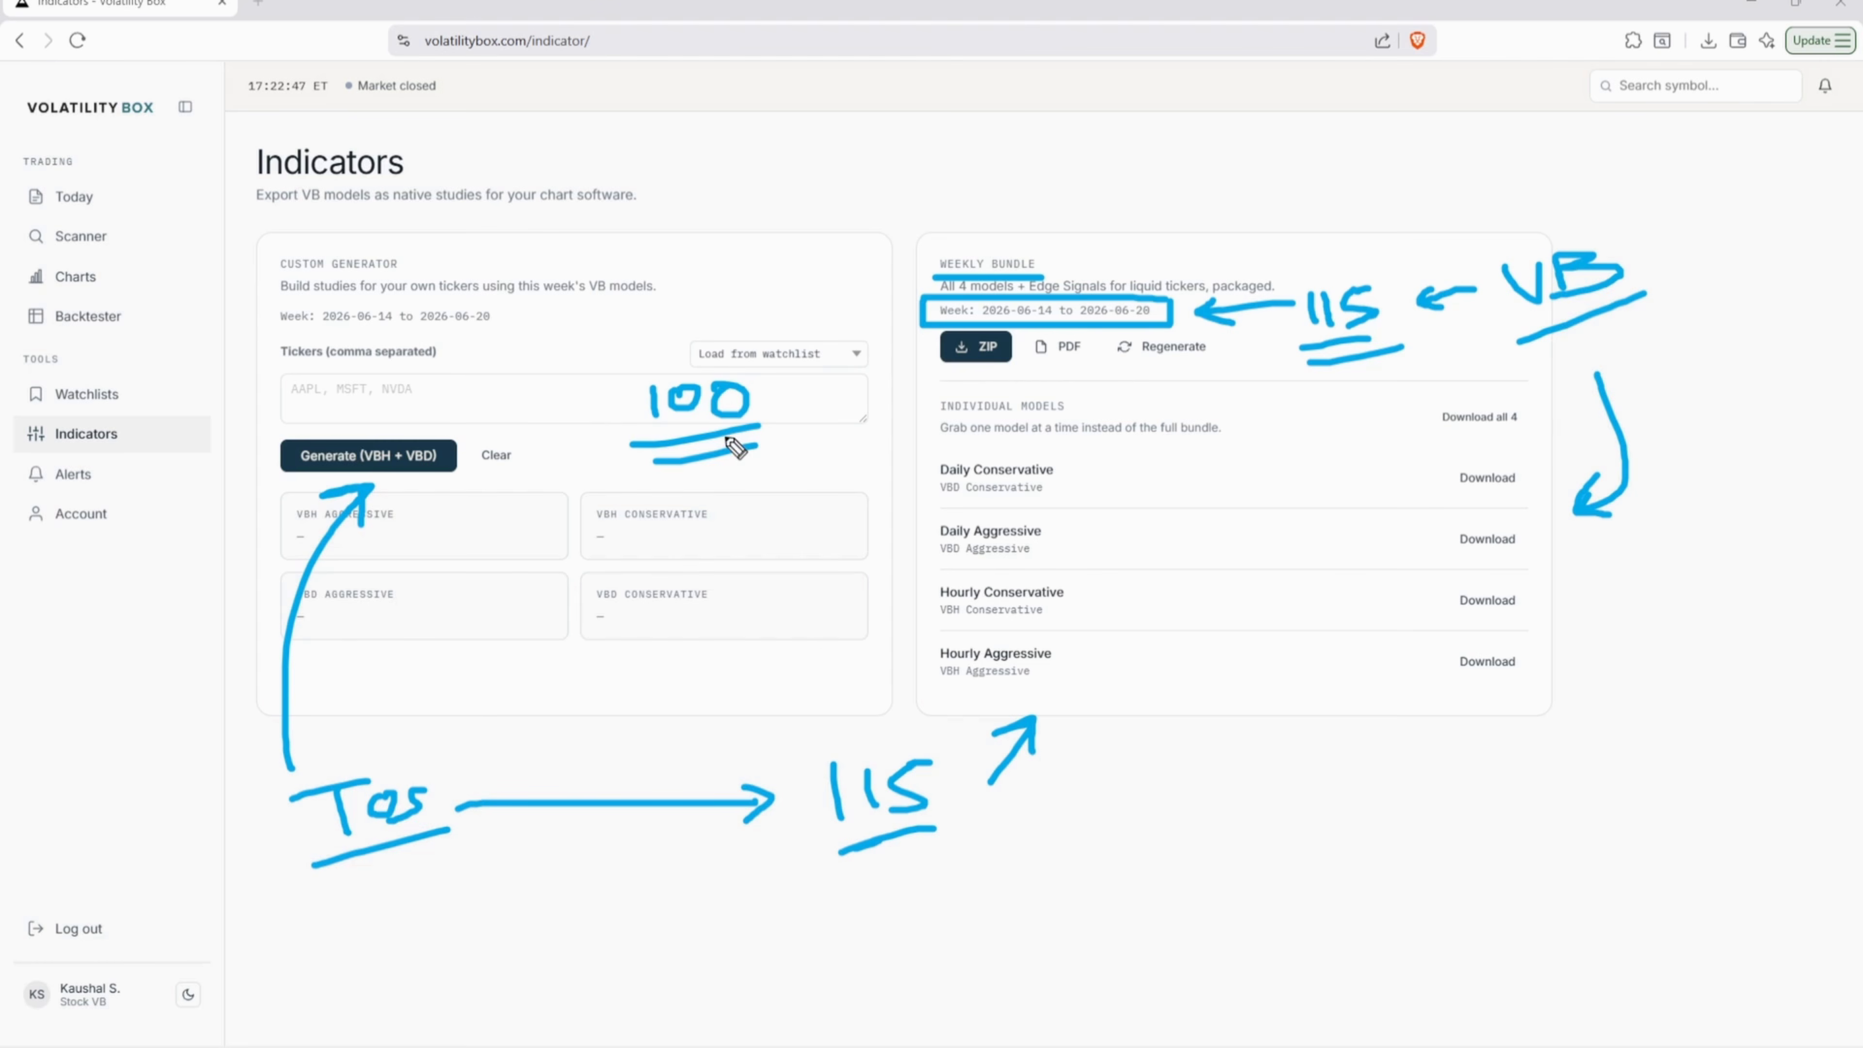
{"action": "key", "text": "e"}
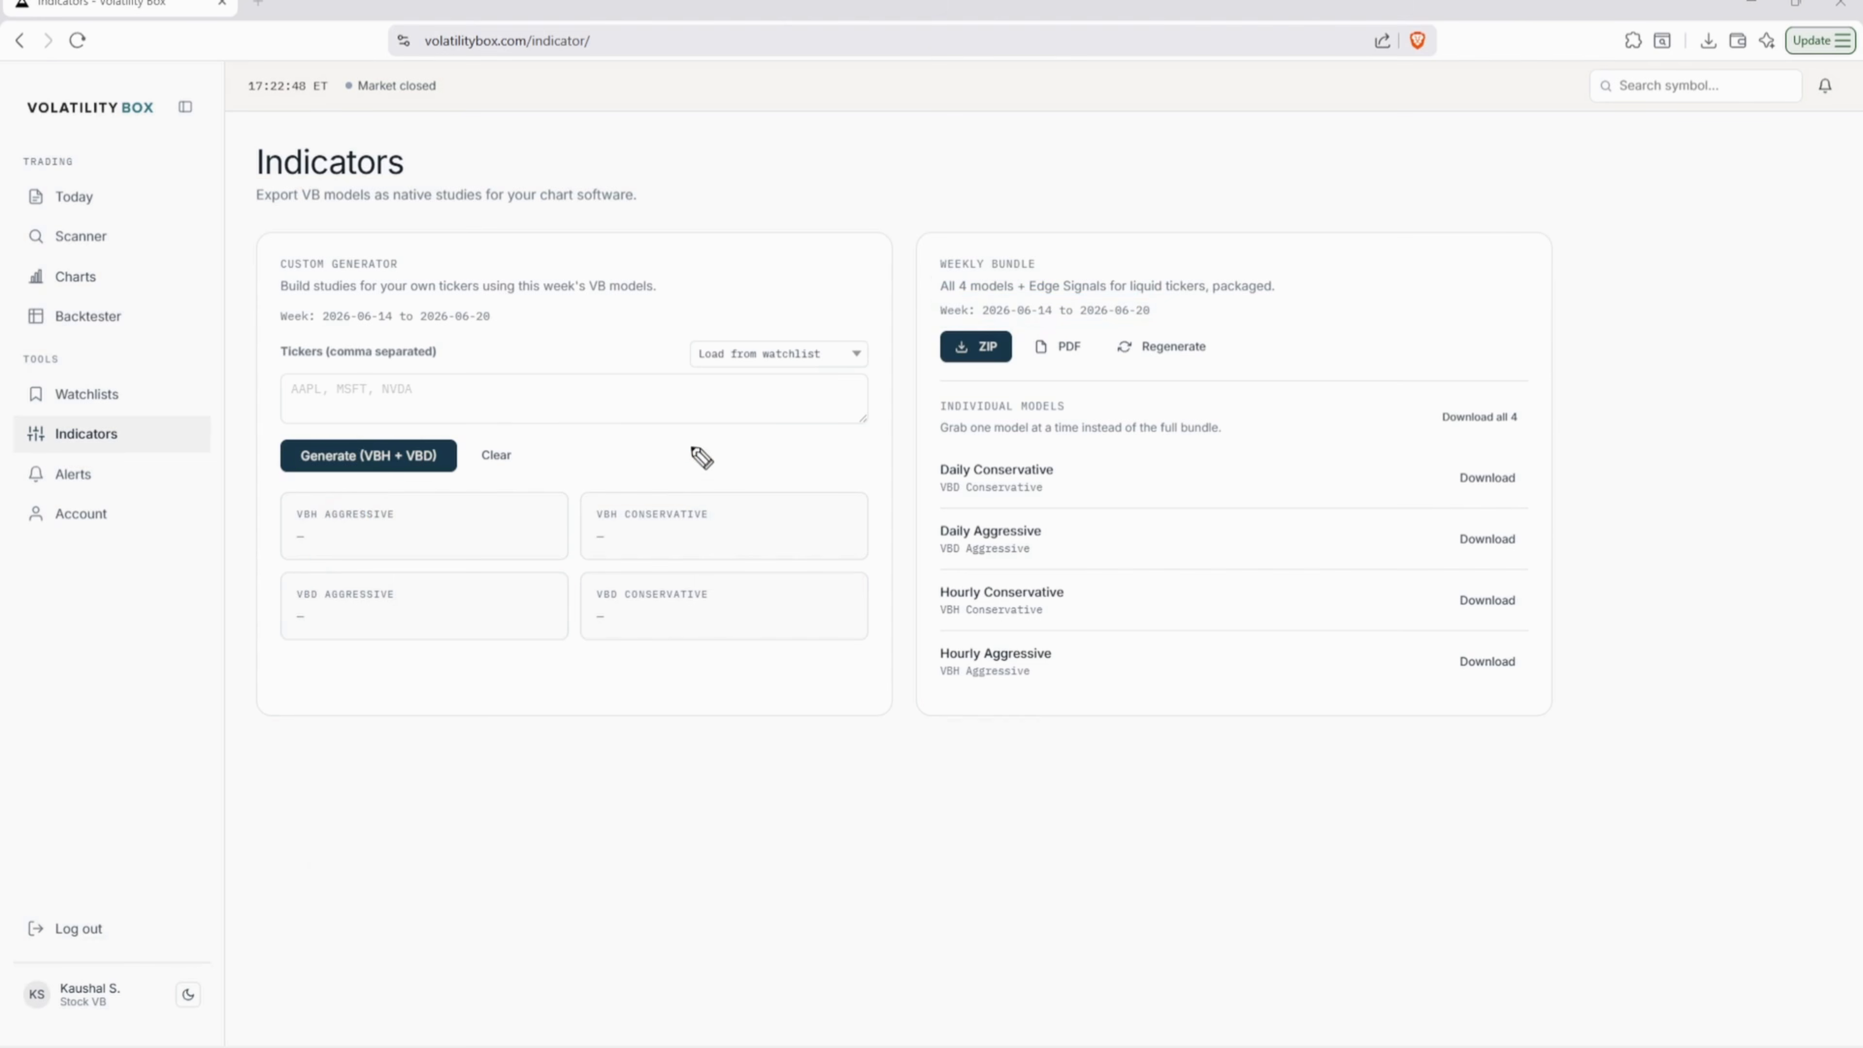
{"action": "left_click", "coordinate": [499, 411]}
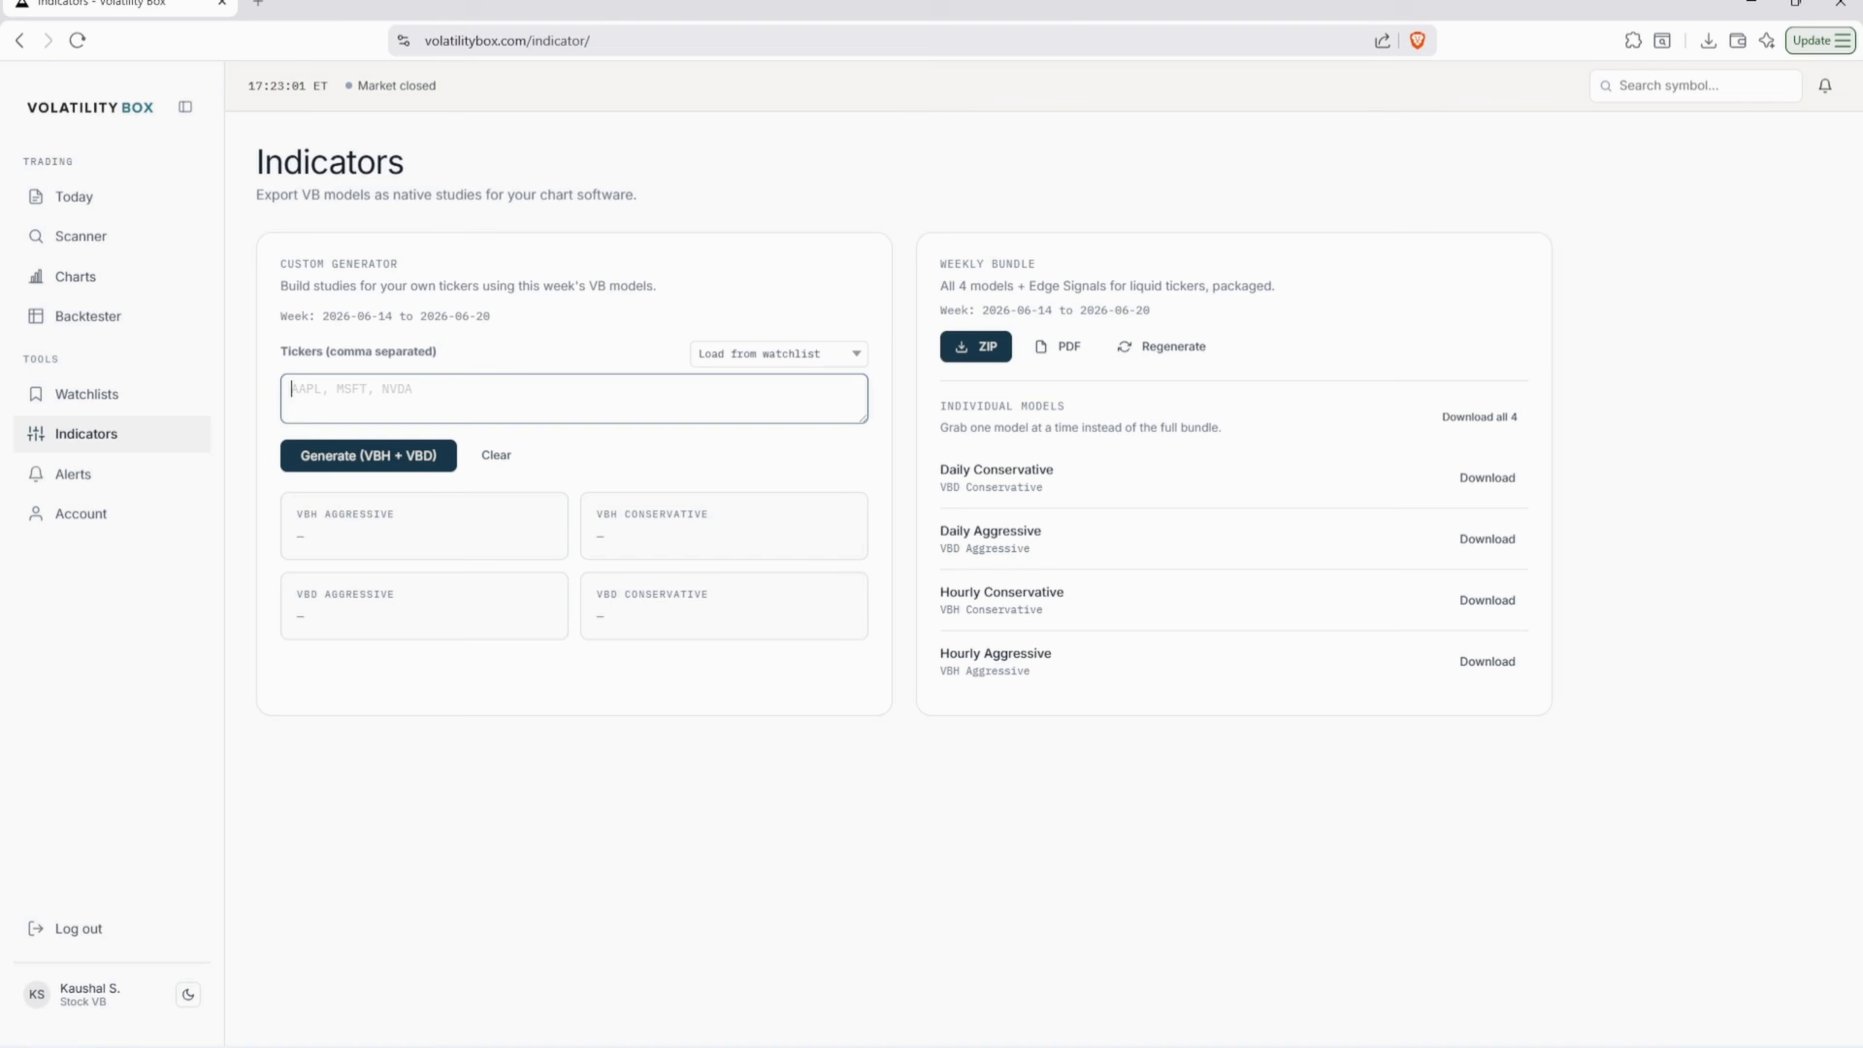
{"action": "mouse_move", "coordinate": [503, 302]}
{"action": "left_mouse_down"}
{"action": "mouse_move", "coordinate": [294, 310]}
{"action": "mouse_move", "coordinate": [301, 338]}
{"action": "mouse_move", "coordinate": [542, 316]}
{"action": "left_mouse_up"}
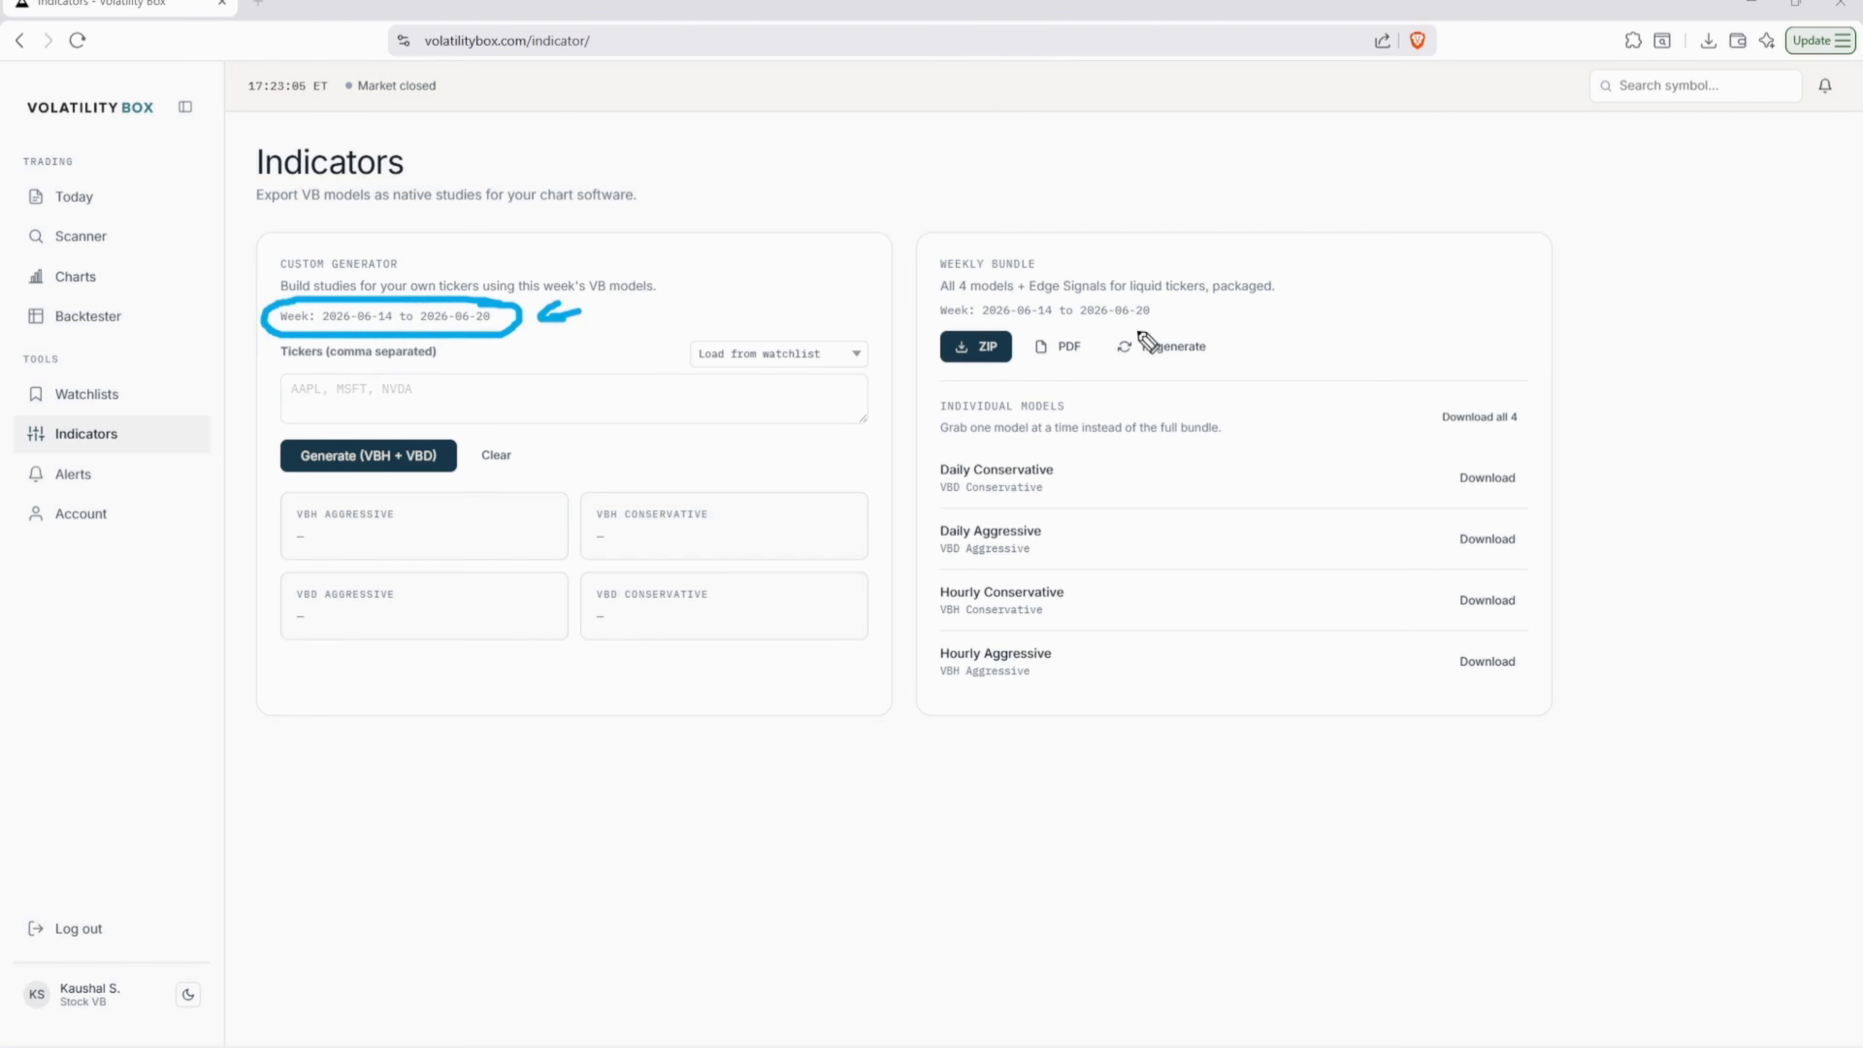
{"action": "mouse_move", "coordinate": [921, 331]}
{"action": "left_mouse_down"}
{"action": "mouse_move", "coordinate": [1129, 330]}
{"action": "mouse_move", "coordinate": [1093, 293]}
{"action": "mouse_move", "coordinate": [909, 326]}
{"action": "left_mouse_up"}
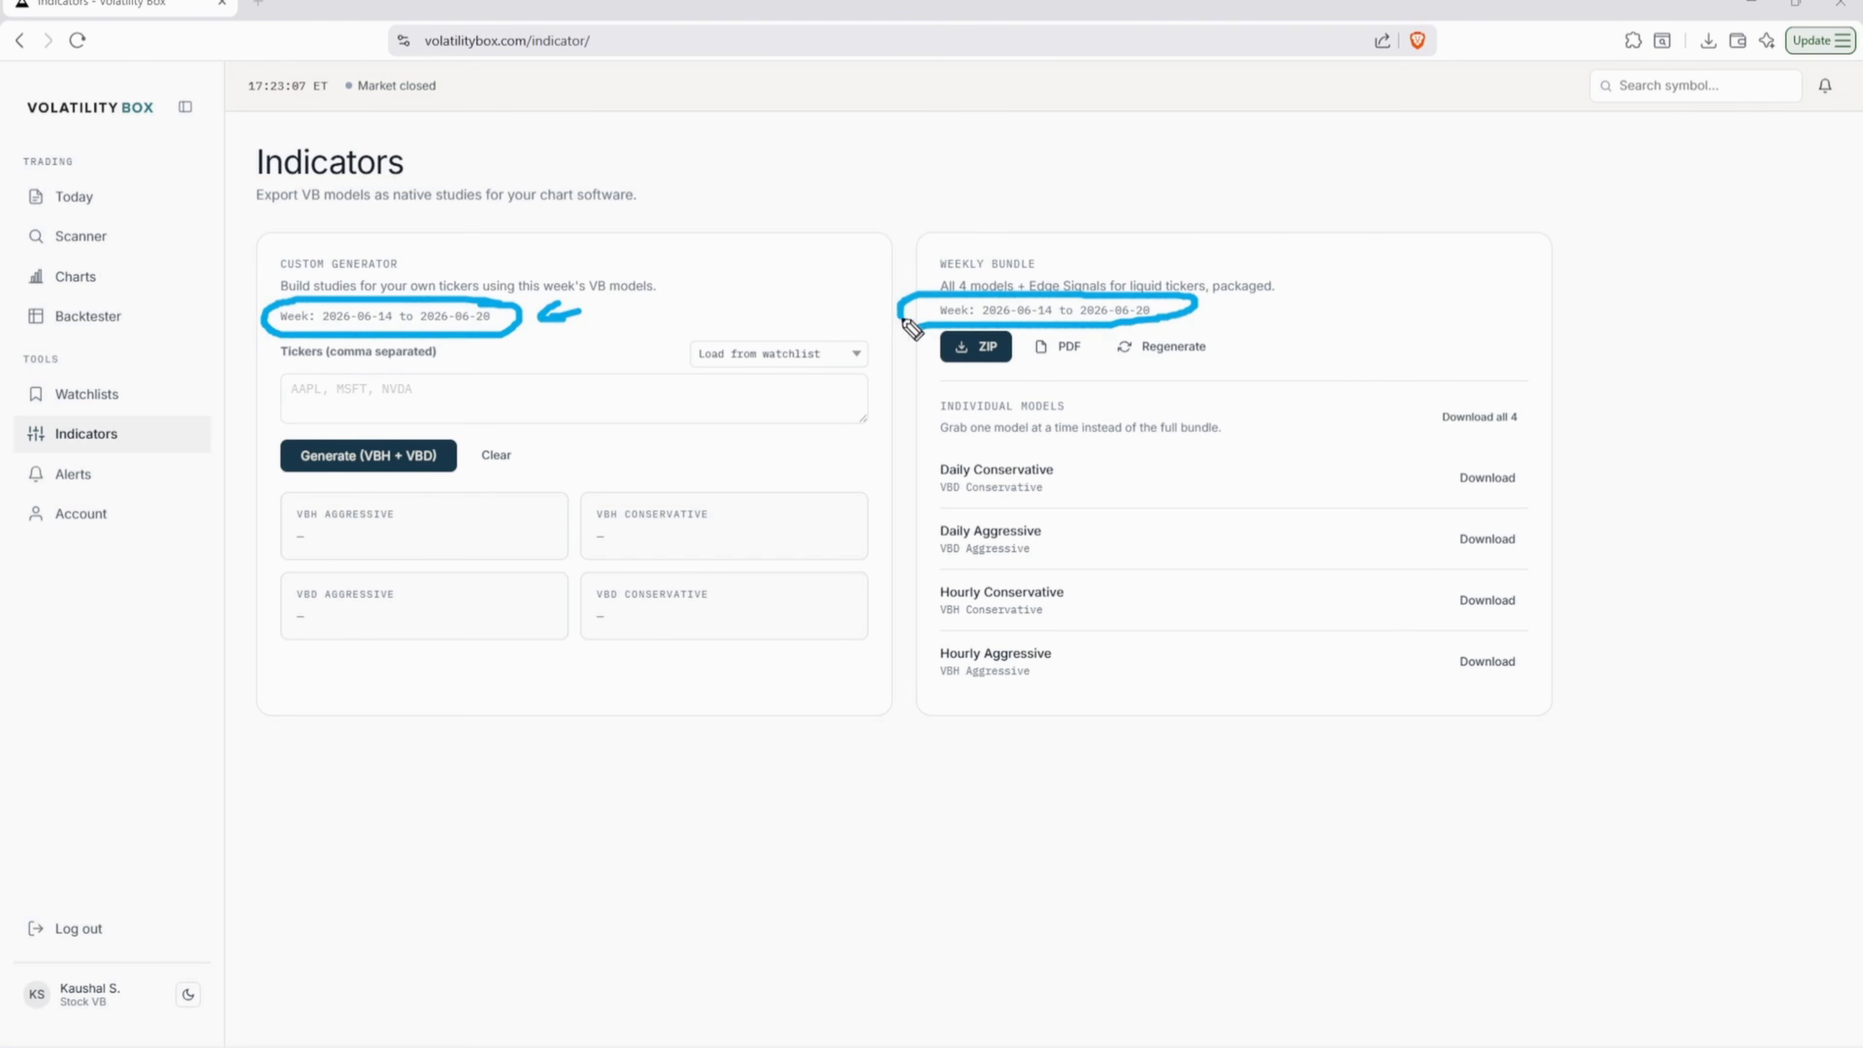
{"action": "mouse_move", "coordinate": [1277, 309]}
{"action": "left_mouse_down"}
{"action": "mouse_move", "coordinate": [1219, 309]}
{"action": "mouse_move", "coordinate": [1241, 322]}
{"action": "left_mouse_up"}
{"action": "key", "text": "Escape"}
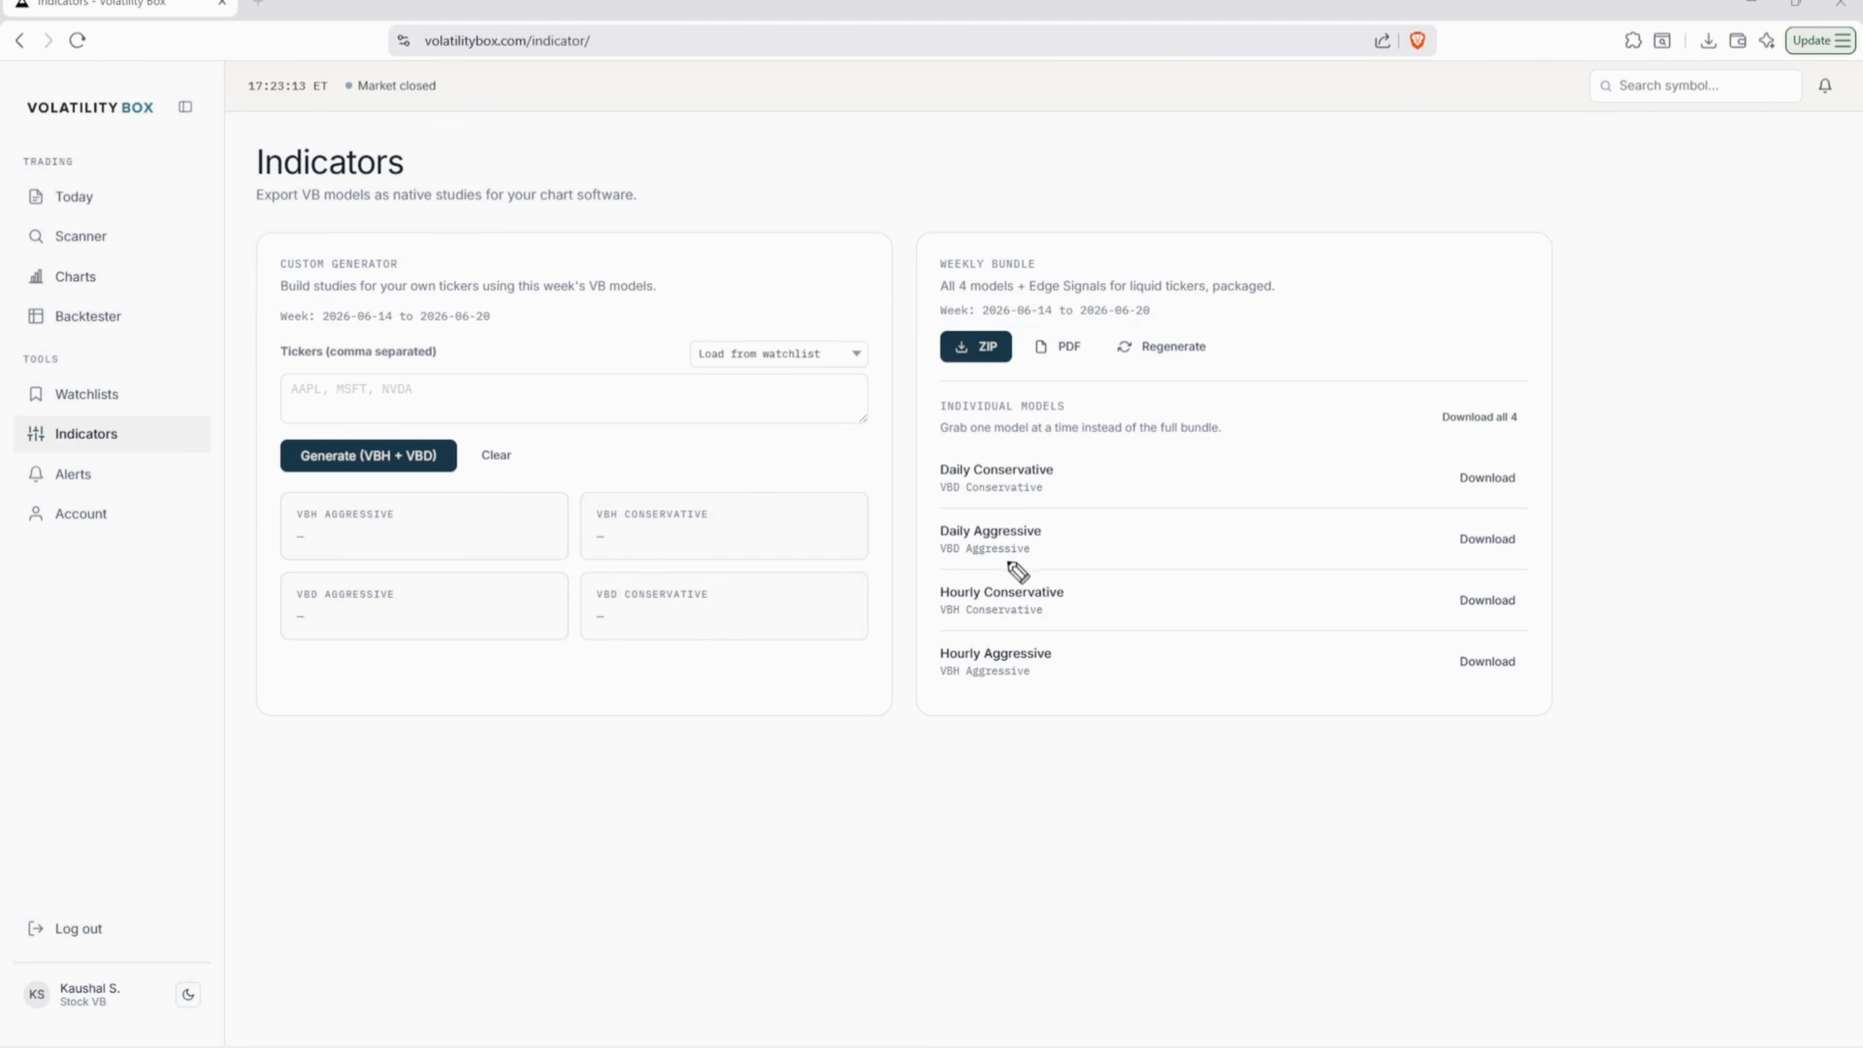
- Download the weekly bundle ZIP and extract it with Extract All in File Explorer
{"action": "left_click", "coordinate": [964, 359]}
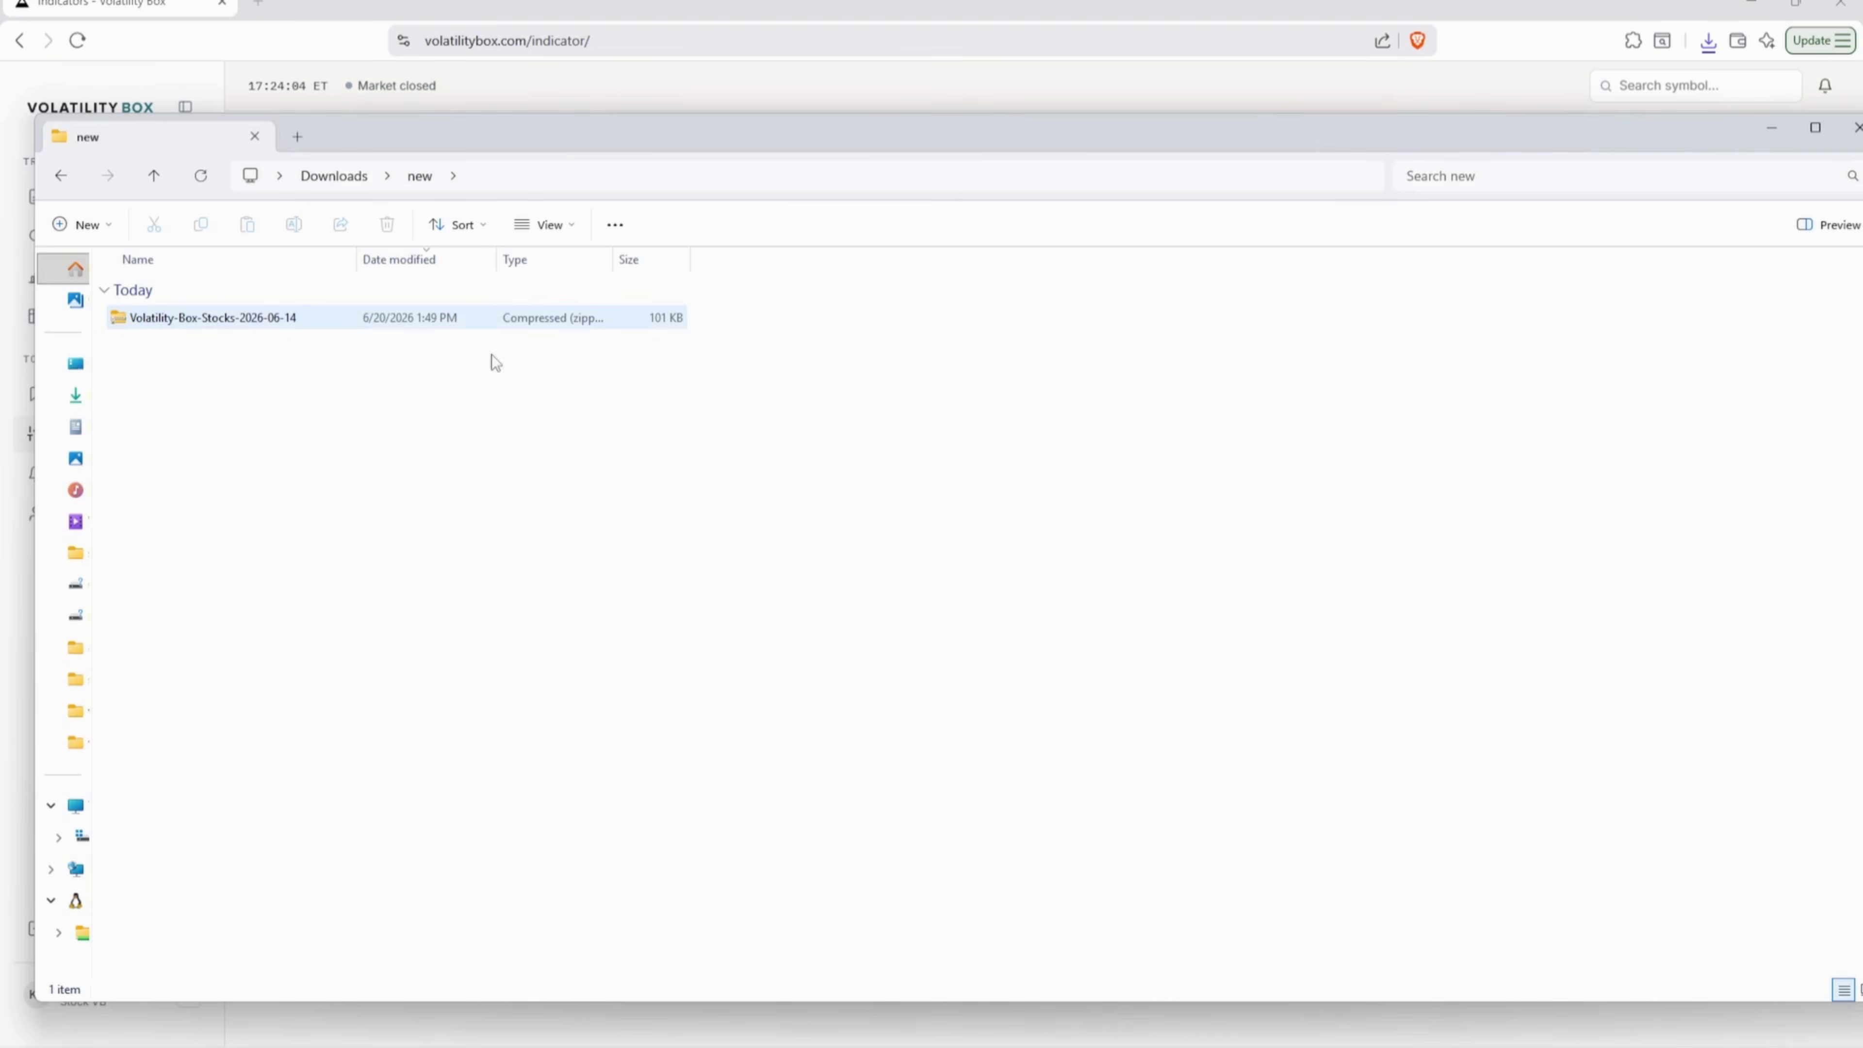
{"action": "left_click", "coordinate": [367, 318]}
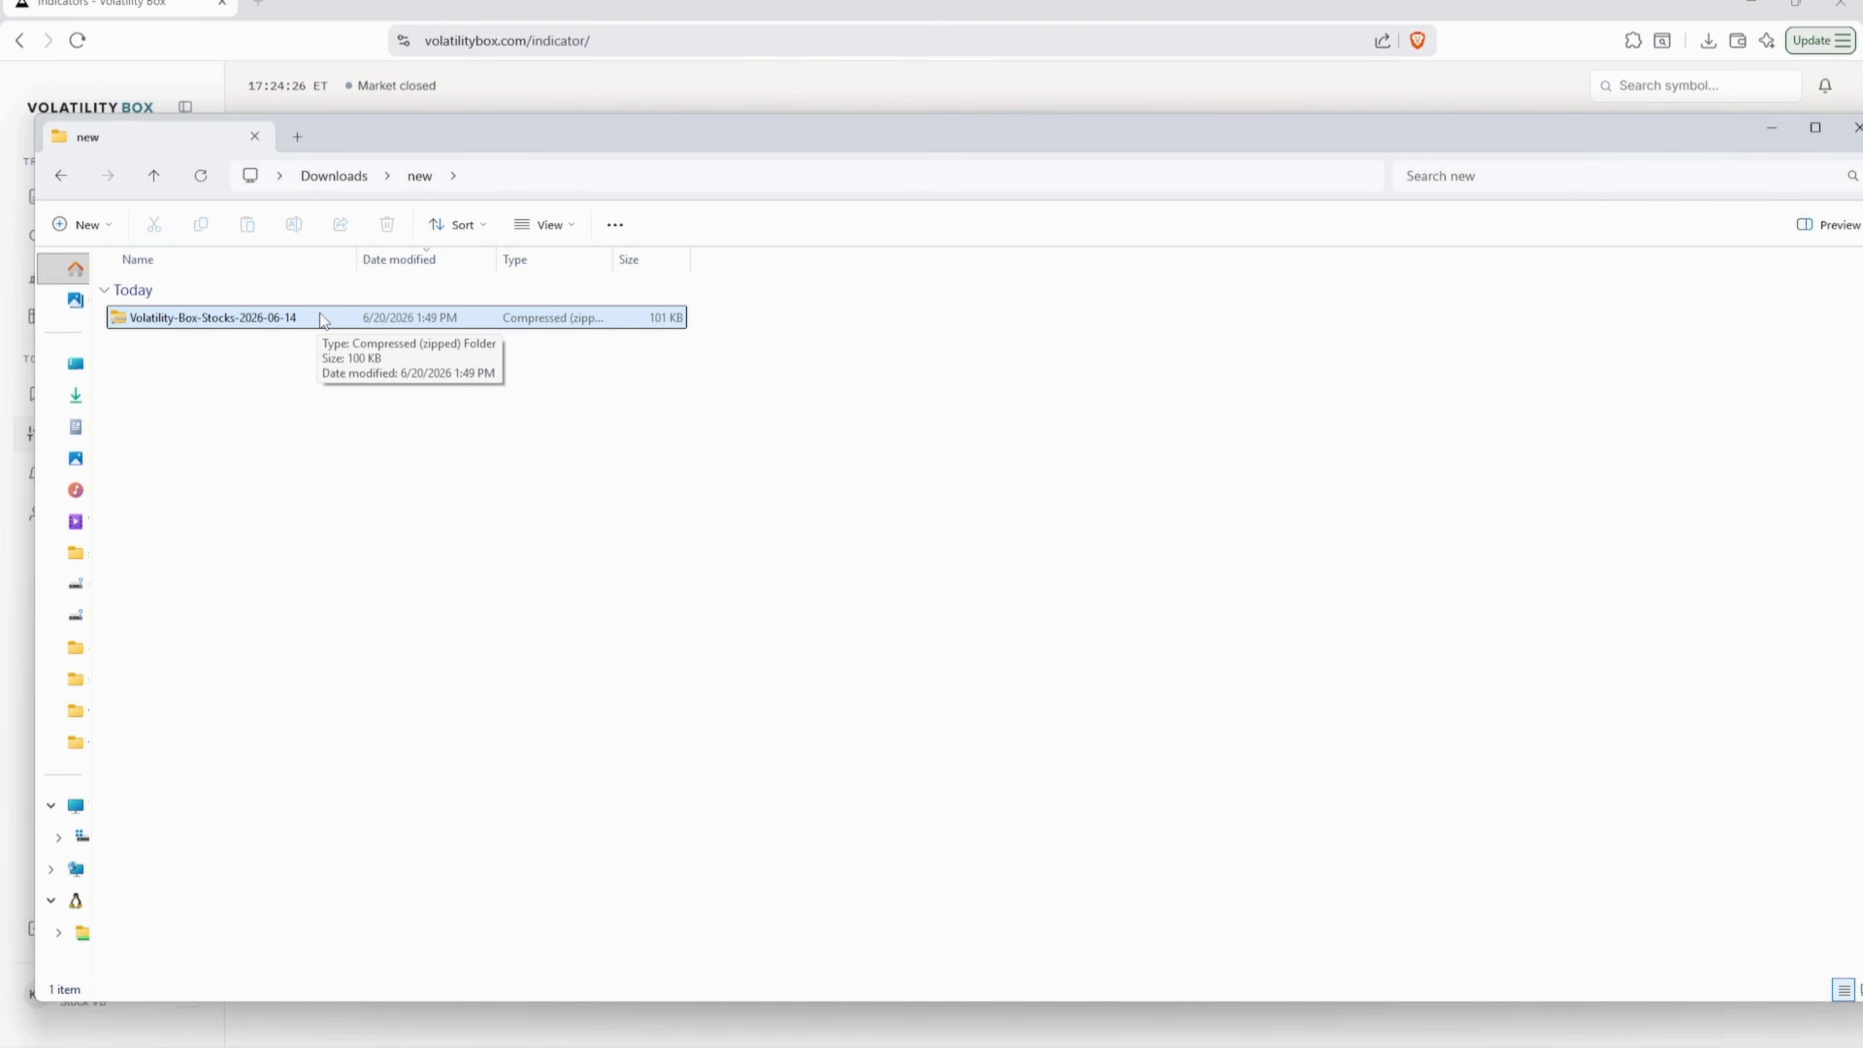
{"action": "right_click", "coordinate": [320, 317]}
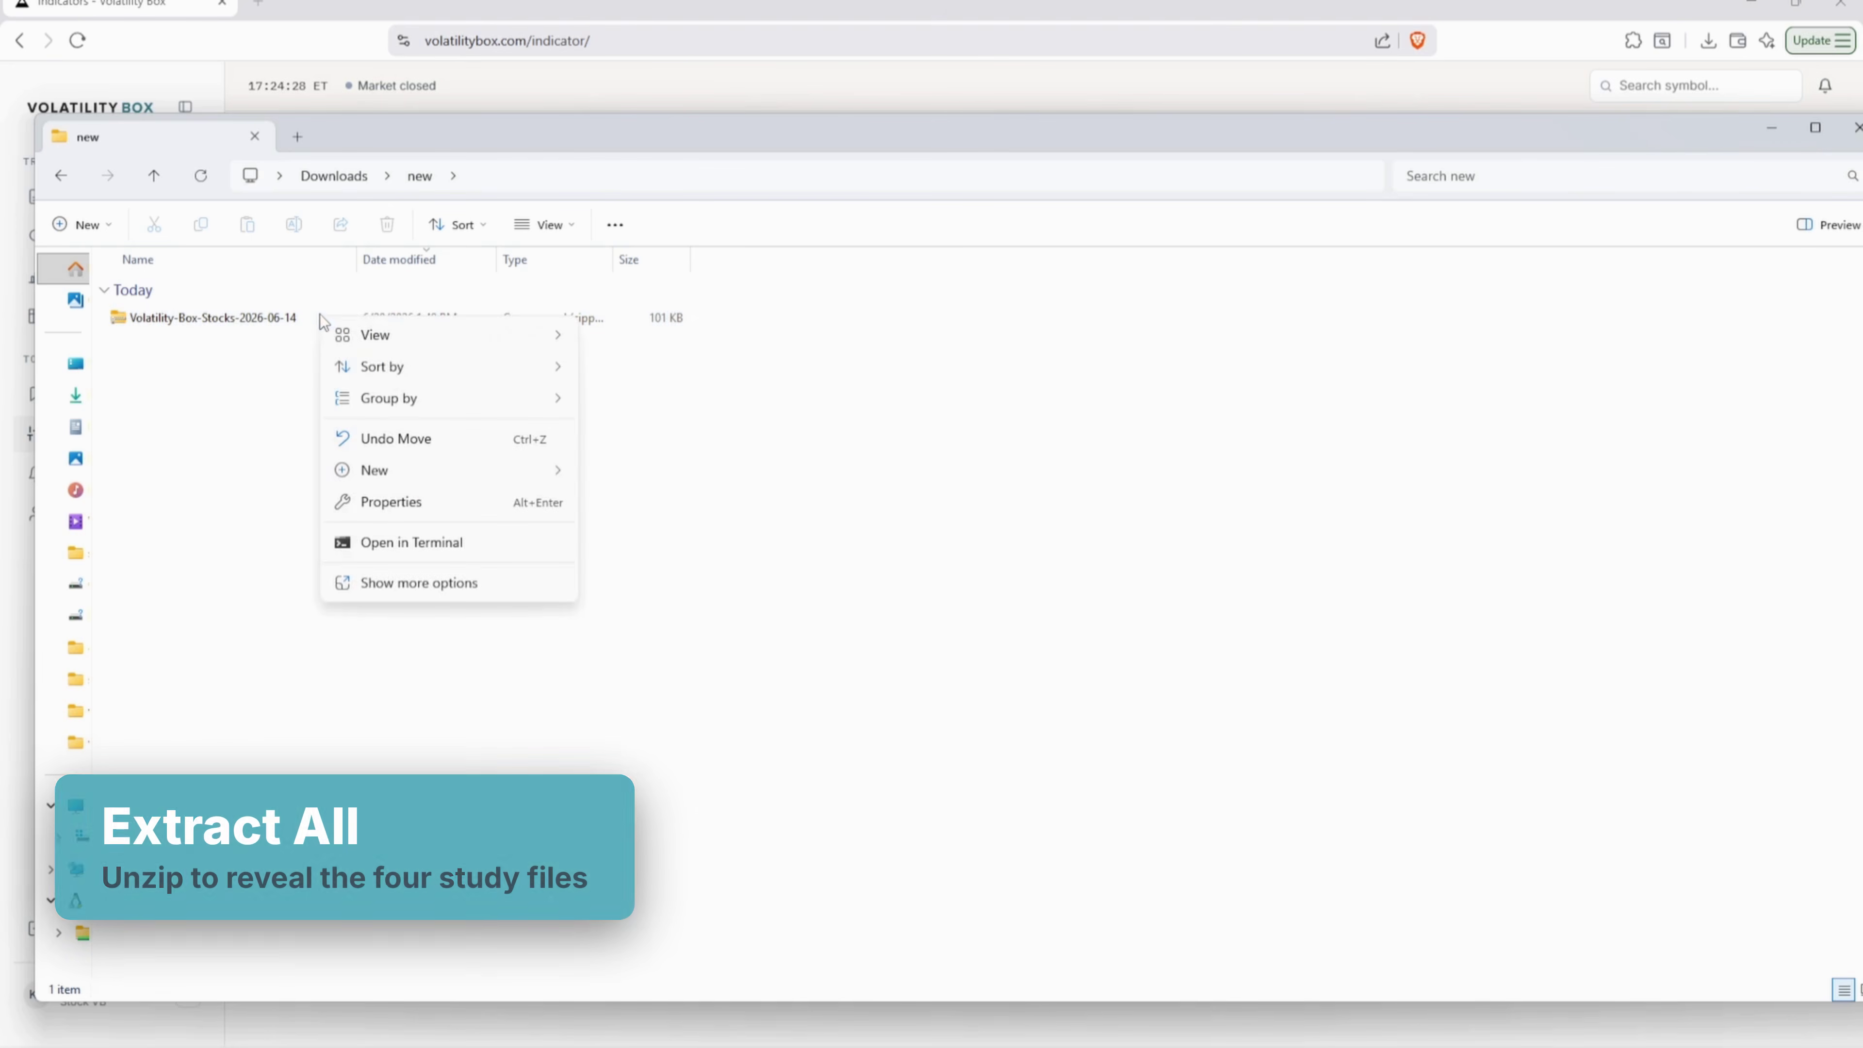
{"action": "left_click", "coordinate": [270, 321]}
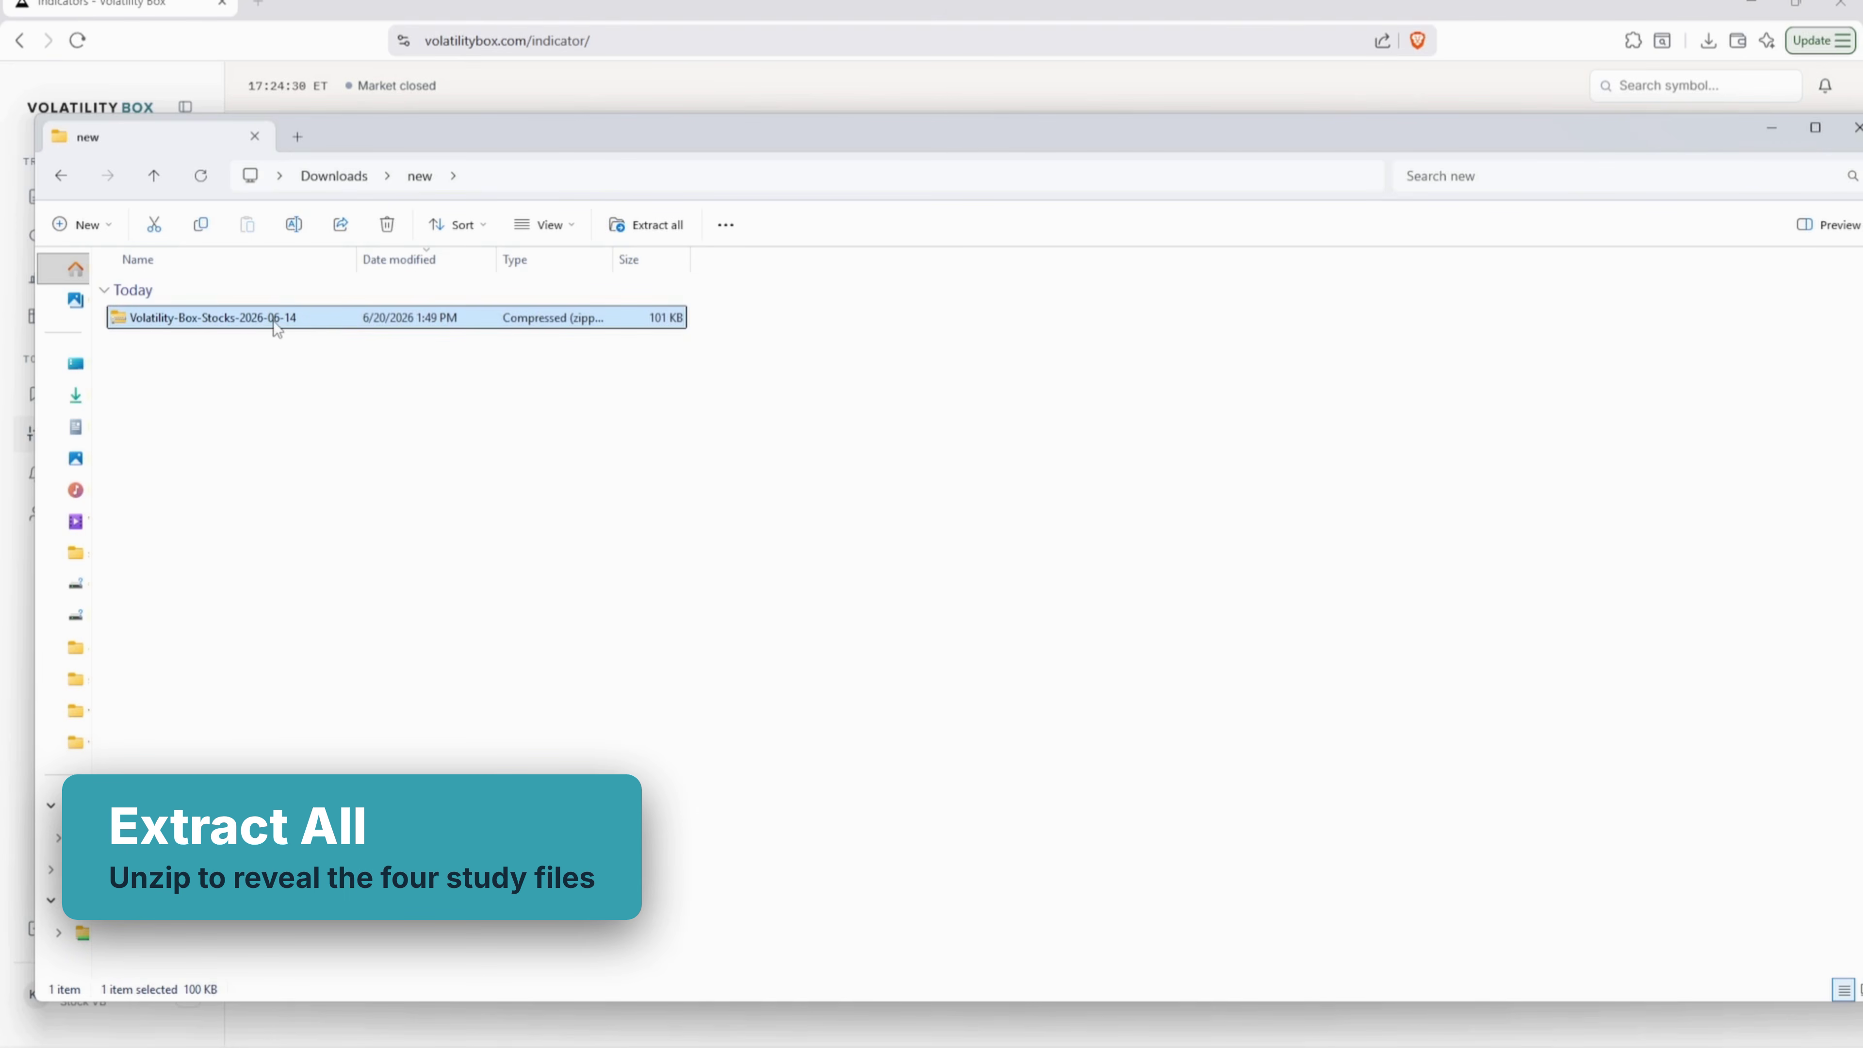
{"action": "right_click", "coordinate": [273, 321]}
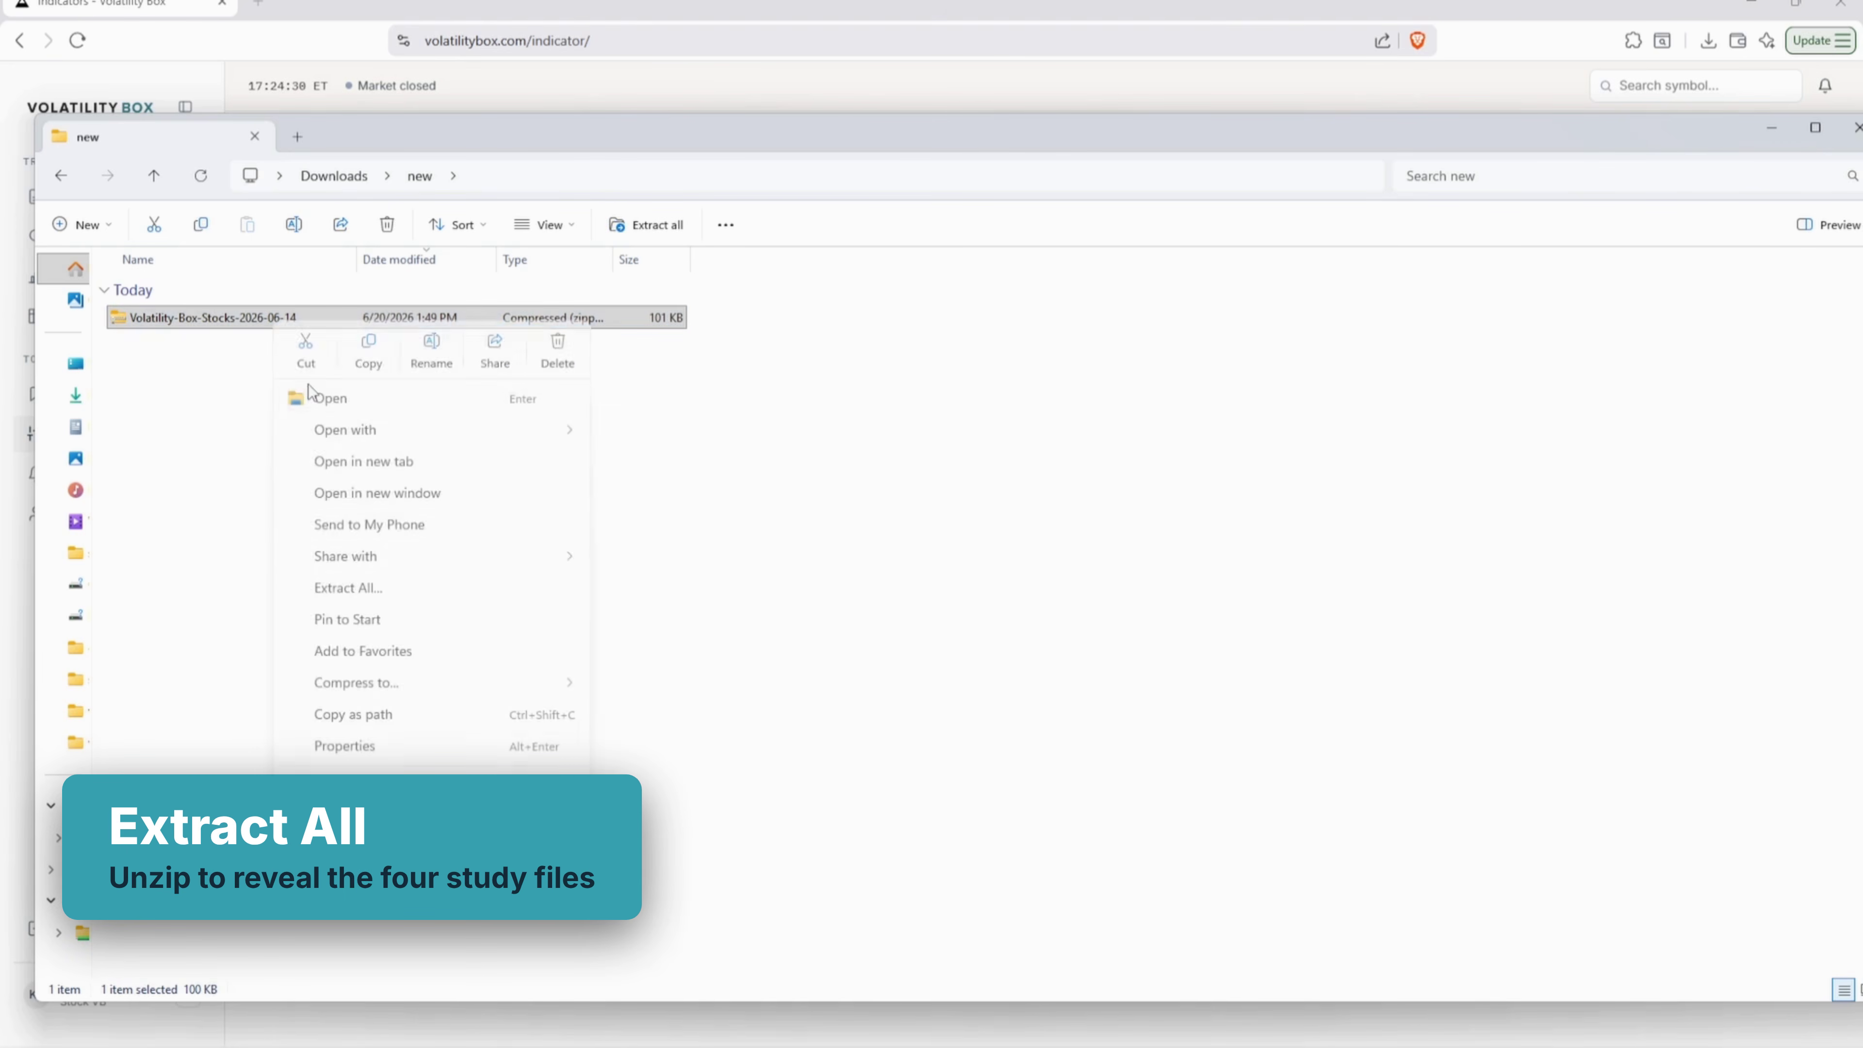
{"action": "left_click", "coordinate": [356, 592]}
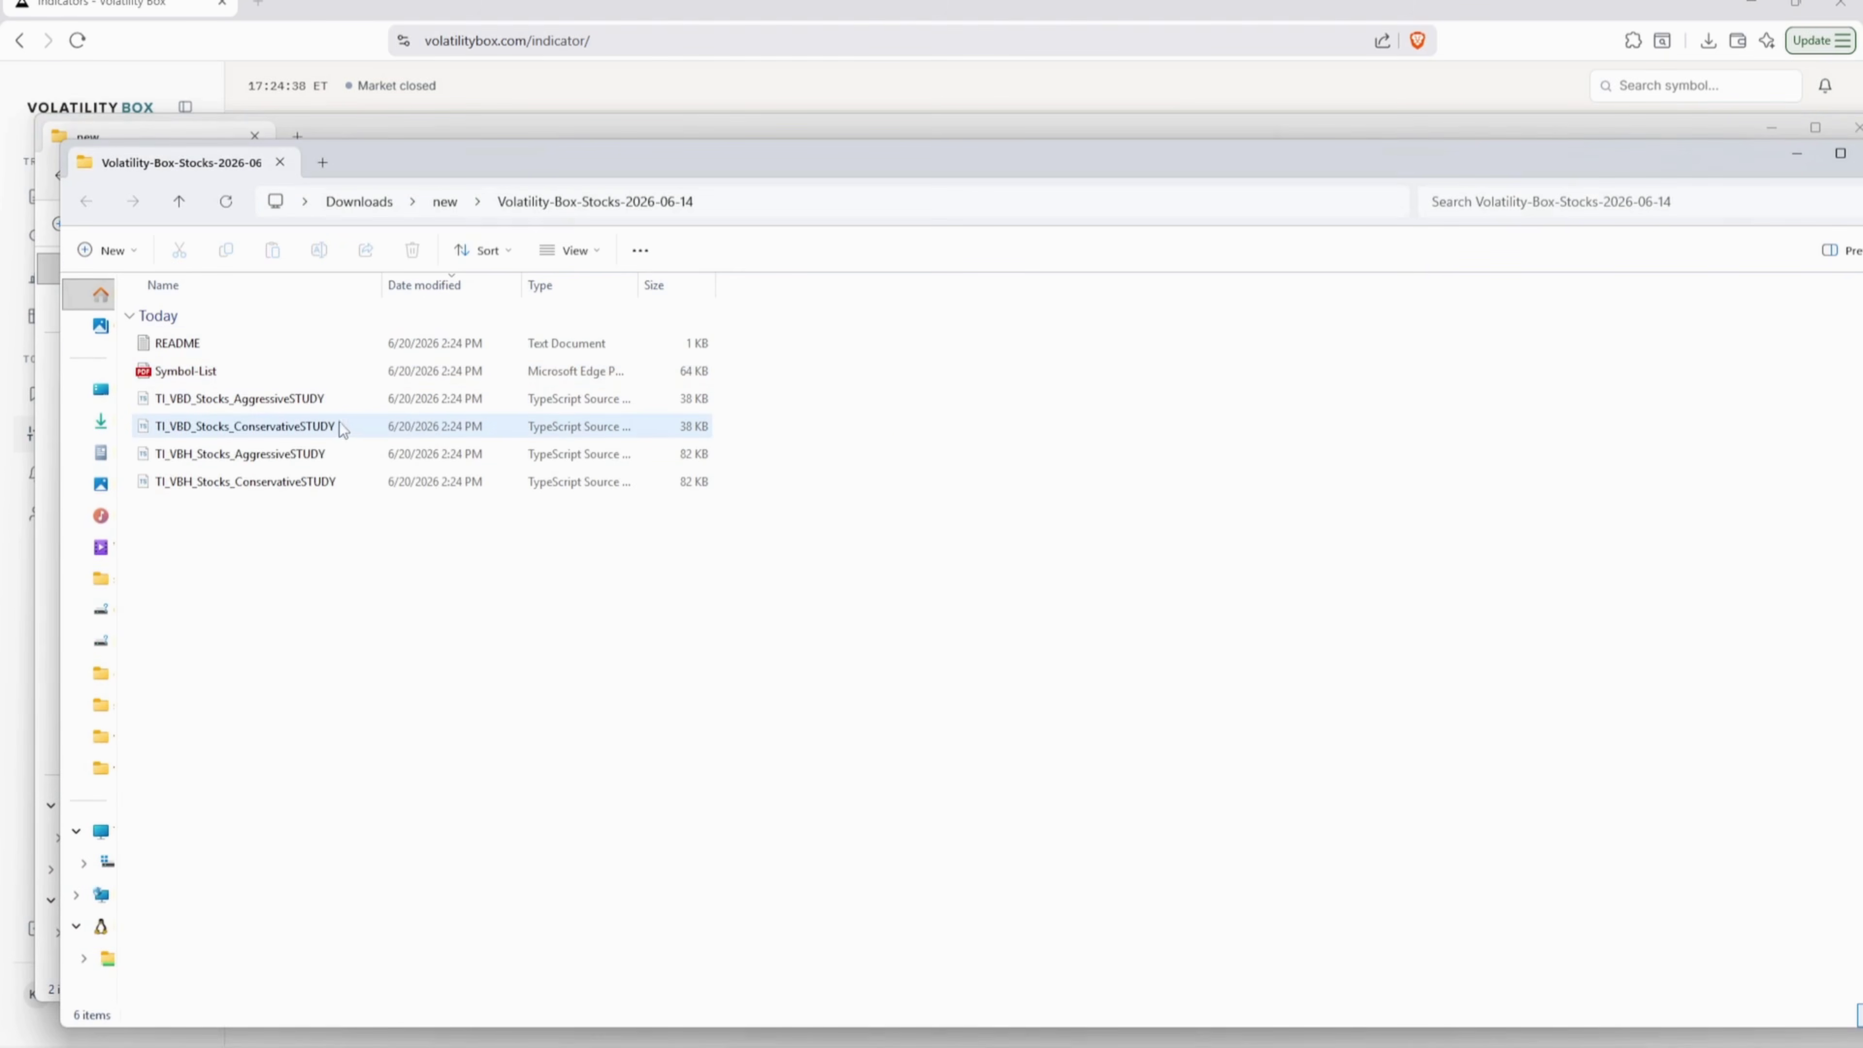
- Widen the Name column and annotate the four TypeScript STUDY files on screen
{"action": "left_click", "coordinate": [242, 398]}
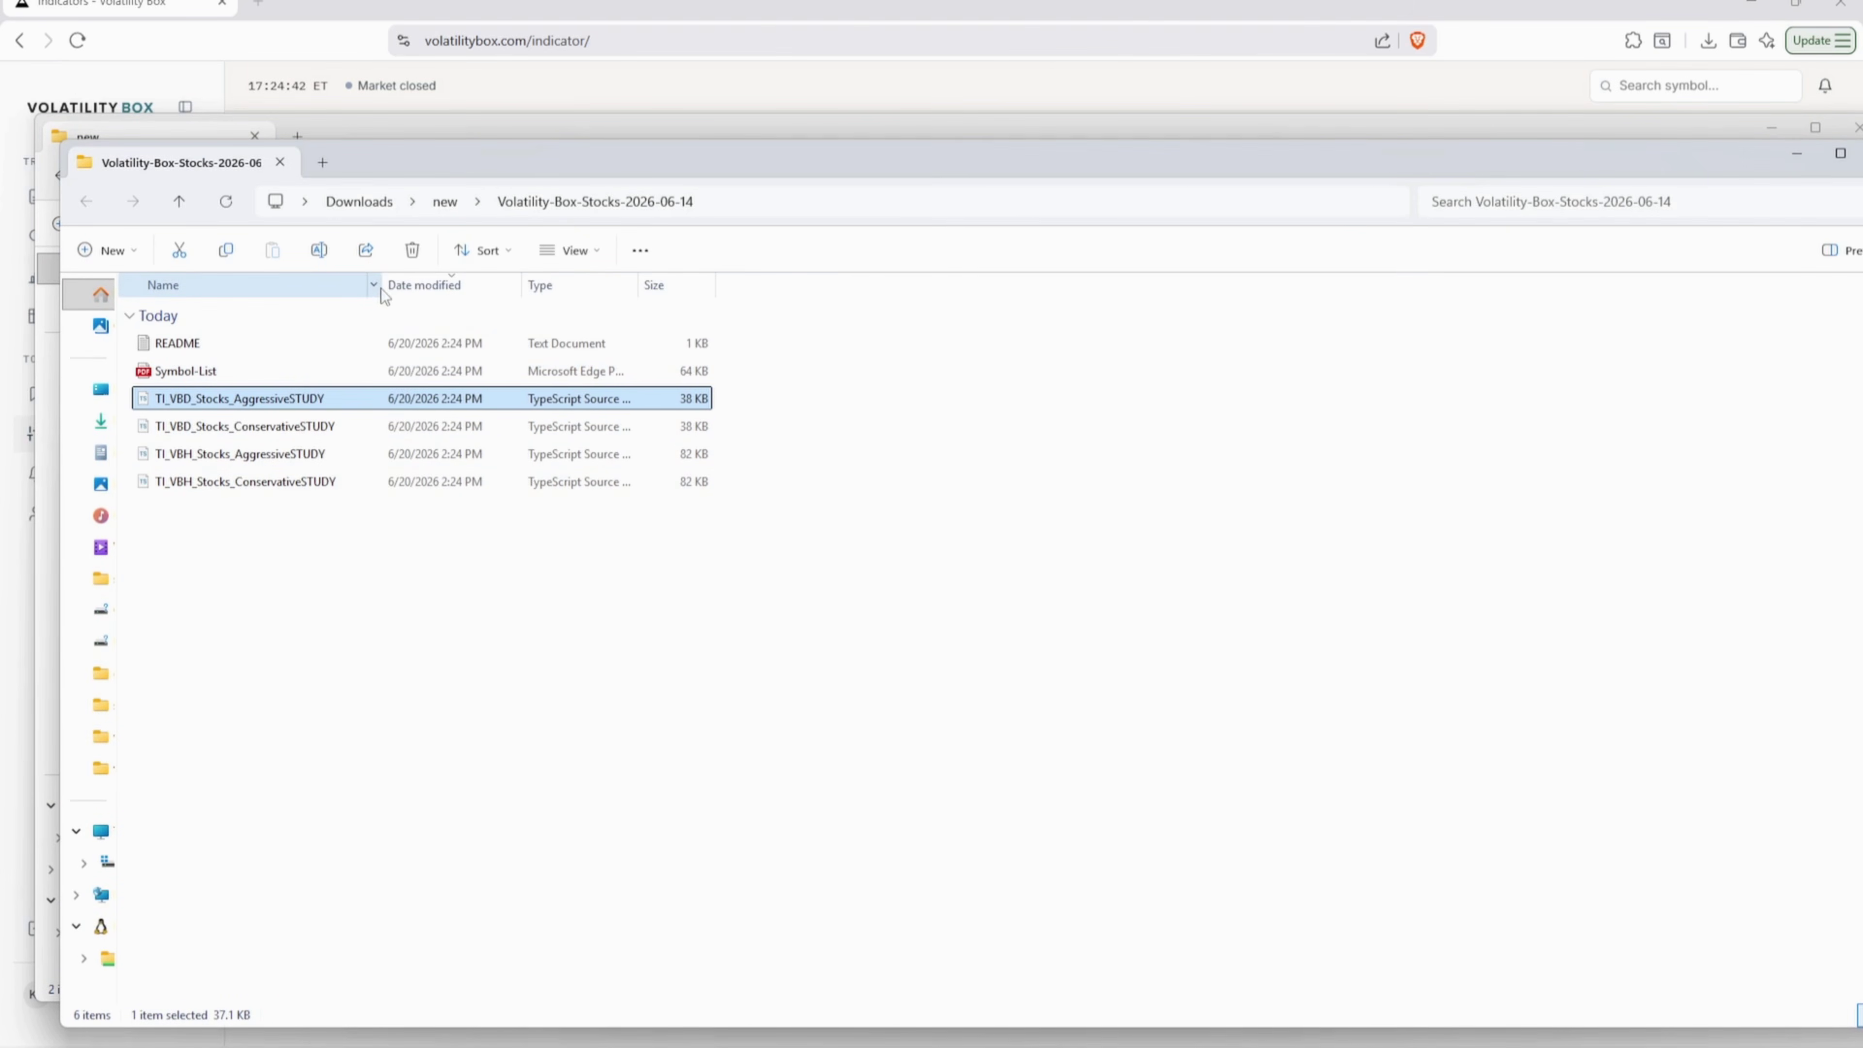
{"action": "left_click_drag", "start_coordinate": [380, 288], "coordinate": [494, 286]}
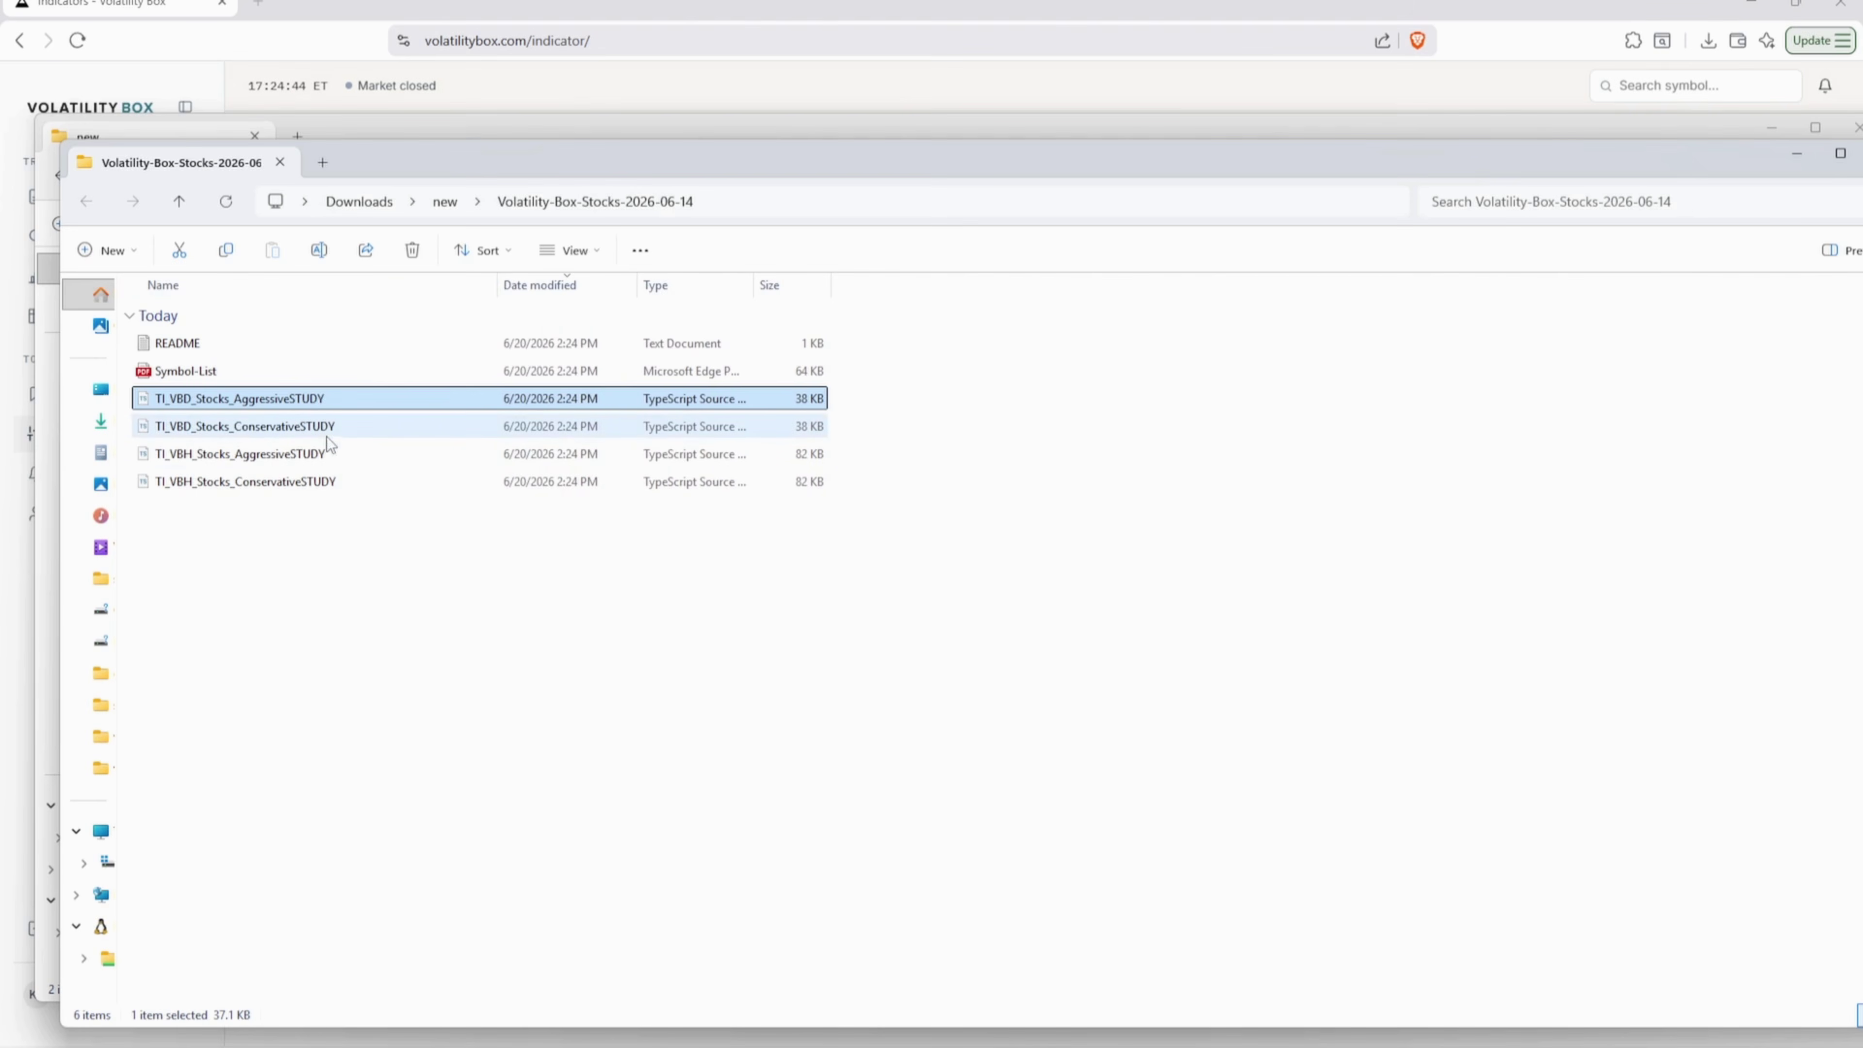
{"action": "key", "text": "ctrl+shift+3"}
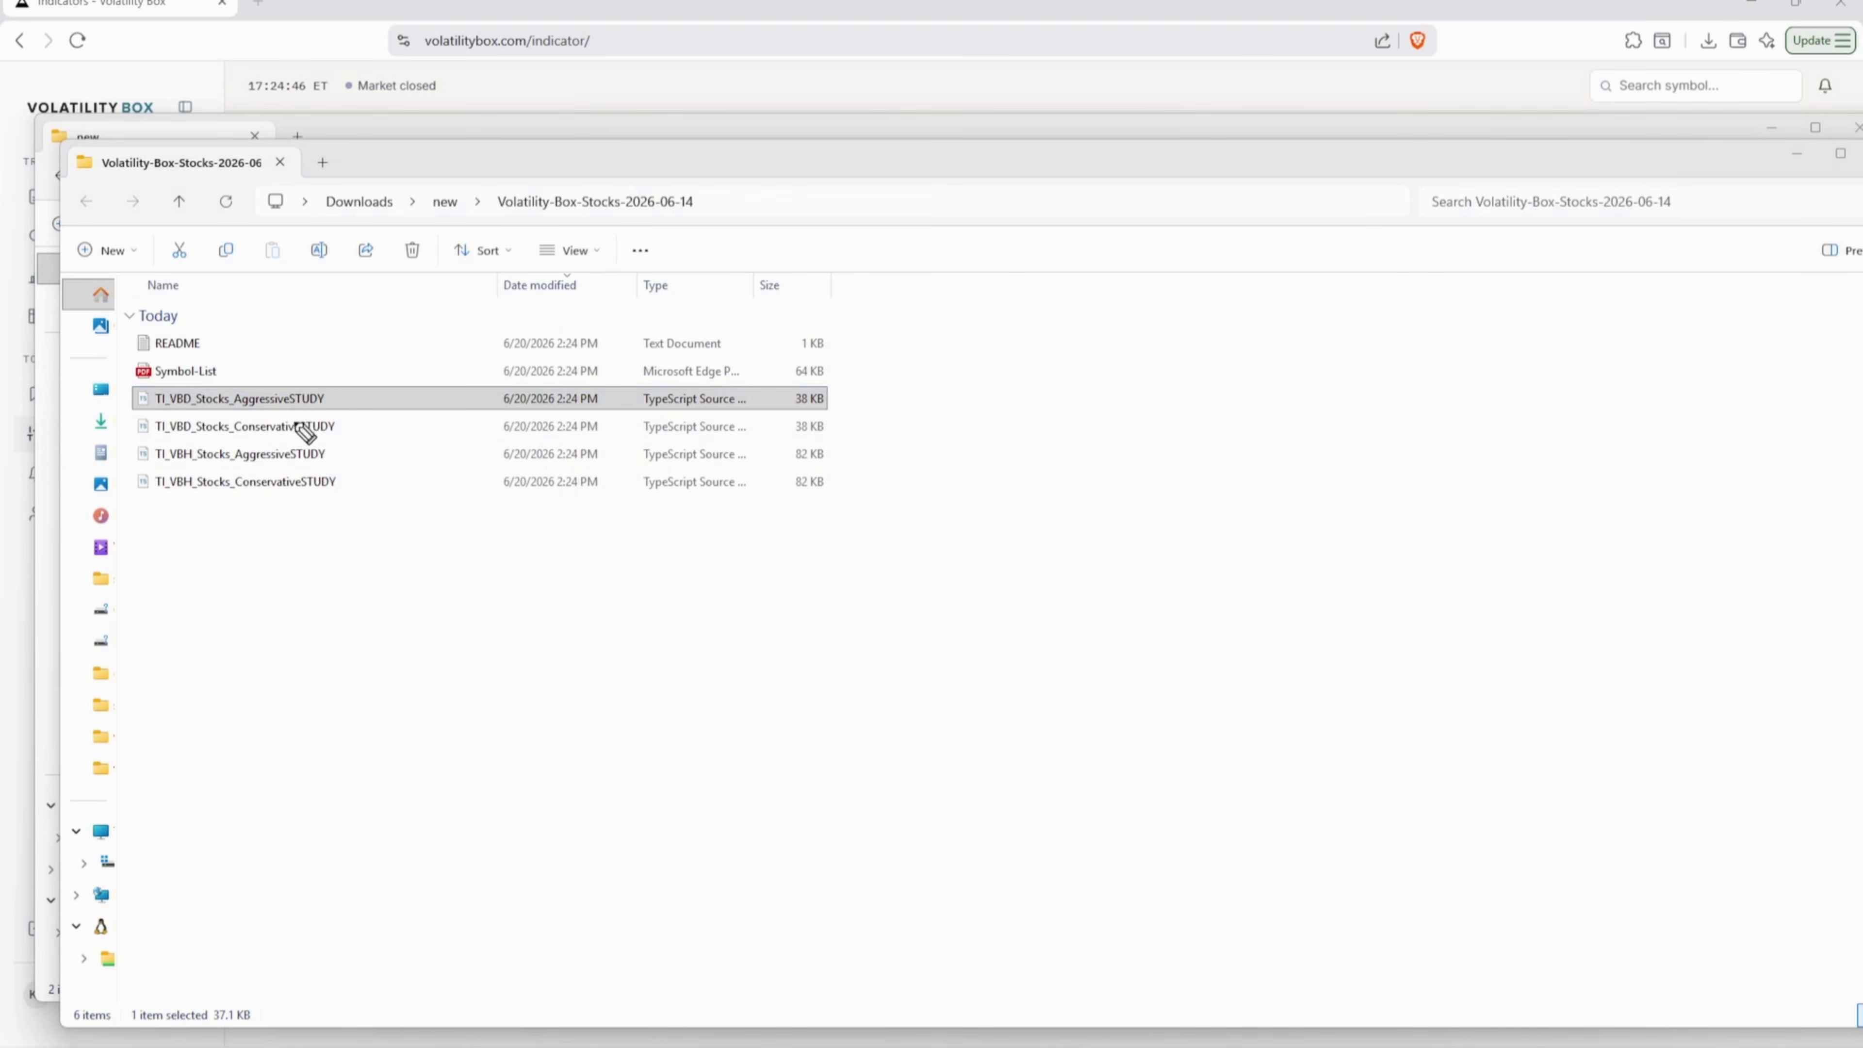
{"action": "left_click_drag", "start_coordinate": [290, 411], "coordinate": [330, 410]}
{"action": "left_click_drag", "start_coordinate": [640, 412], "coordinate": [721, 411]}
{"action": "mouse_move", "coordinate": [340, 398]}
{"action": "left_mouse_down"}
{"action": "mouse_move", "coordinate": [387, 396]}
{"action": "mouse_move", "coordinate": [345, 405]}
{"action": "mouse_move", "coordinate": [355, 427]}
{"action": "left_mouse_up"}
{"action": "mouse_move", "coordinate": [372, 417]}
{"action": "left_mouse_down"}
{"action": "mouse_move", "coordinate": [359, 490]}
{"action": "mouse_move", "coordinate": [407, 497]}
{"action": "left_mouse_up"}
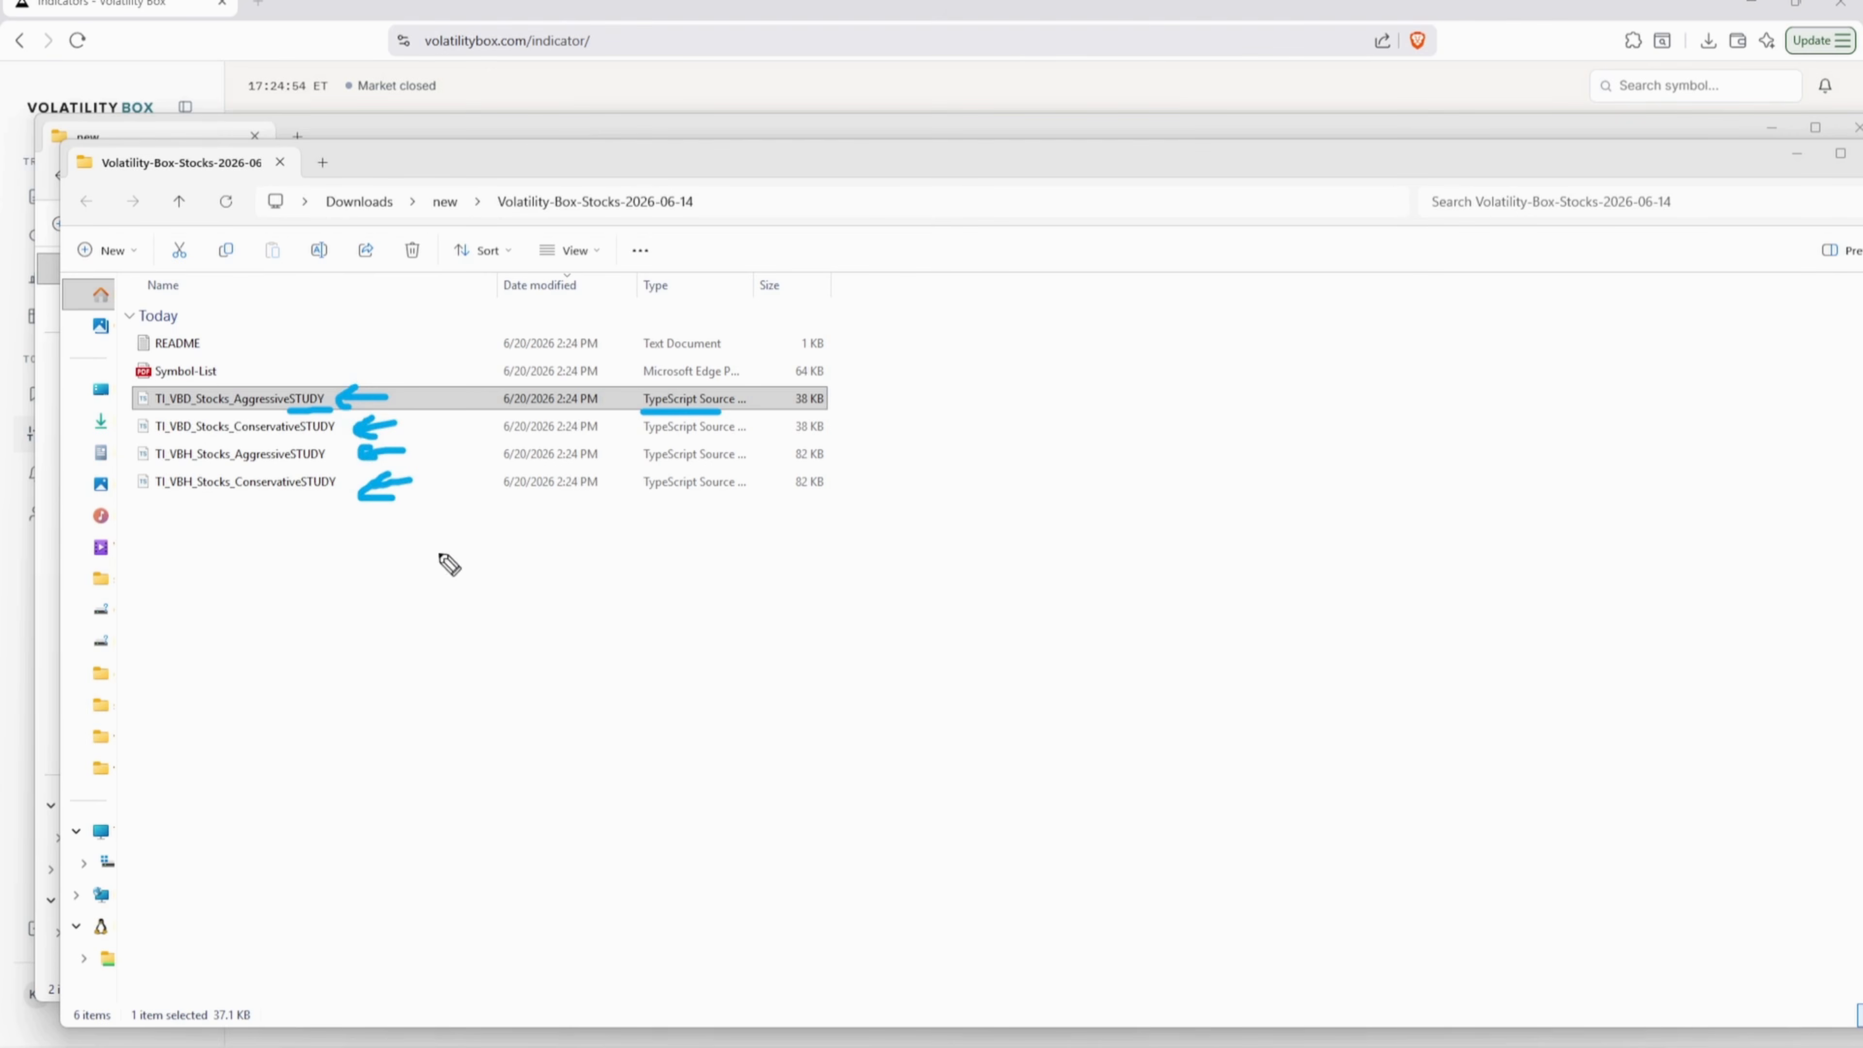
{"action": "left_click_drag", "start_coordinate": [383, 665], "coordinate": [460, 653]}
{"action": "mouse_move", "coordinate": [415, 664]}
{"action": "left_mouse_down"}
{"action": "mouse_move", "coordinate": [430, 710]}
{"action": "mouse_move", "coordinate": [499, 676]}
{"action": "mouse_move", "coordinate": [519, 701]}
{"action": "mouse_move", "coordinate": [380, 755]}
{"action": "left_mouse_up"}
{"action": "mouse_move", "coordinate": [405, 398]}
{"action": "left_mouse_down"}
{"action": "mouse_move", "coordinate": [439, 399]}
{"action": "mouse_move", "coordinate": [422, 471]}
{"action": "mouse_move", "coordinate": [456, 442]}
{"action": "left_mouse_up"}
{"action": "left_click_drag", "start_coordinate": [462, 423], "coordinate": [480, 446]}
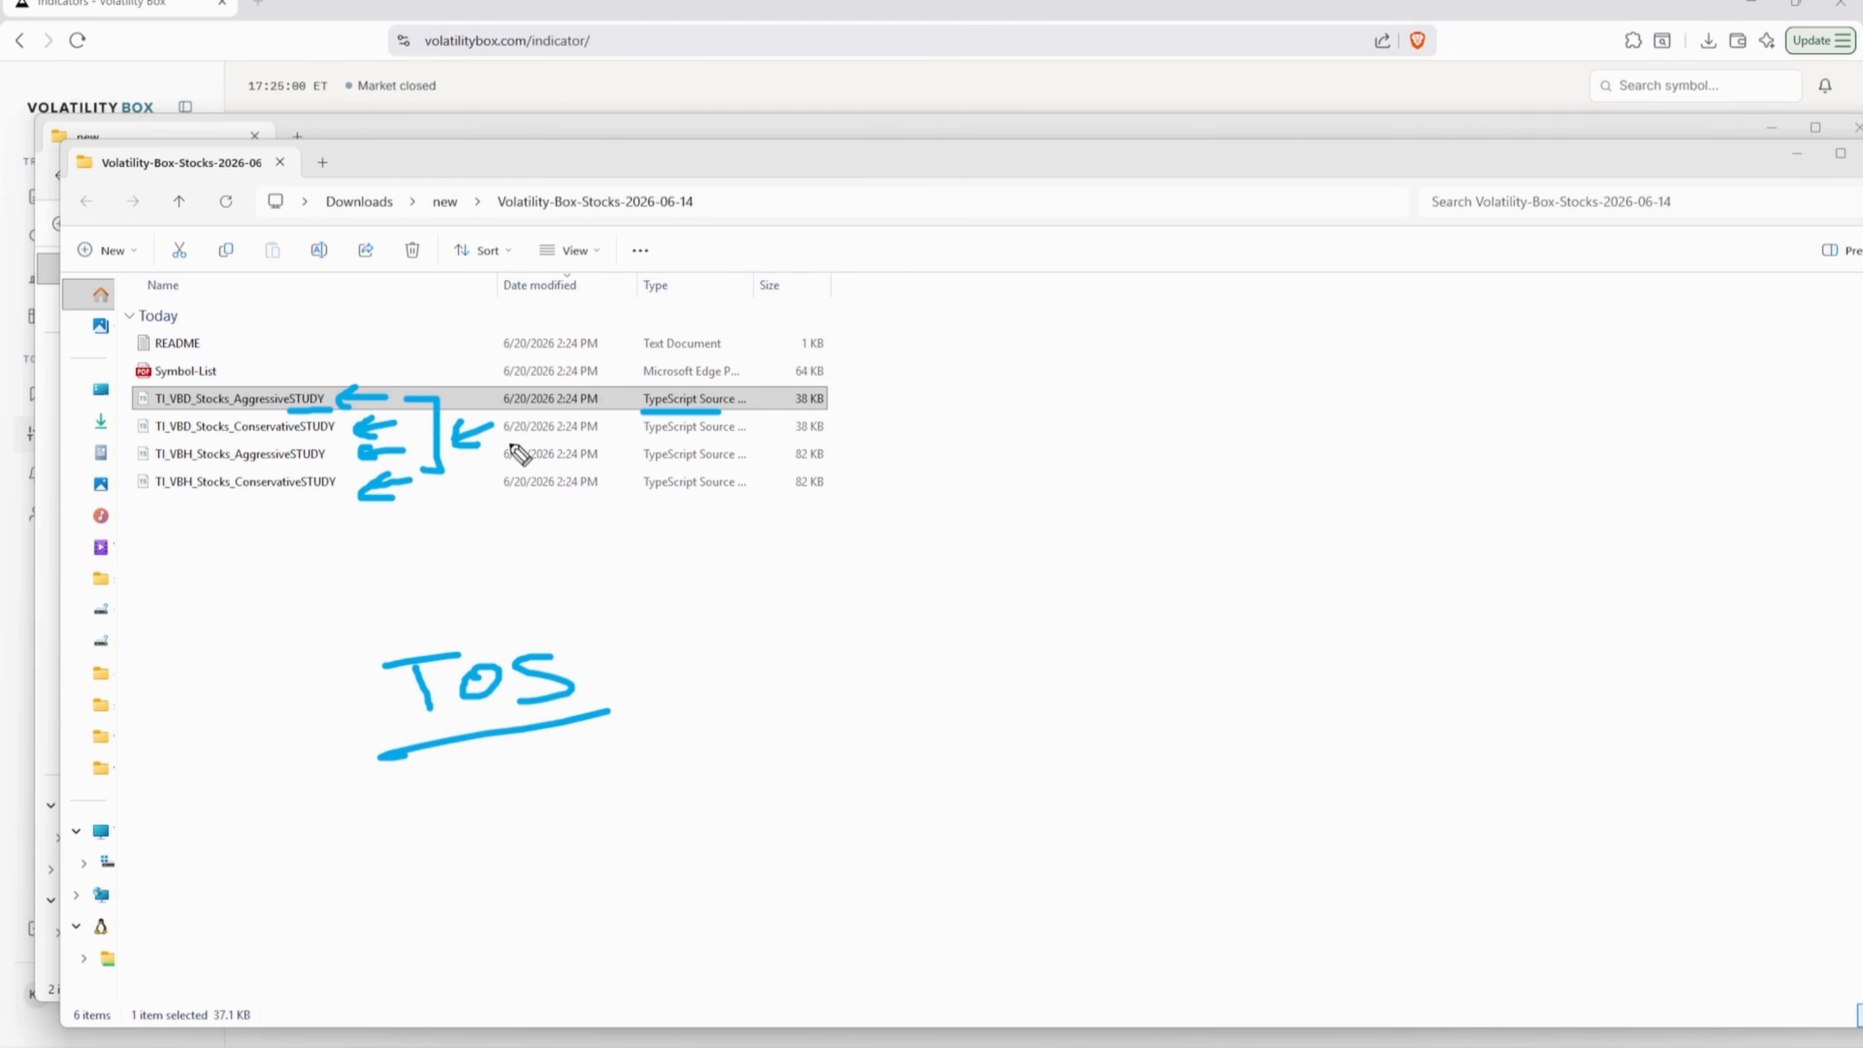
{"action": "key", "text": "Escape"}
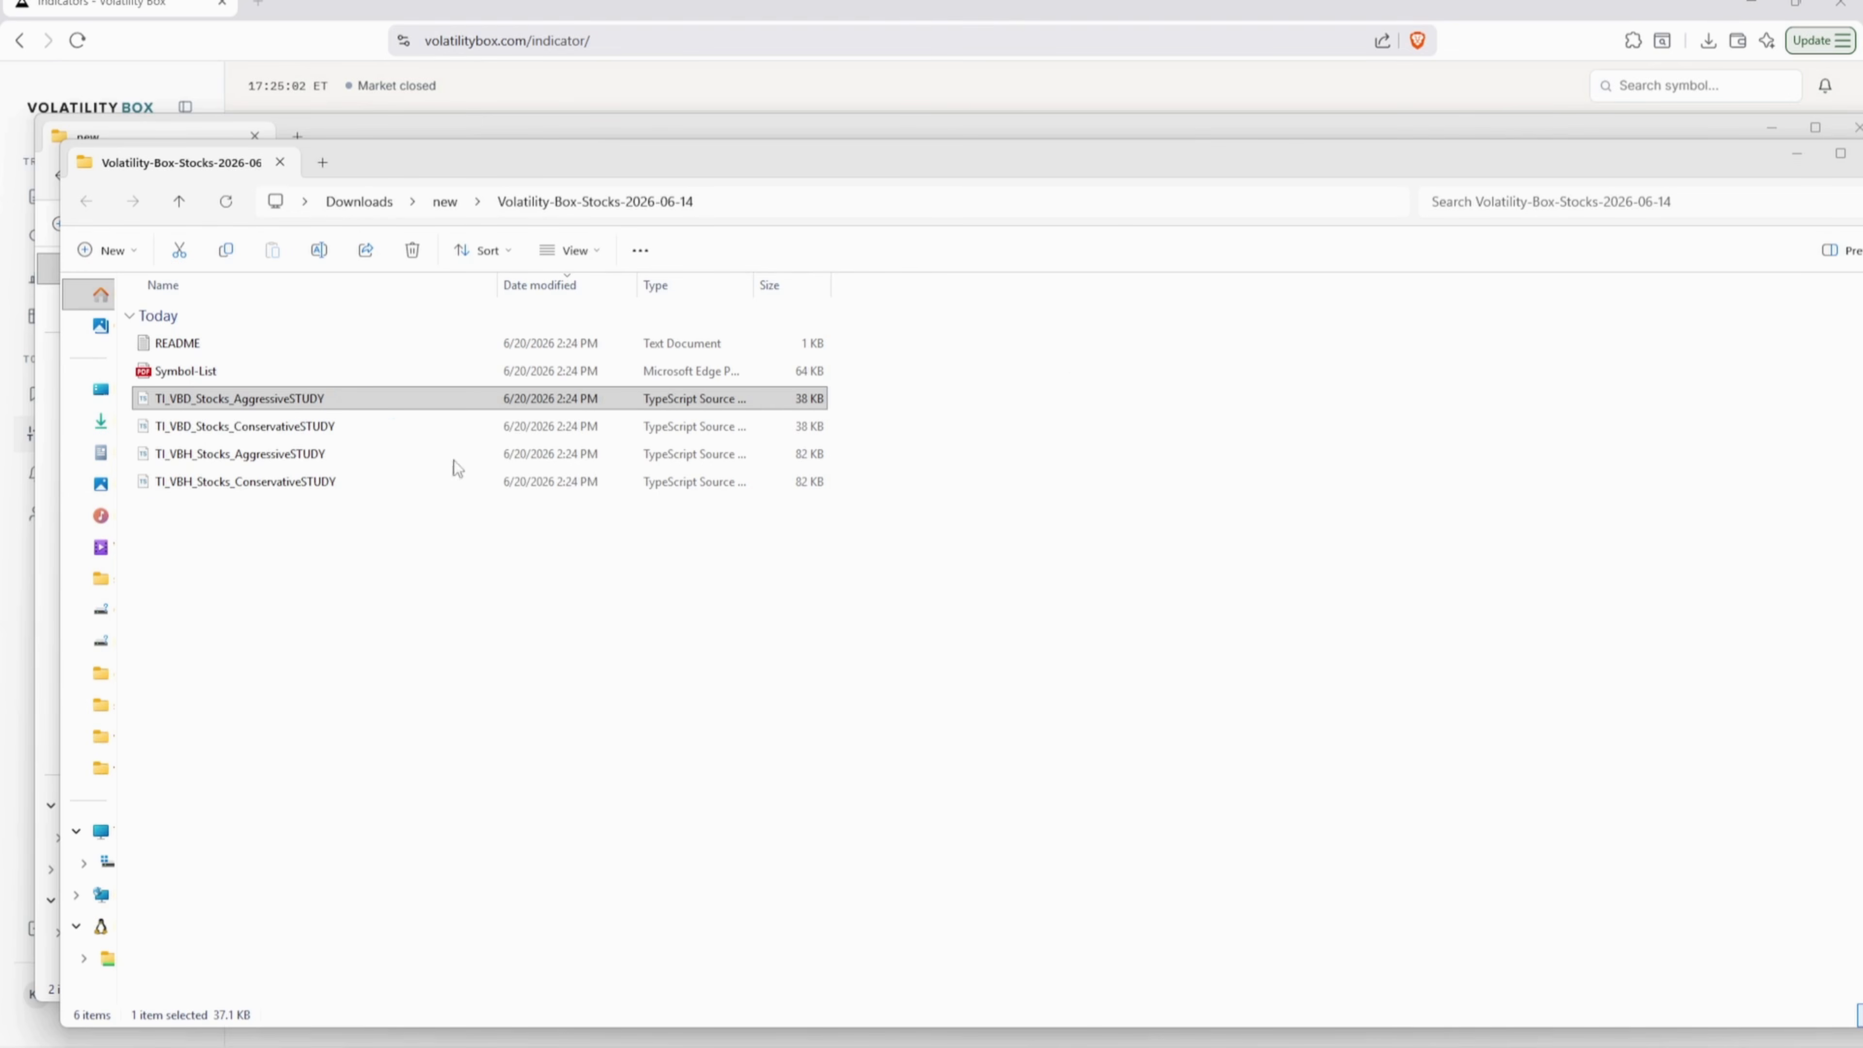
- View the Symbol-List PDF full screen to review the included tickers, then close it
{"action": "left_click", "coordinate": [216, 374]}
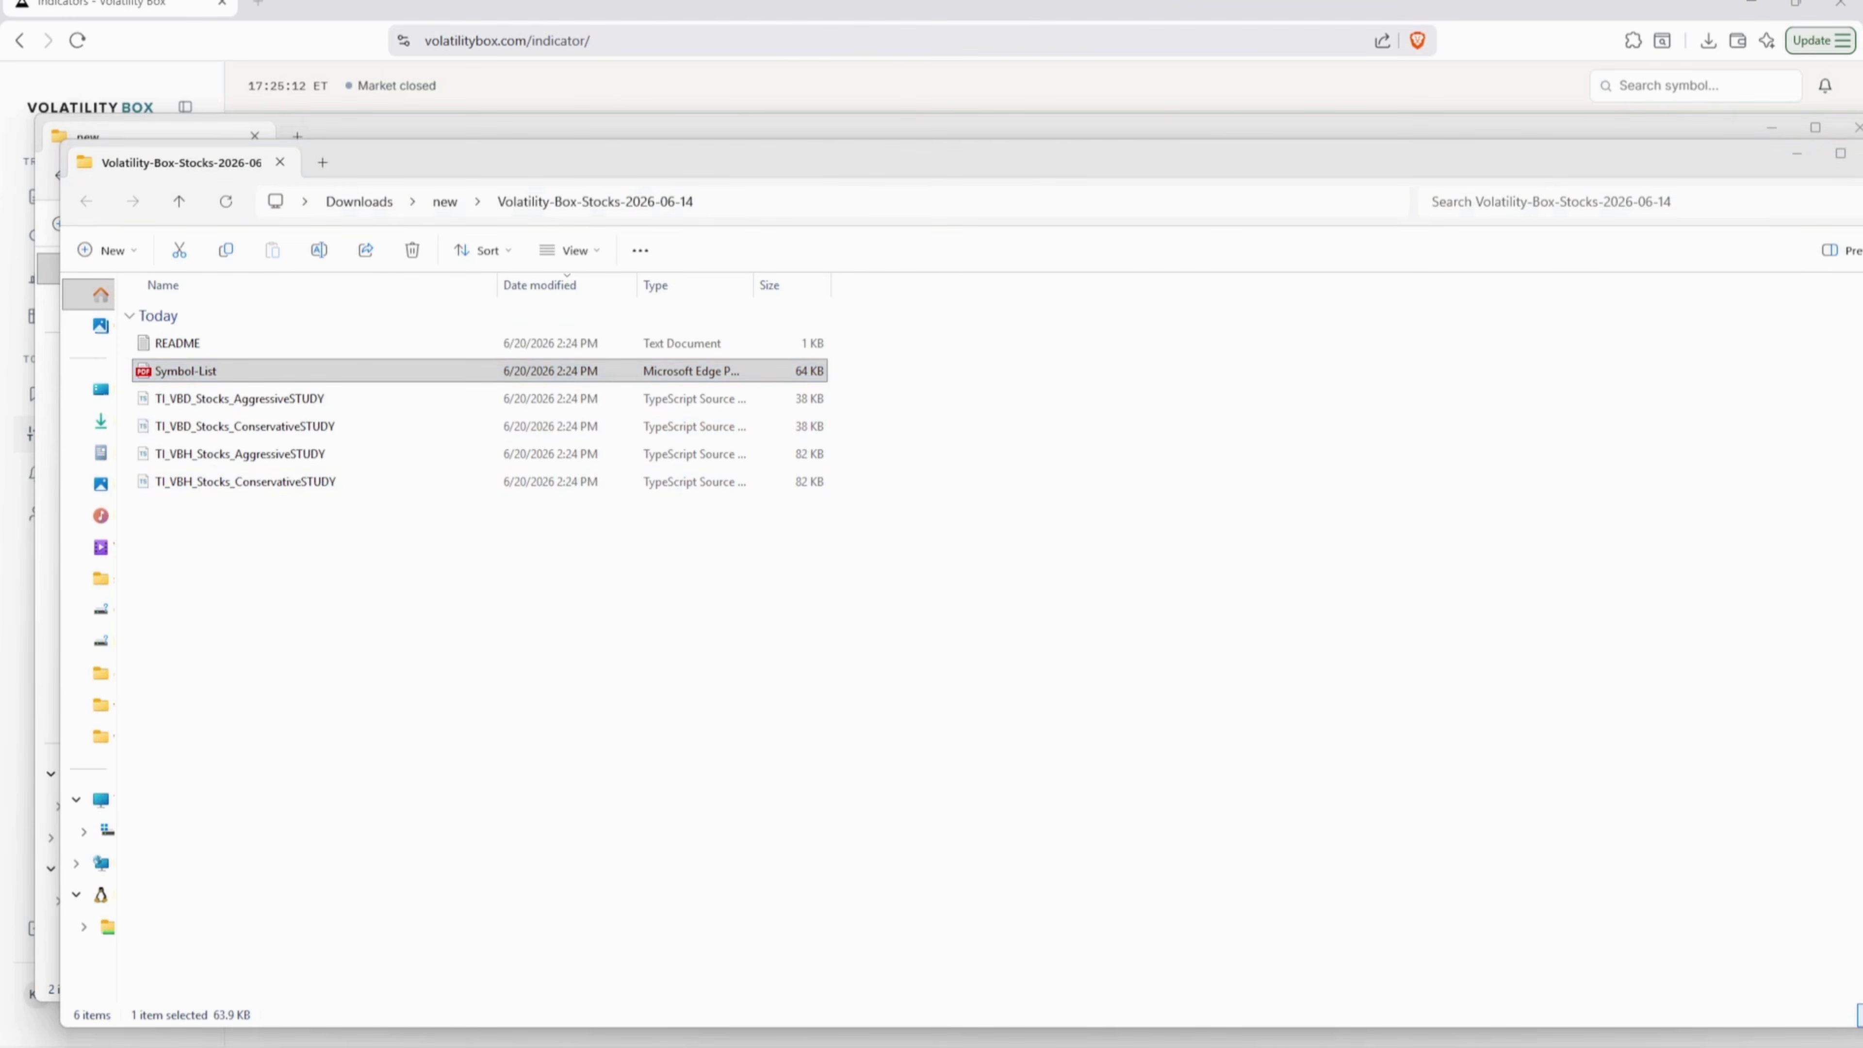
{"action": "left_click_drag", "start_coordinate": [73, 218], "coordinate": [592, 182]}
{"action": "double_click", "coordinate": [776, 178]}
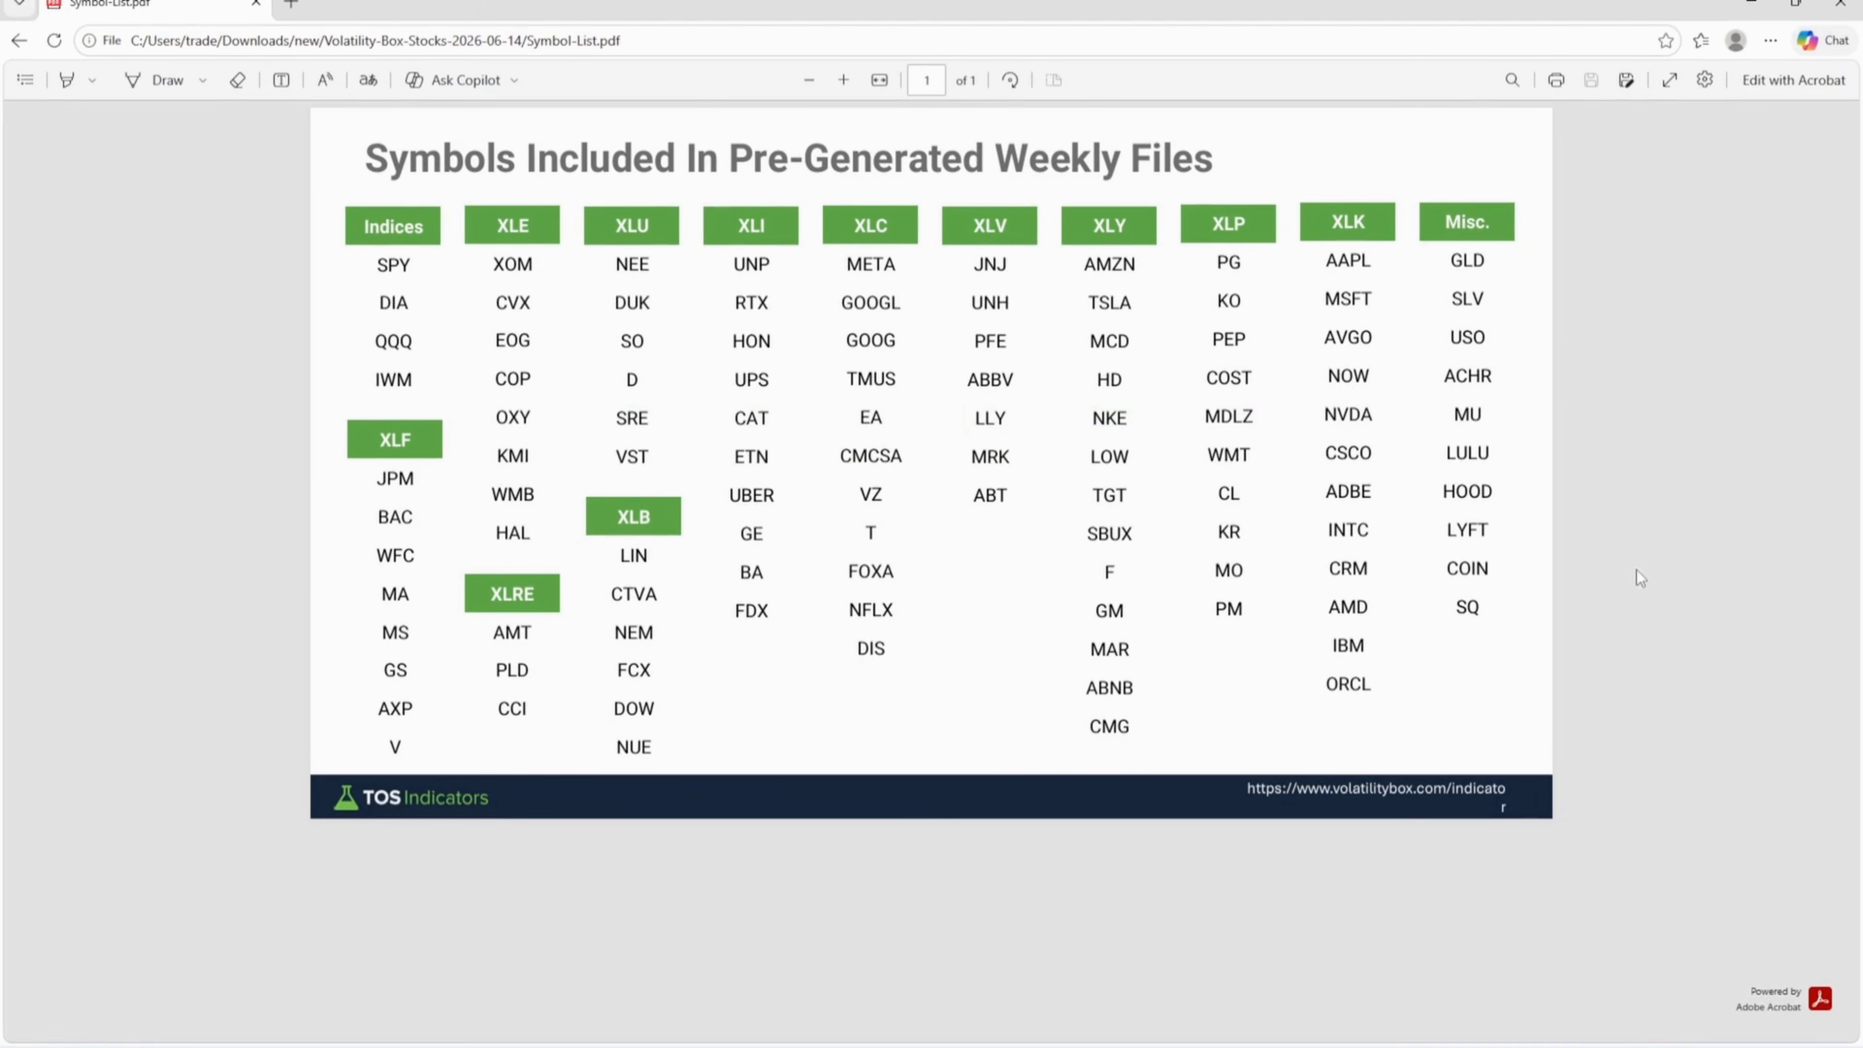
{"action": "left_click", "coordinate": [1846, 4]}
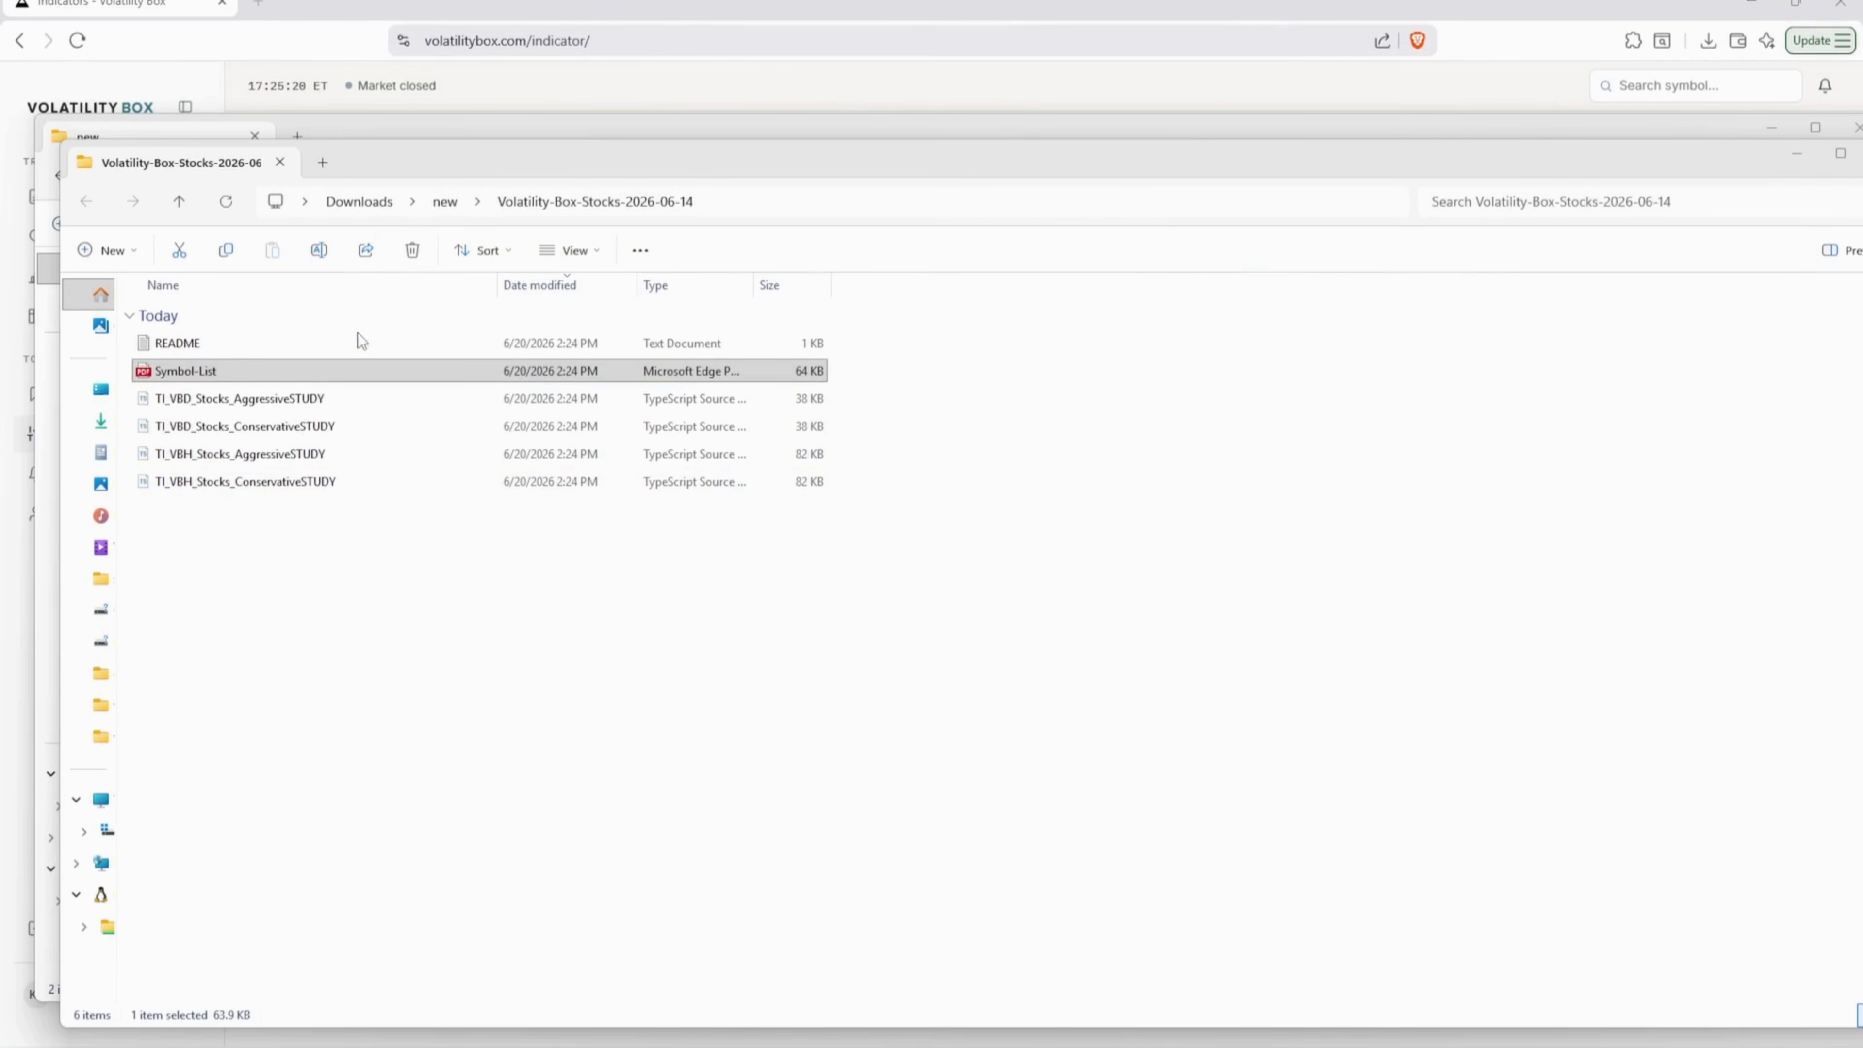
- Select all four TI_VBD and TI_VBH STUDY files in the extracted folder
{"action": "left_click", "coordinate": [277, 399]}
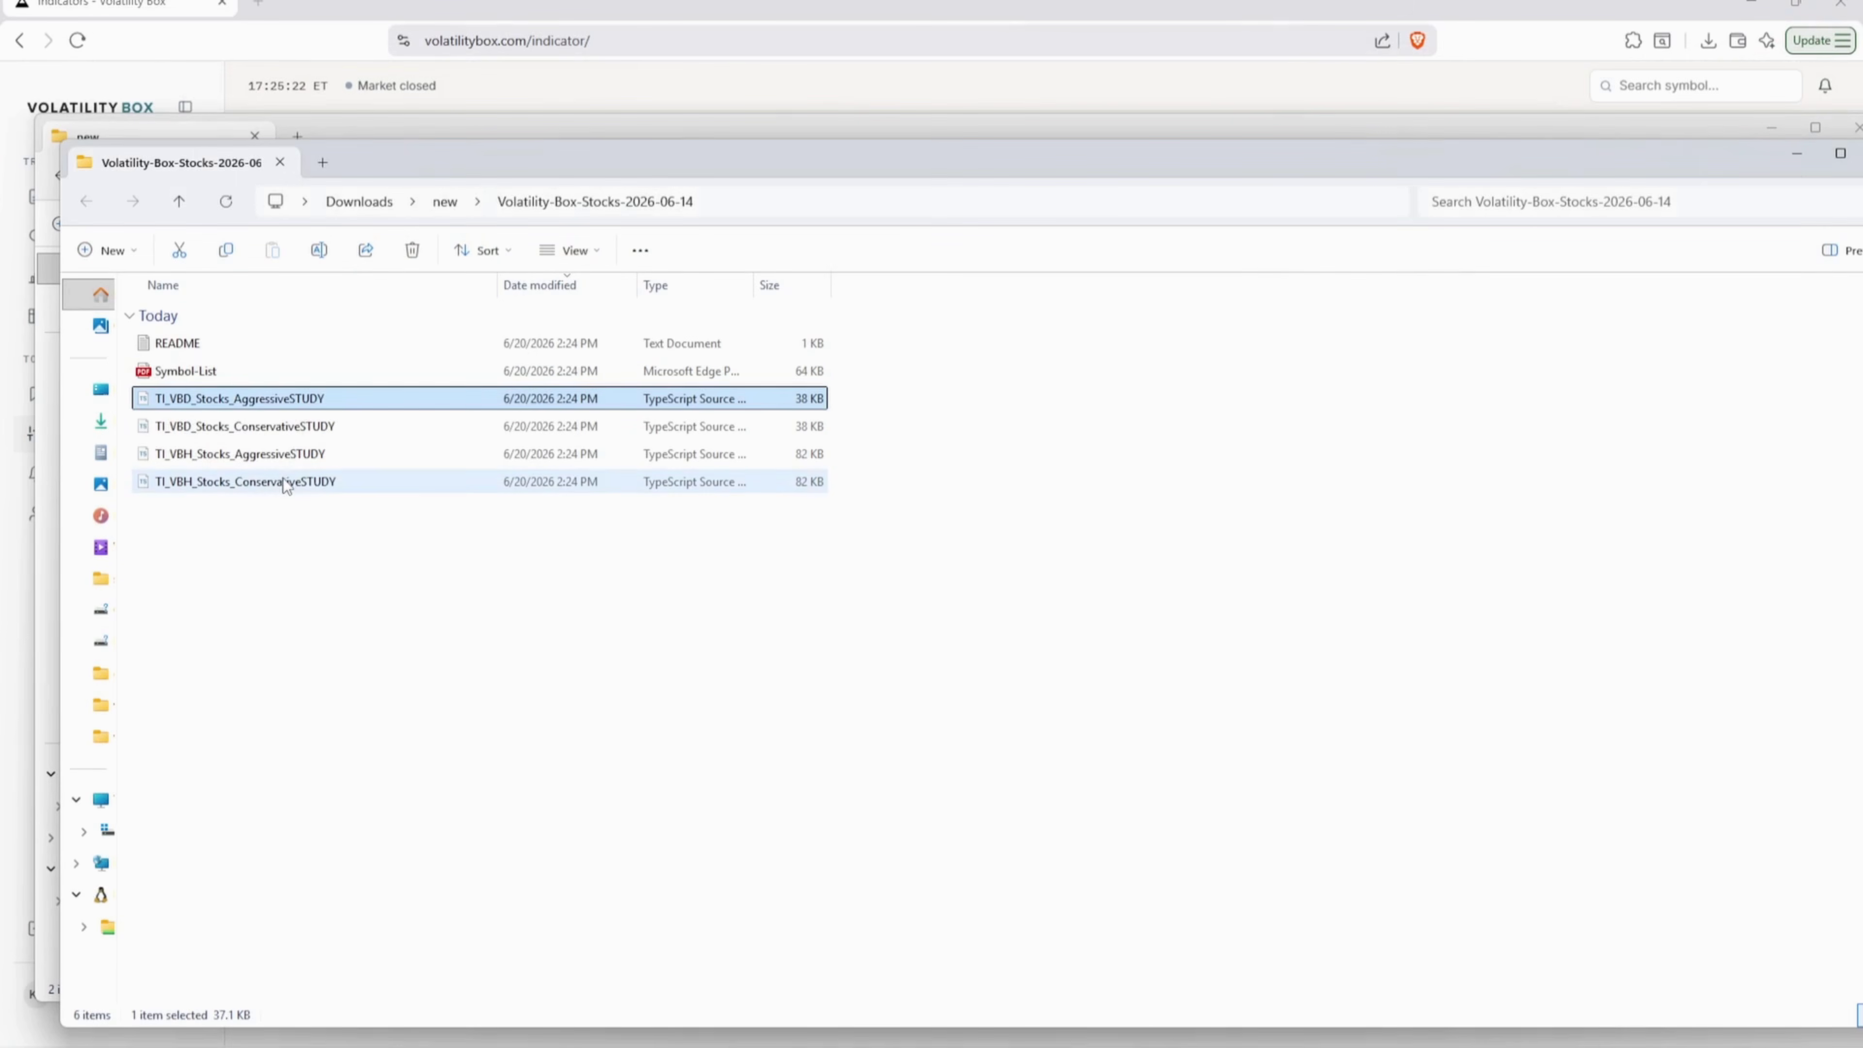
{"action": "left_click", "coordinate": [282, 481], "text": "shift"}
{"action": "left_click_drag", "start_coordinate": [1063, 147], "coordinate": [1045, 171]}
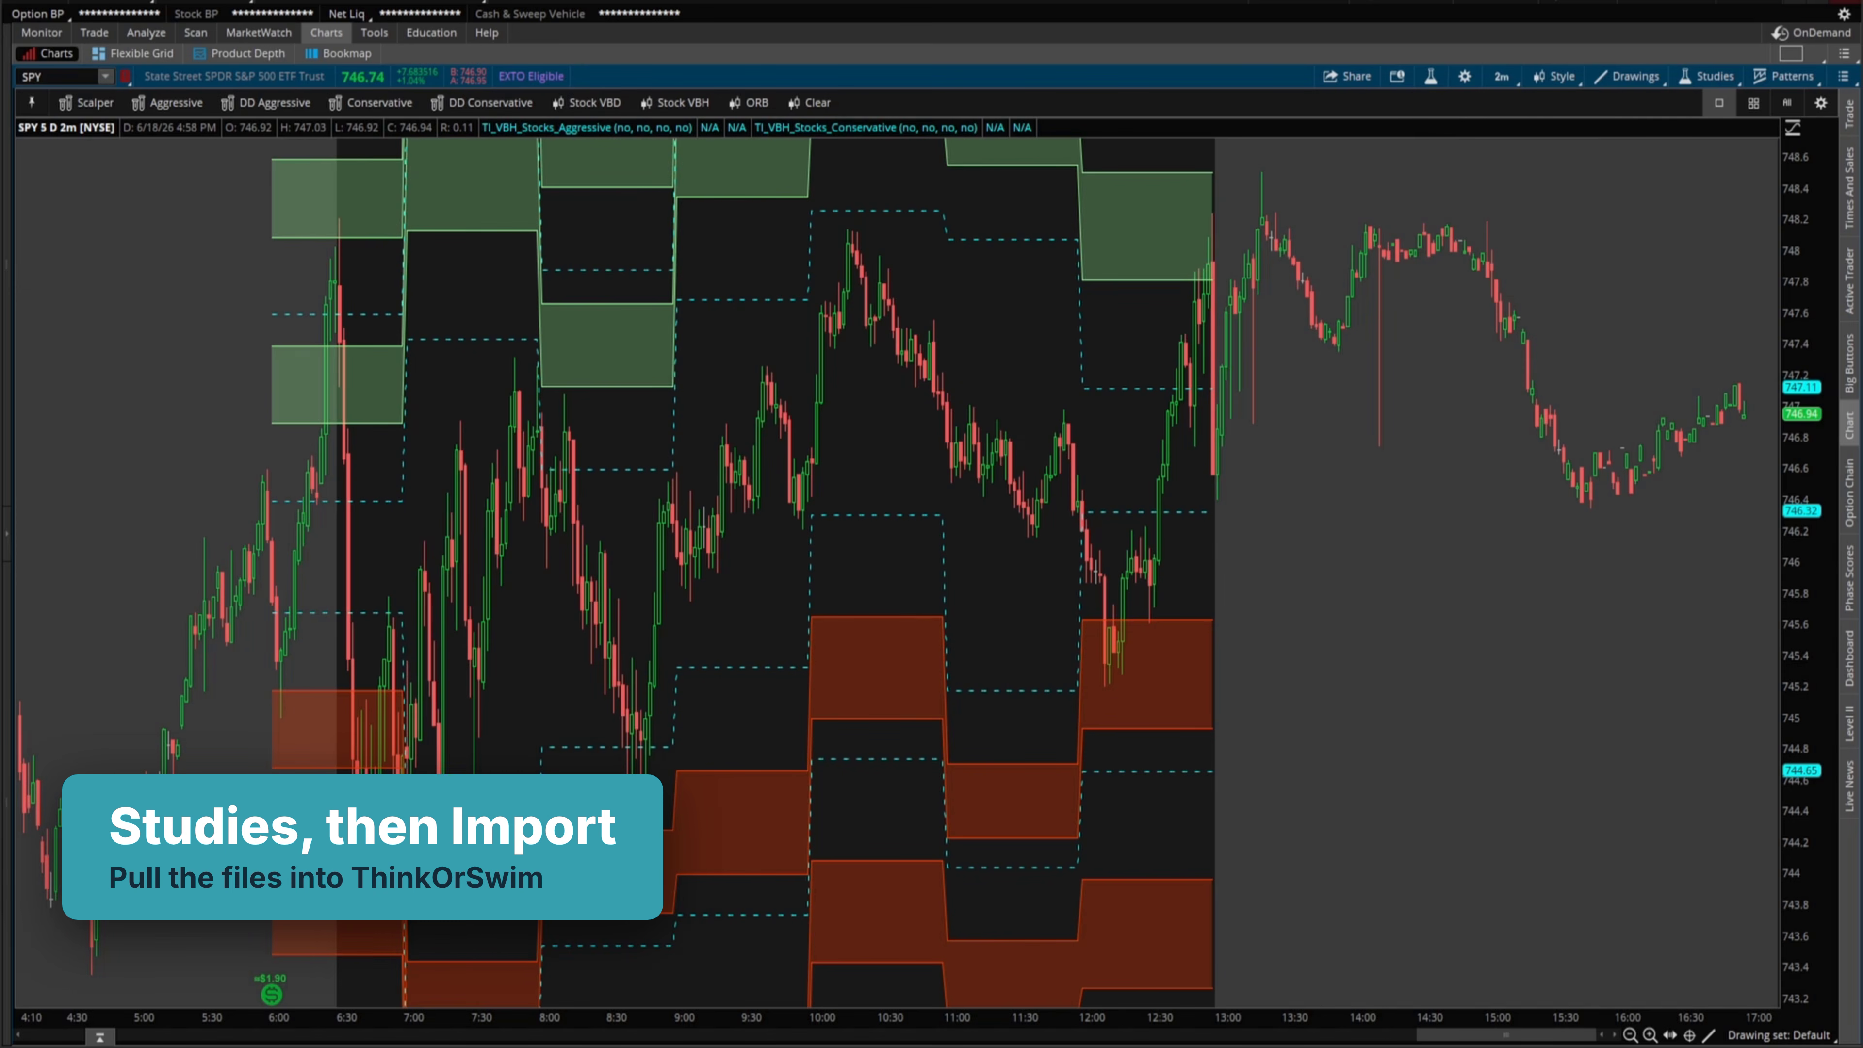
- From Edit Studies and Strategies, bring up the Load STUDY import dialog
{"action": "left_click_drag", "start_coordinate": [1324, 149], "coordinate": [1408, 109]}
{"action": "key", "text": "Escape"}
{"action": "left_click", "coordinate": [1431, 78]}
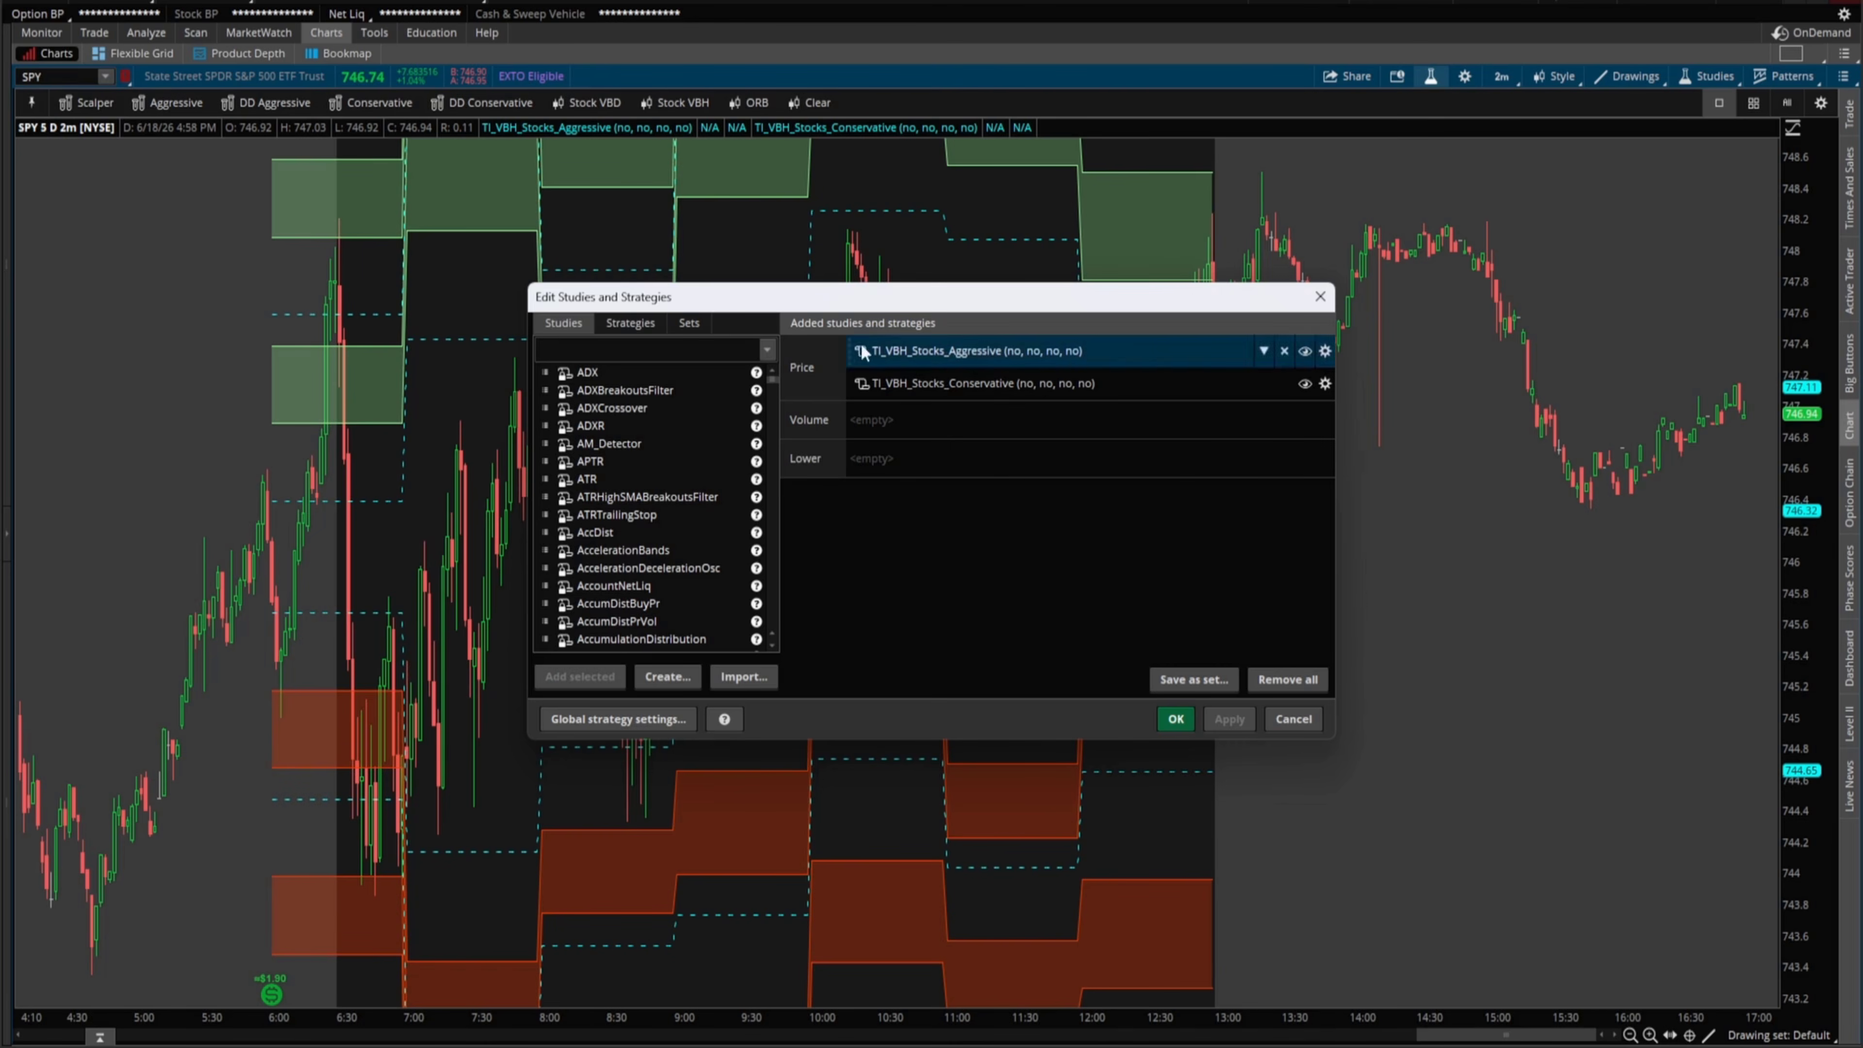
{"action": "left_click", "coordinate": [743, 676]}
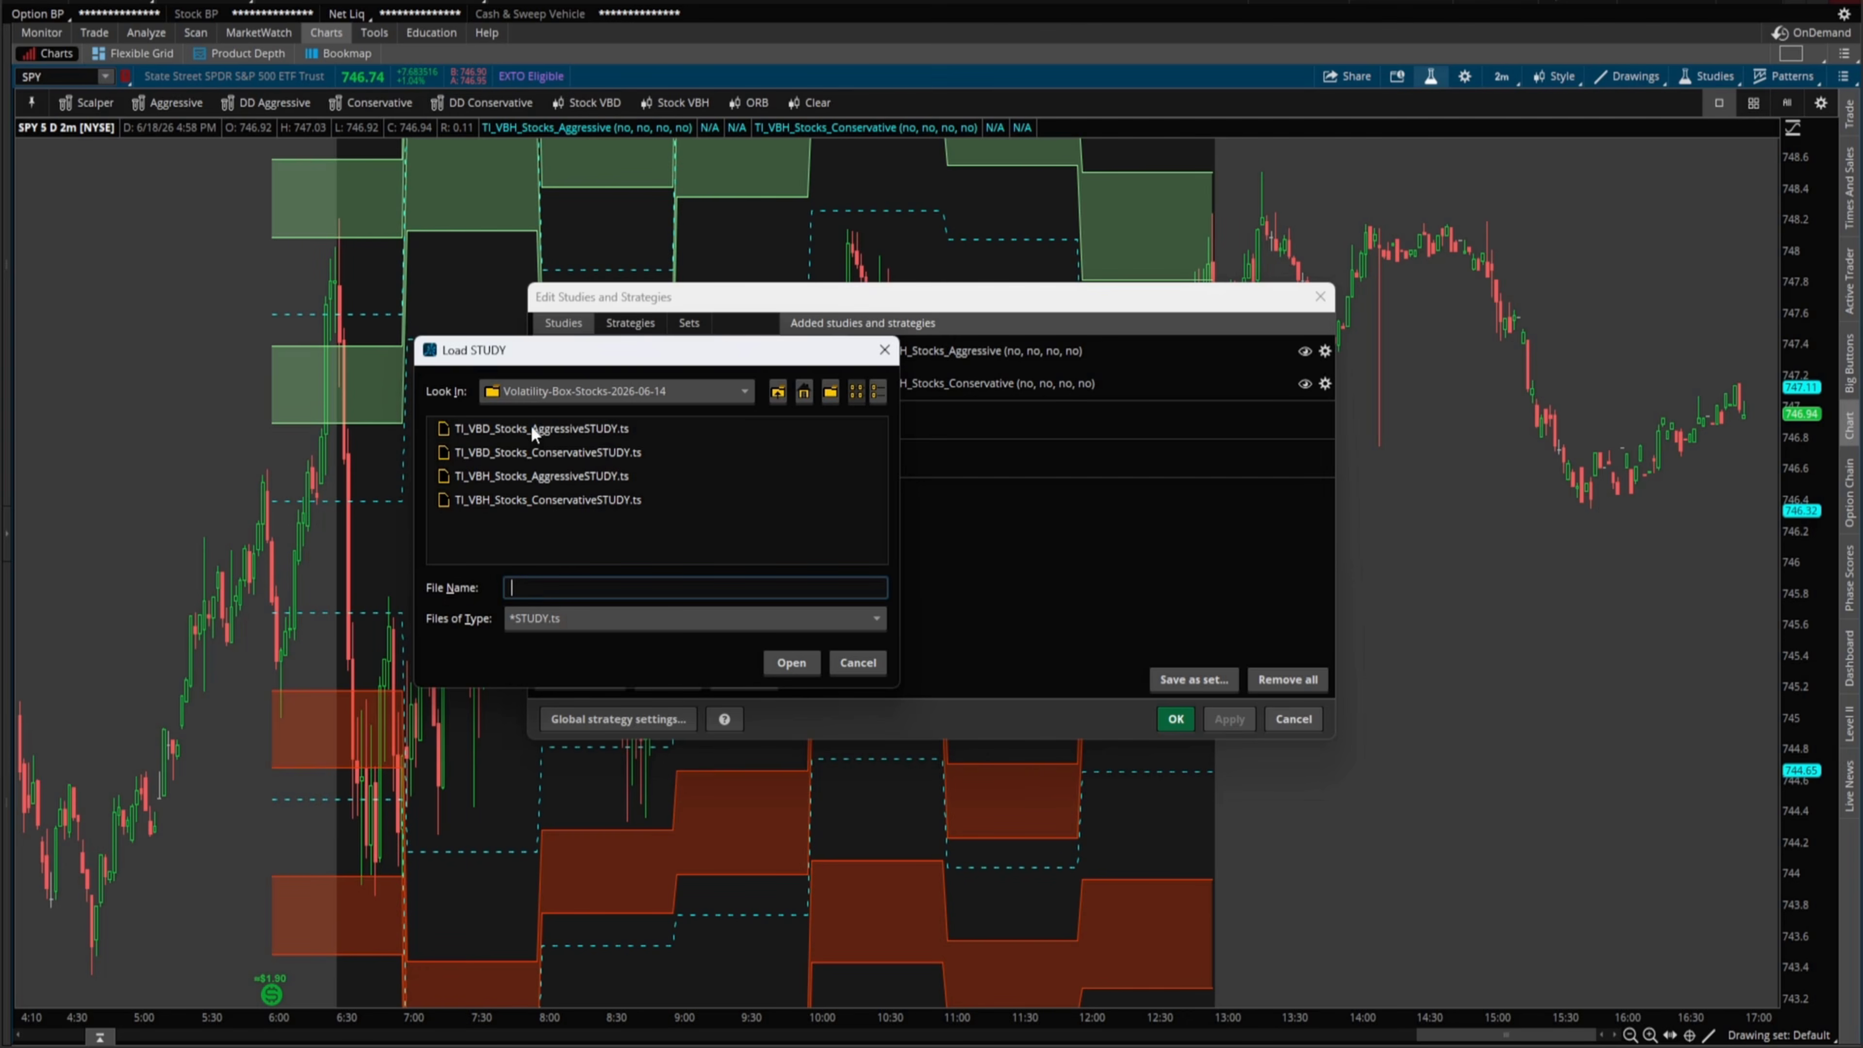
- Try selecting the STUDY.ts files in Load STUDY and mark up the file list
{"action": "left_click", "coordinate": [586, 431]}
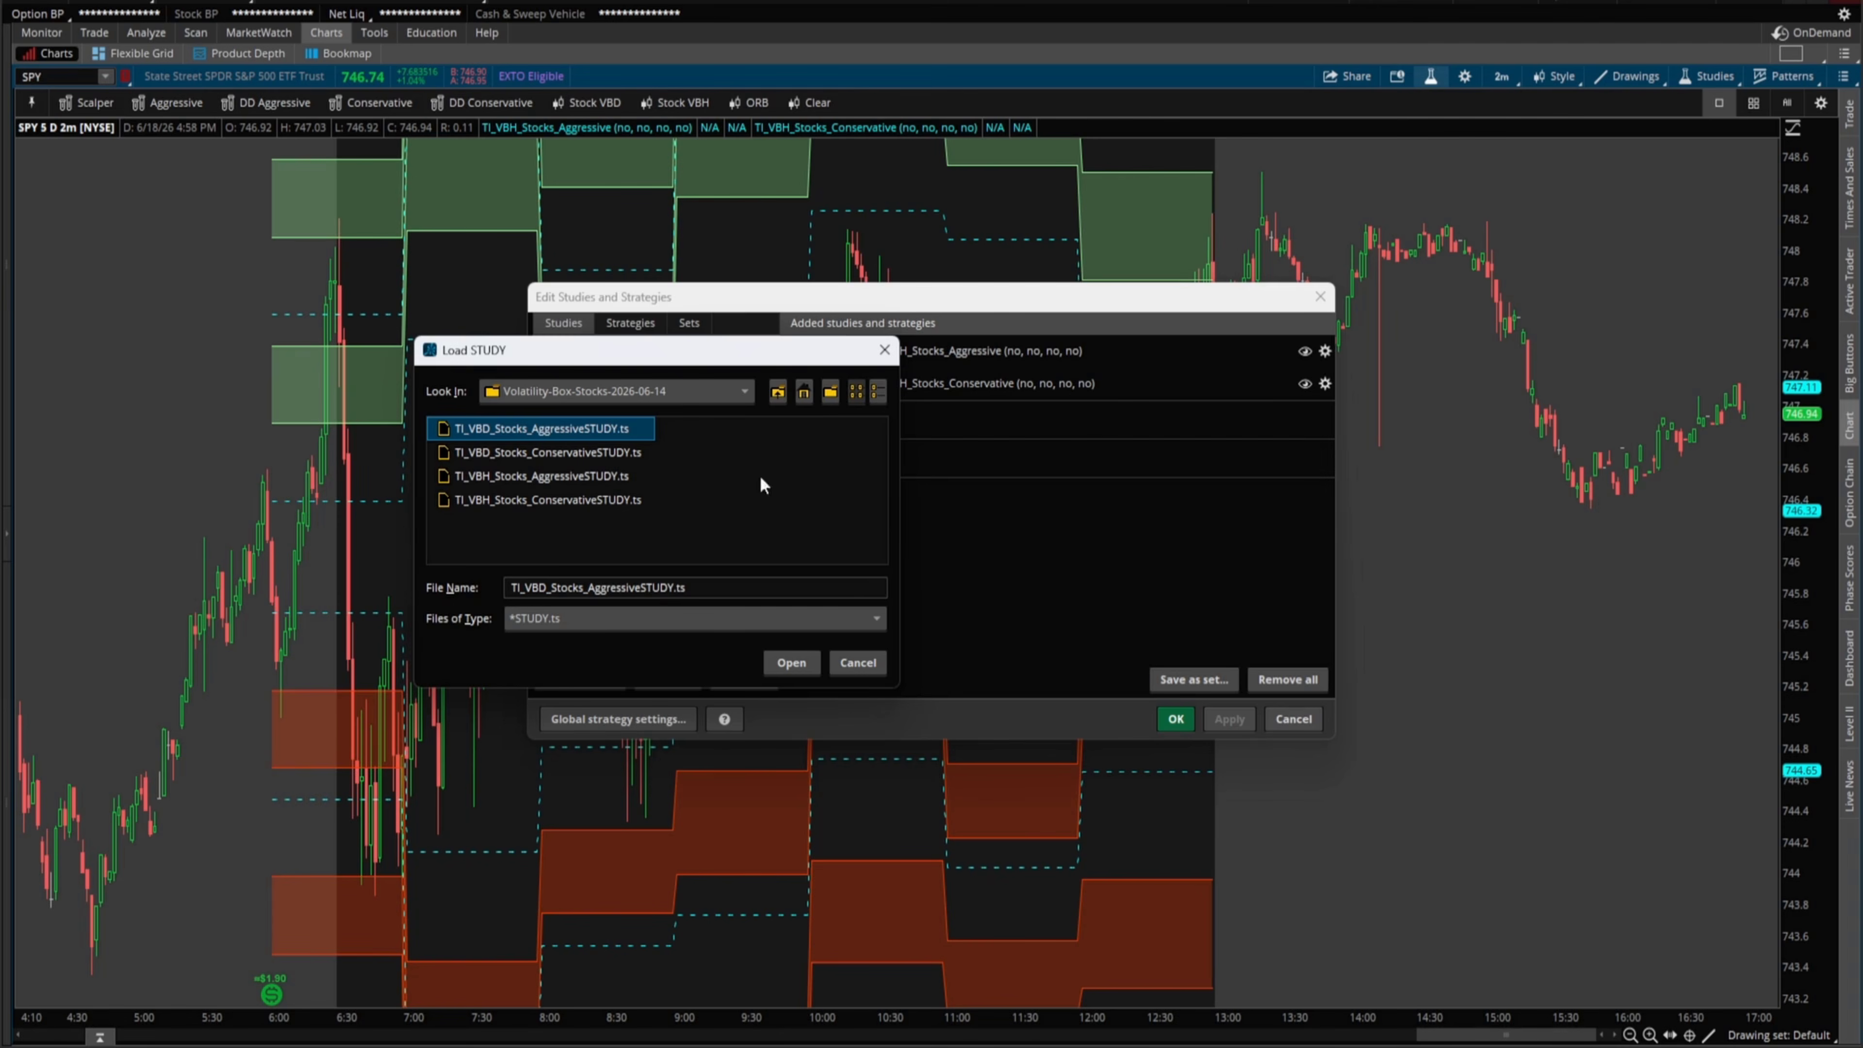
{"action": "left_click", "coordinate": [566, 502], "text": "shift"}
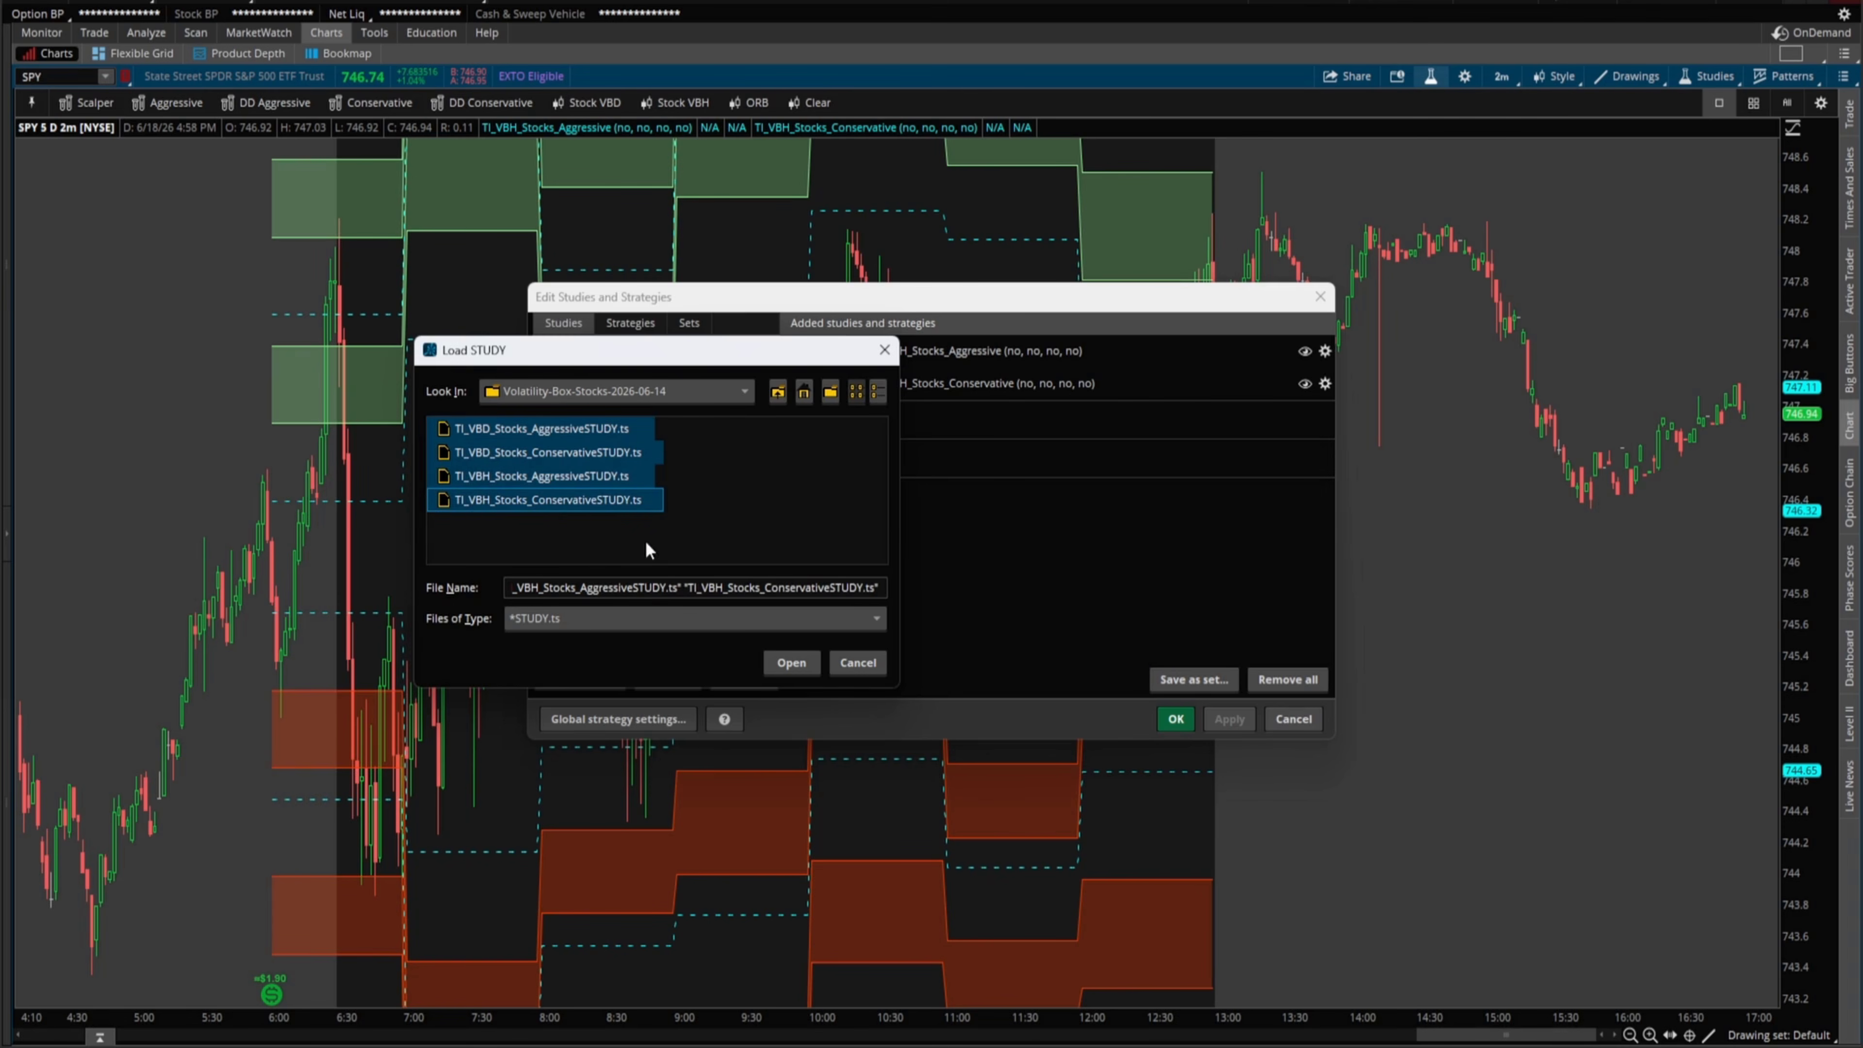
{"action": "left_click", "coordinate": [617, 515]}
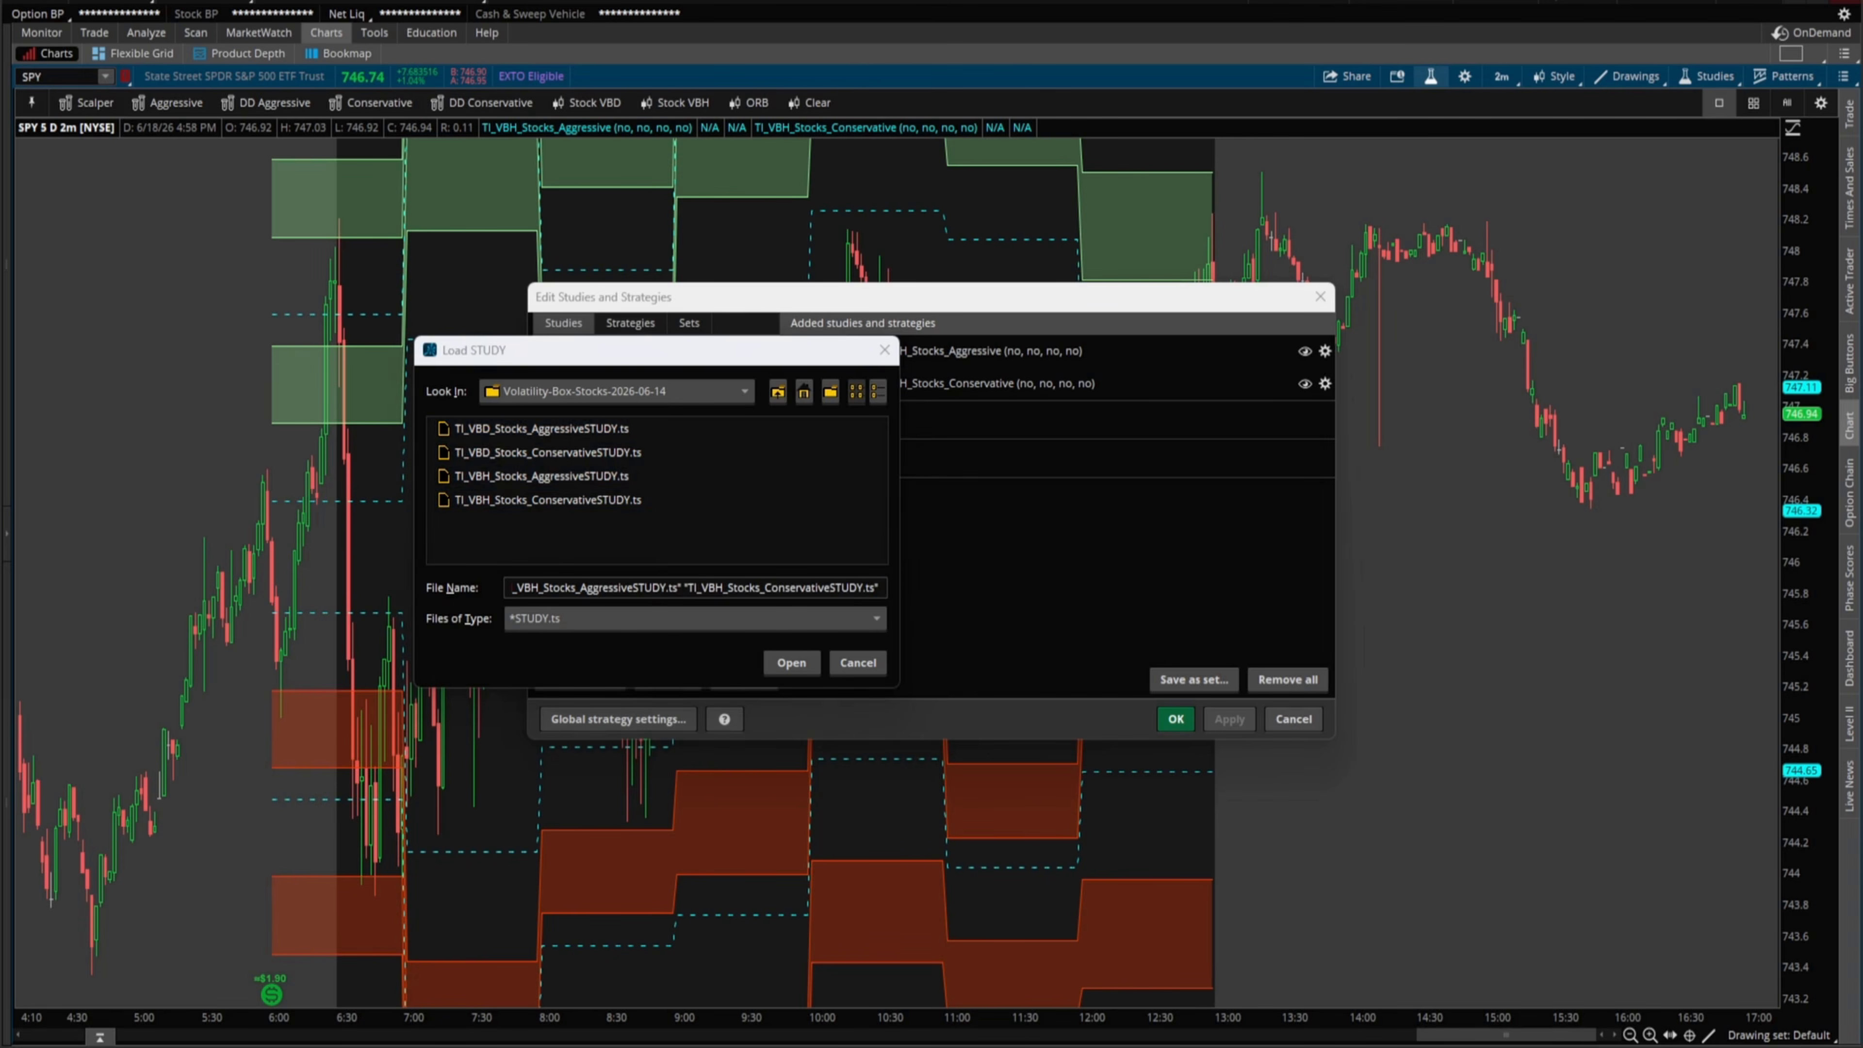
{"action": "left_click_drag", "start_coordinate": [587, 512], "coordinate": [653, 514]}
{"action": "mouse_move", "coordinate": [675, 429]}
{"action": "left_mouse_down"}
{"action": "mouse_move", "coordinate": [693, 443]}
{"action": "mouse_move", "coordinate": [665, 502]}
{"action": "left_mouse_up"}
{"action": "left_click_drag", "start_coordinate": [734, 449], "coordinate": [704, 462]}
{"action": "mouse_move", "coordinate": [708, 449]}
{"action": "left_mouse_down"}
{"action": "mouse_move", "coordinate": [698, 469]}
{"action": "mouse_move", "coordinate": [796, 468]}
{"action": "left_mouse_up"}
{"action": "mouse_move", "coordinate": [787, 443]}
{"action": "left_mouse_down"}
{"action": "mouse_move", "coordinate": [789, 479]}
{"action": "mouse_move", "coordinate": [826, 489]}
{"action": "left_mouse_up"}
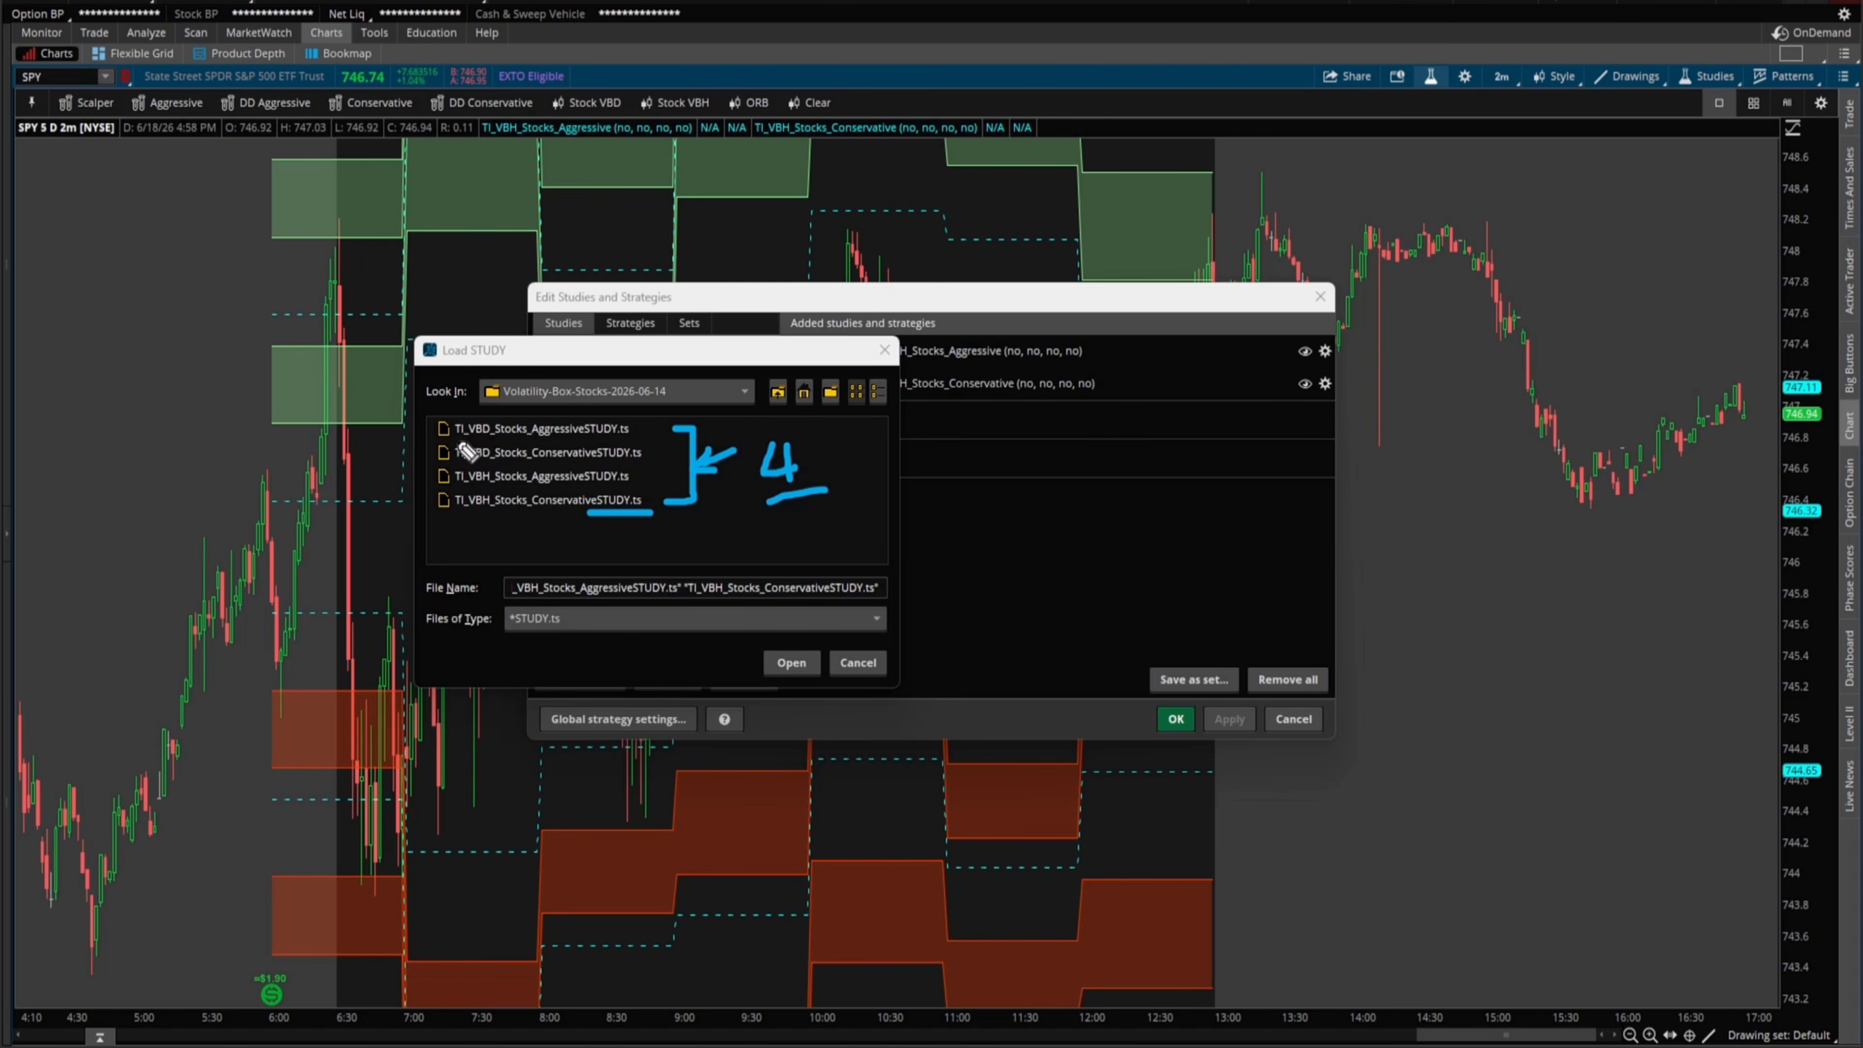
{"action": "left_click_drag", "start_coordinate": [446, 440], "coordinate": [490, 440]}
{"action": "mouse_move", "coordinate": [445, 464]}
{"action": "left_mouse_down"}
{"action": "mouse_move", "coordinate": [595, 442]}
{"action": "mouse_move", "coordinate": [599, 465]}
{"action": "left_mouse_up"}
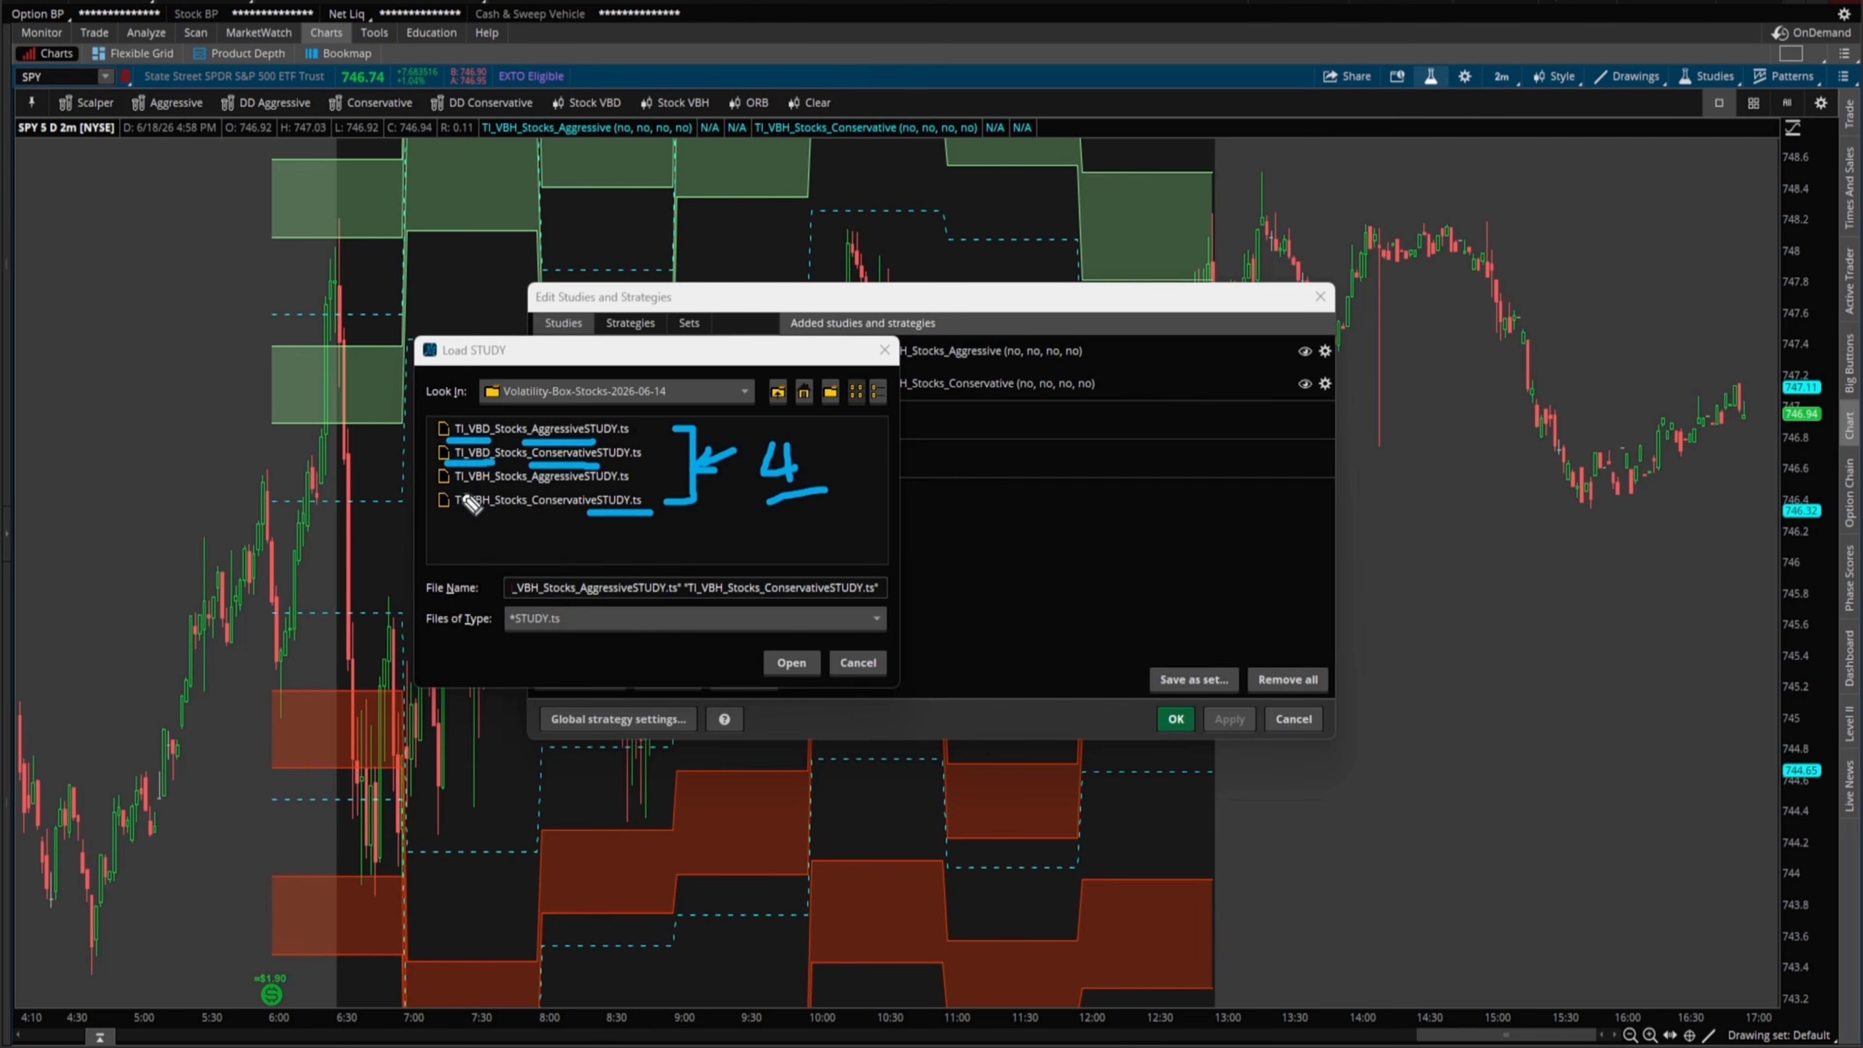
{"action": "mouse_move", "coordinate": [449, 487]}
{"action": "left_mouse_down"}
{"action": "mouse_move", "coordinate": [499, 487]}
{"action": "mouse_move", "coordinate": [493, 514]}
{"action": "mouse_move", "coordinate": [568, 488]}
{"action": "mouse_move", "coordinate": [570, 511]}
{"action": "left_mouse_up"}
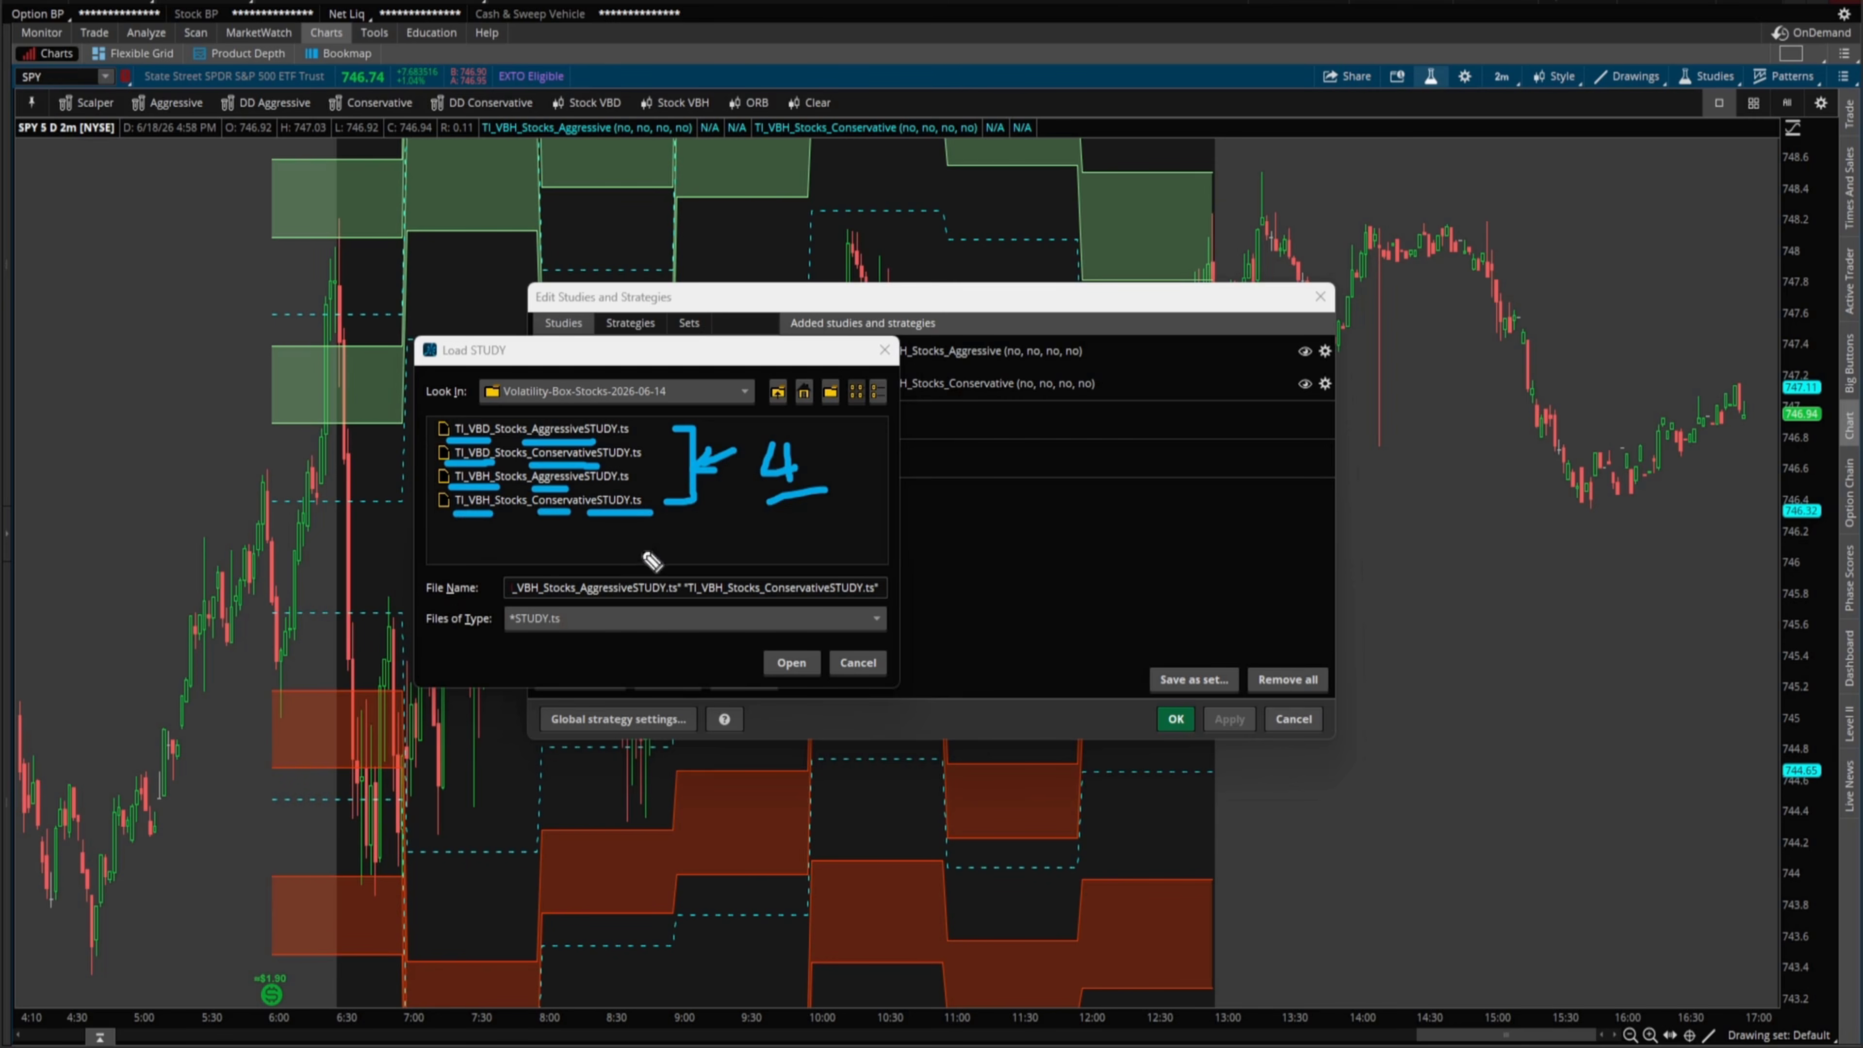
{"action": "key", "text": "Escape"}
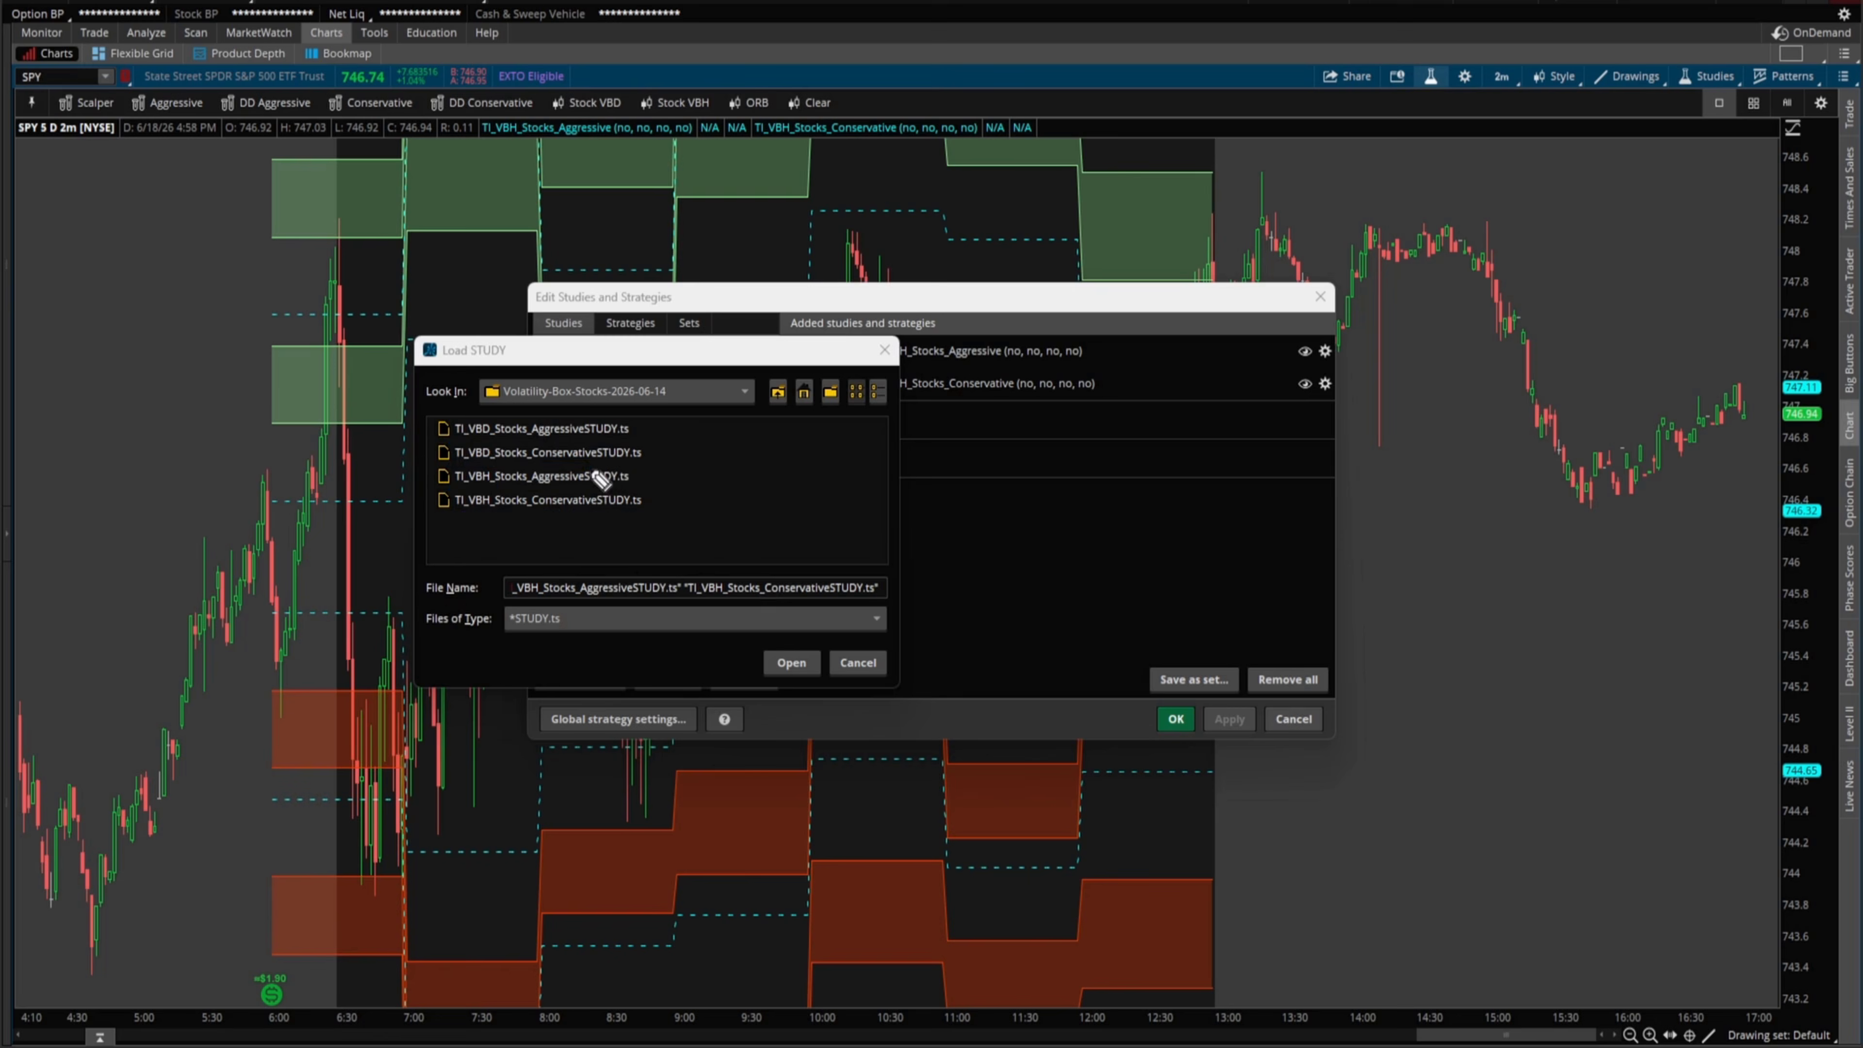
- Select all four STUDY.ts files with Ctrl+A and open them
{"action": "left_click", "coordinate": [579, 452]}
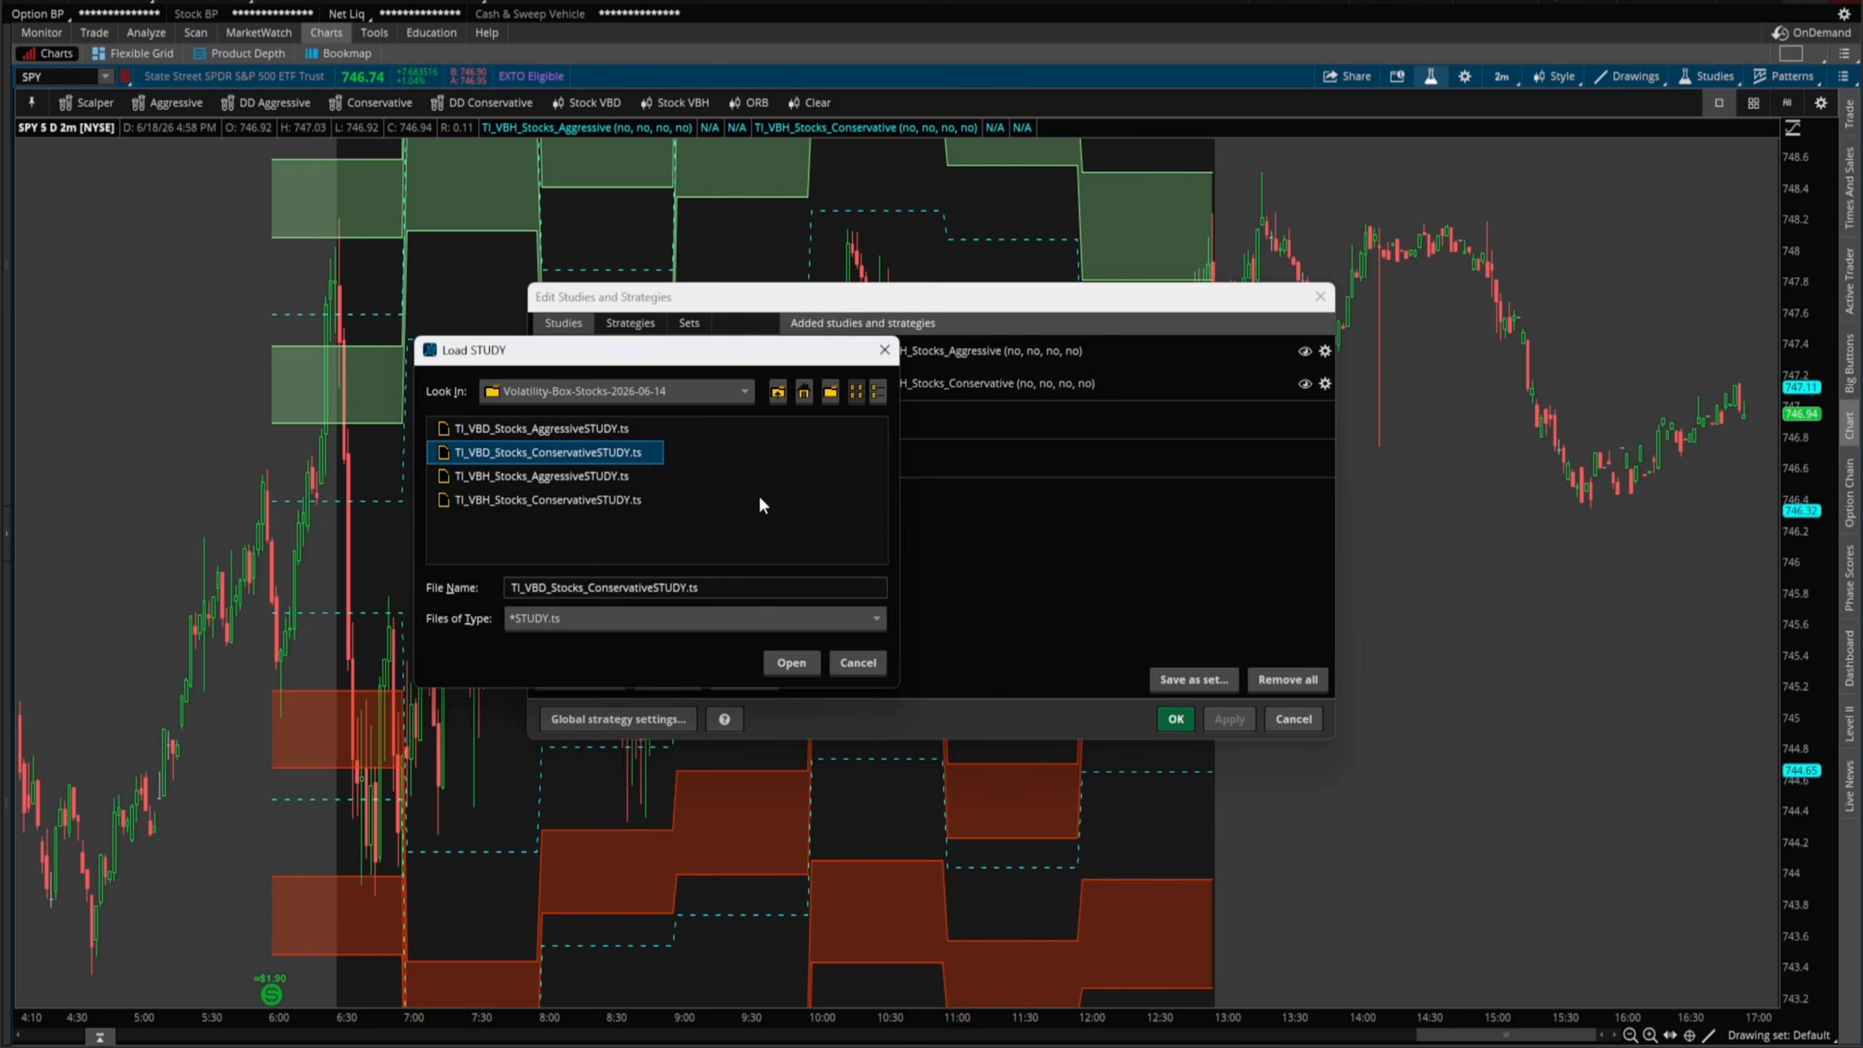
{"action": "key", "text": "ctrl+a"}
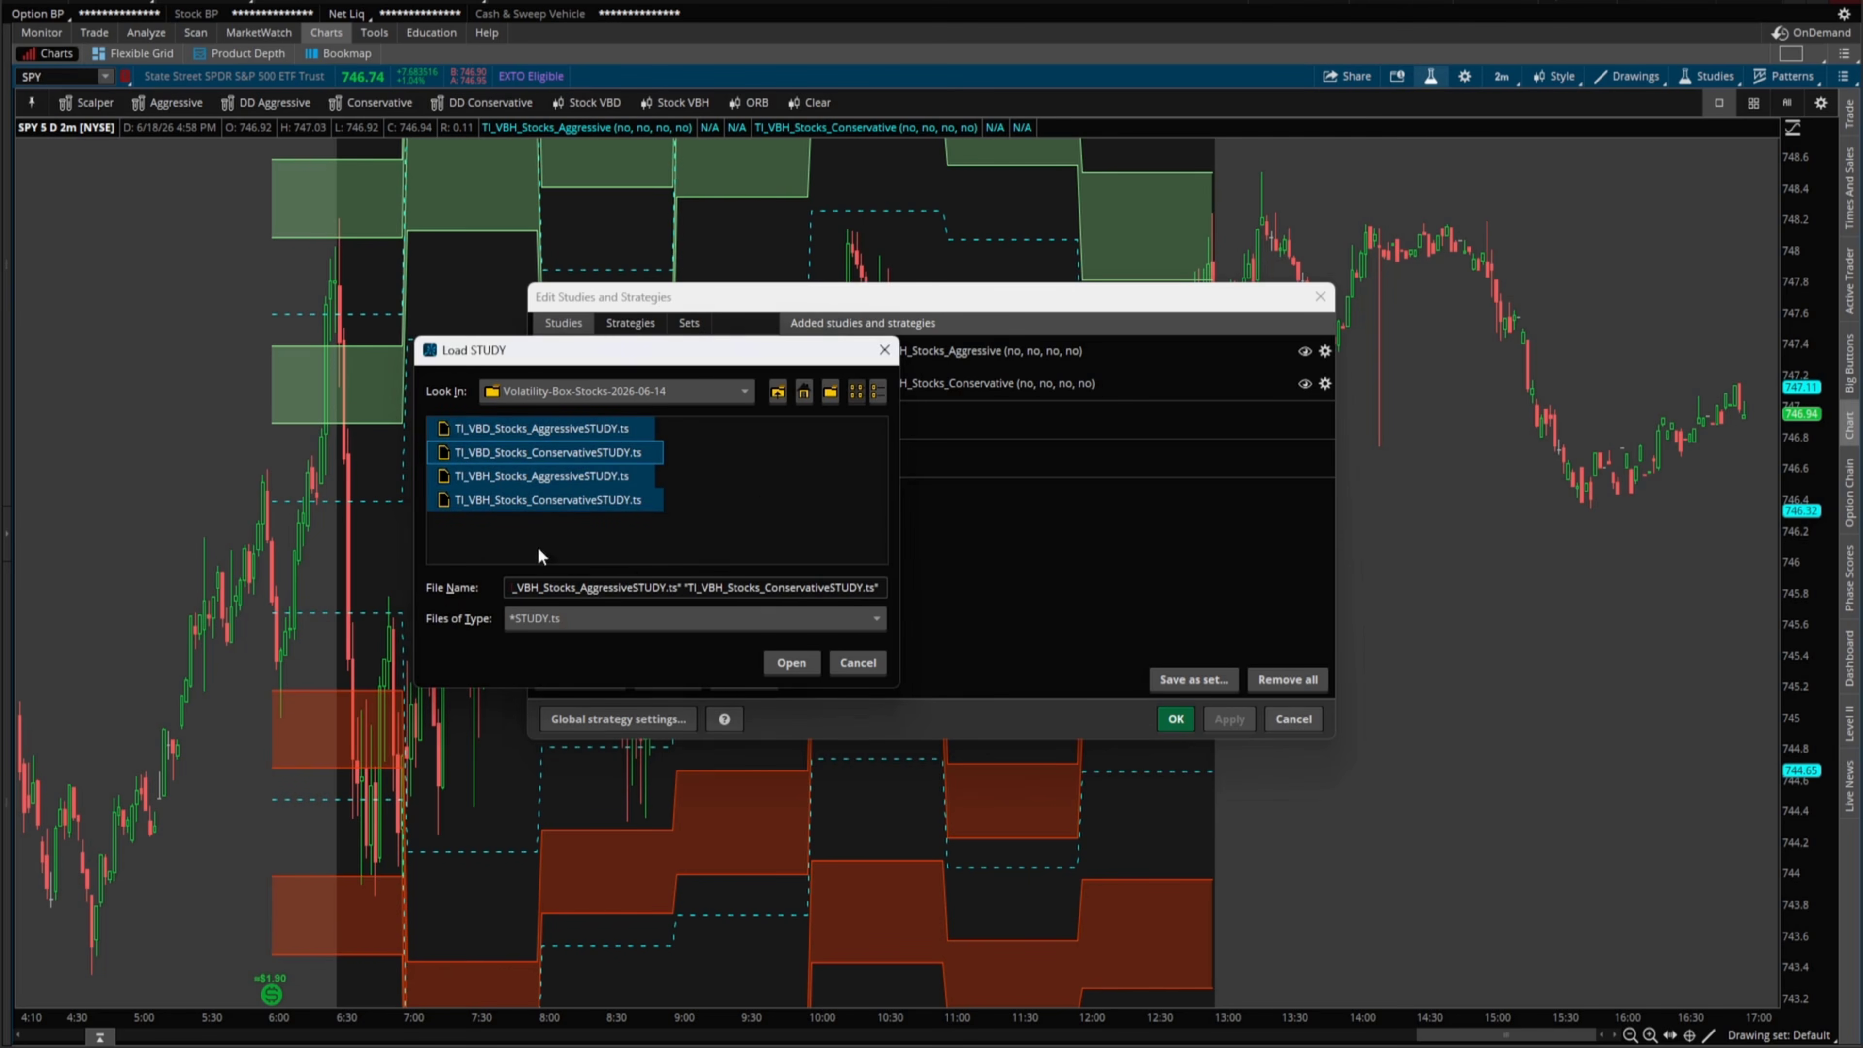
{"action": "left_click", "coordinate": [790, 666]}
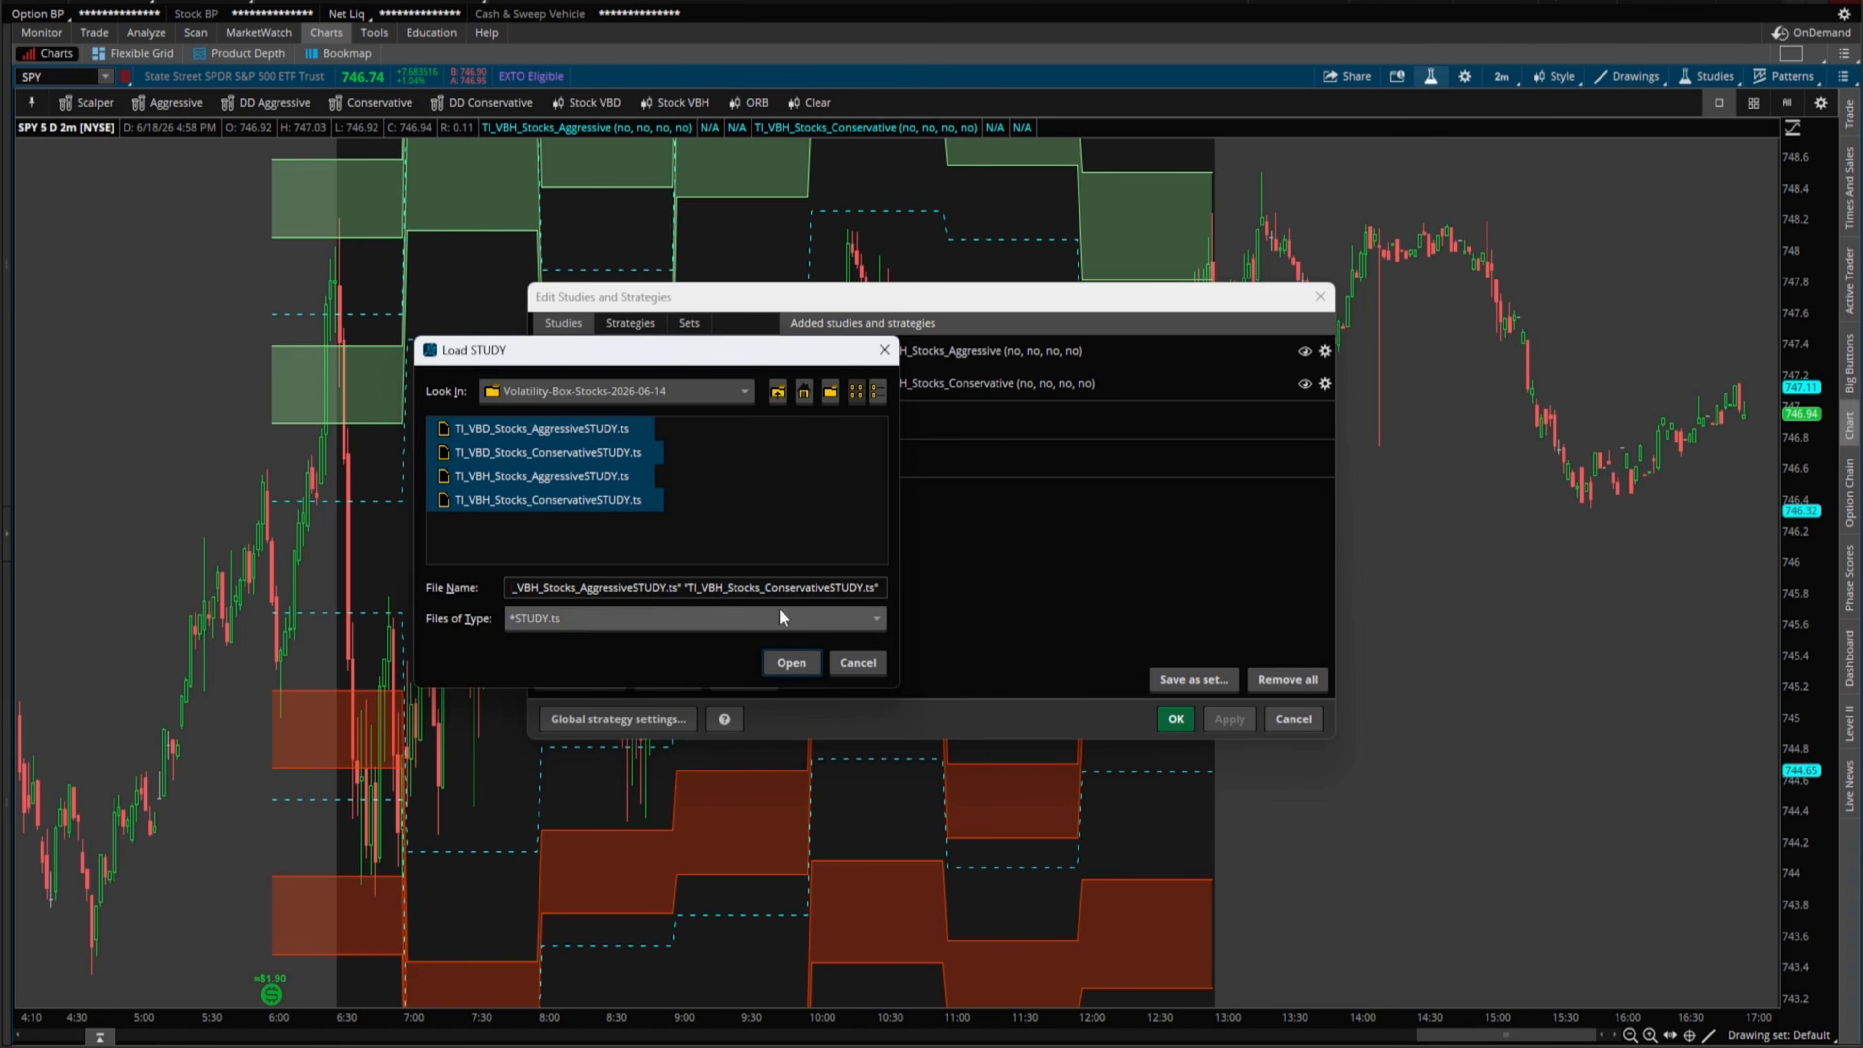
- Import the four files, confirming Yes to replace each existing TI_VBD and TI_VBH study
{"action": "left_click", "coordinate": [791, 663]}
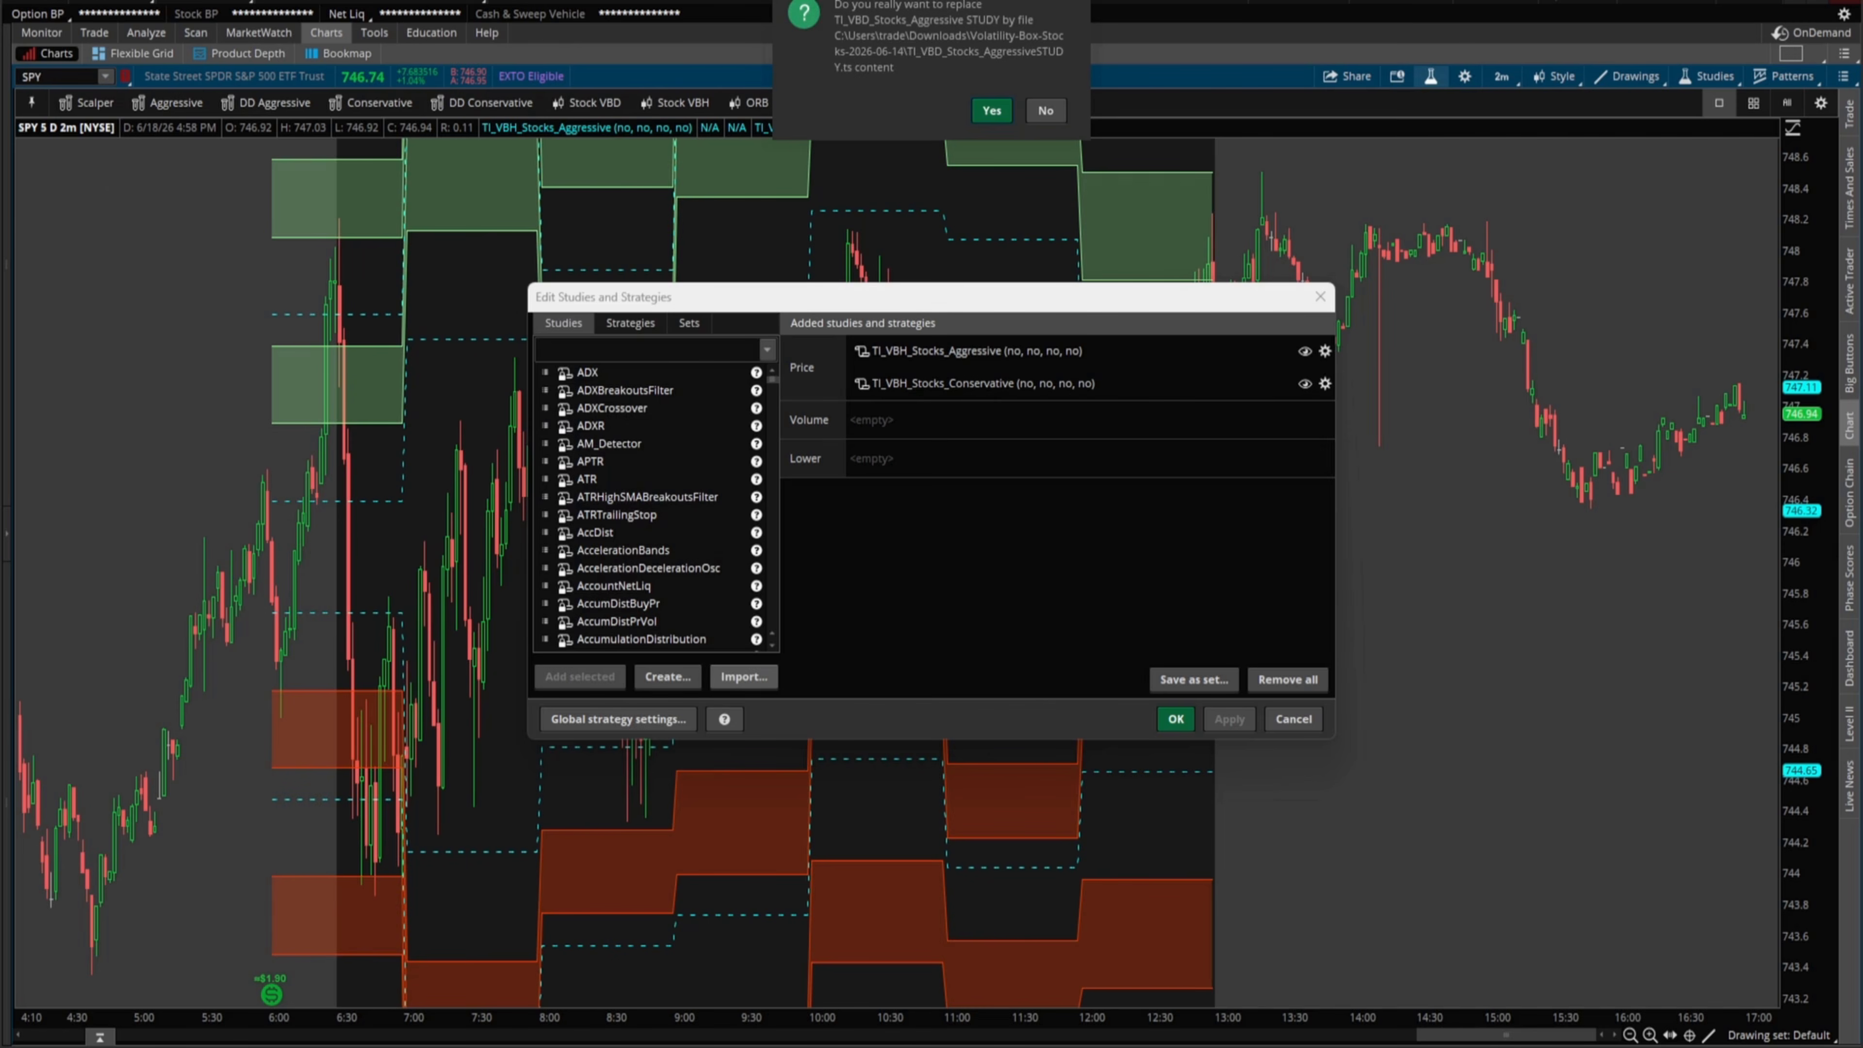
{"action": "key", "text": "ctrl+shift+3"}
{"action": "left_click_drag", "start_coordinate": [730, 200], "coordinate": [885, 79]}
{"action": "mouse_move", "coordinate": [851, 86]}
{"action": "left_mouse_down"}
{"action": "mouse_move", "coordinate": [880, 77]}
{"action": "mouse_move", "coordinate": [877, 110]}
{"action": "left_mouse_up"}
{"action": "key", "text": "ctrl+shift+7"}
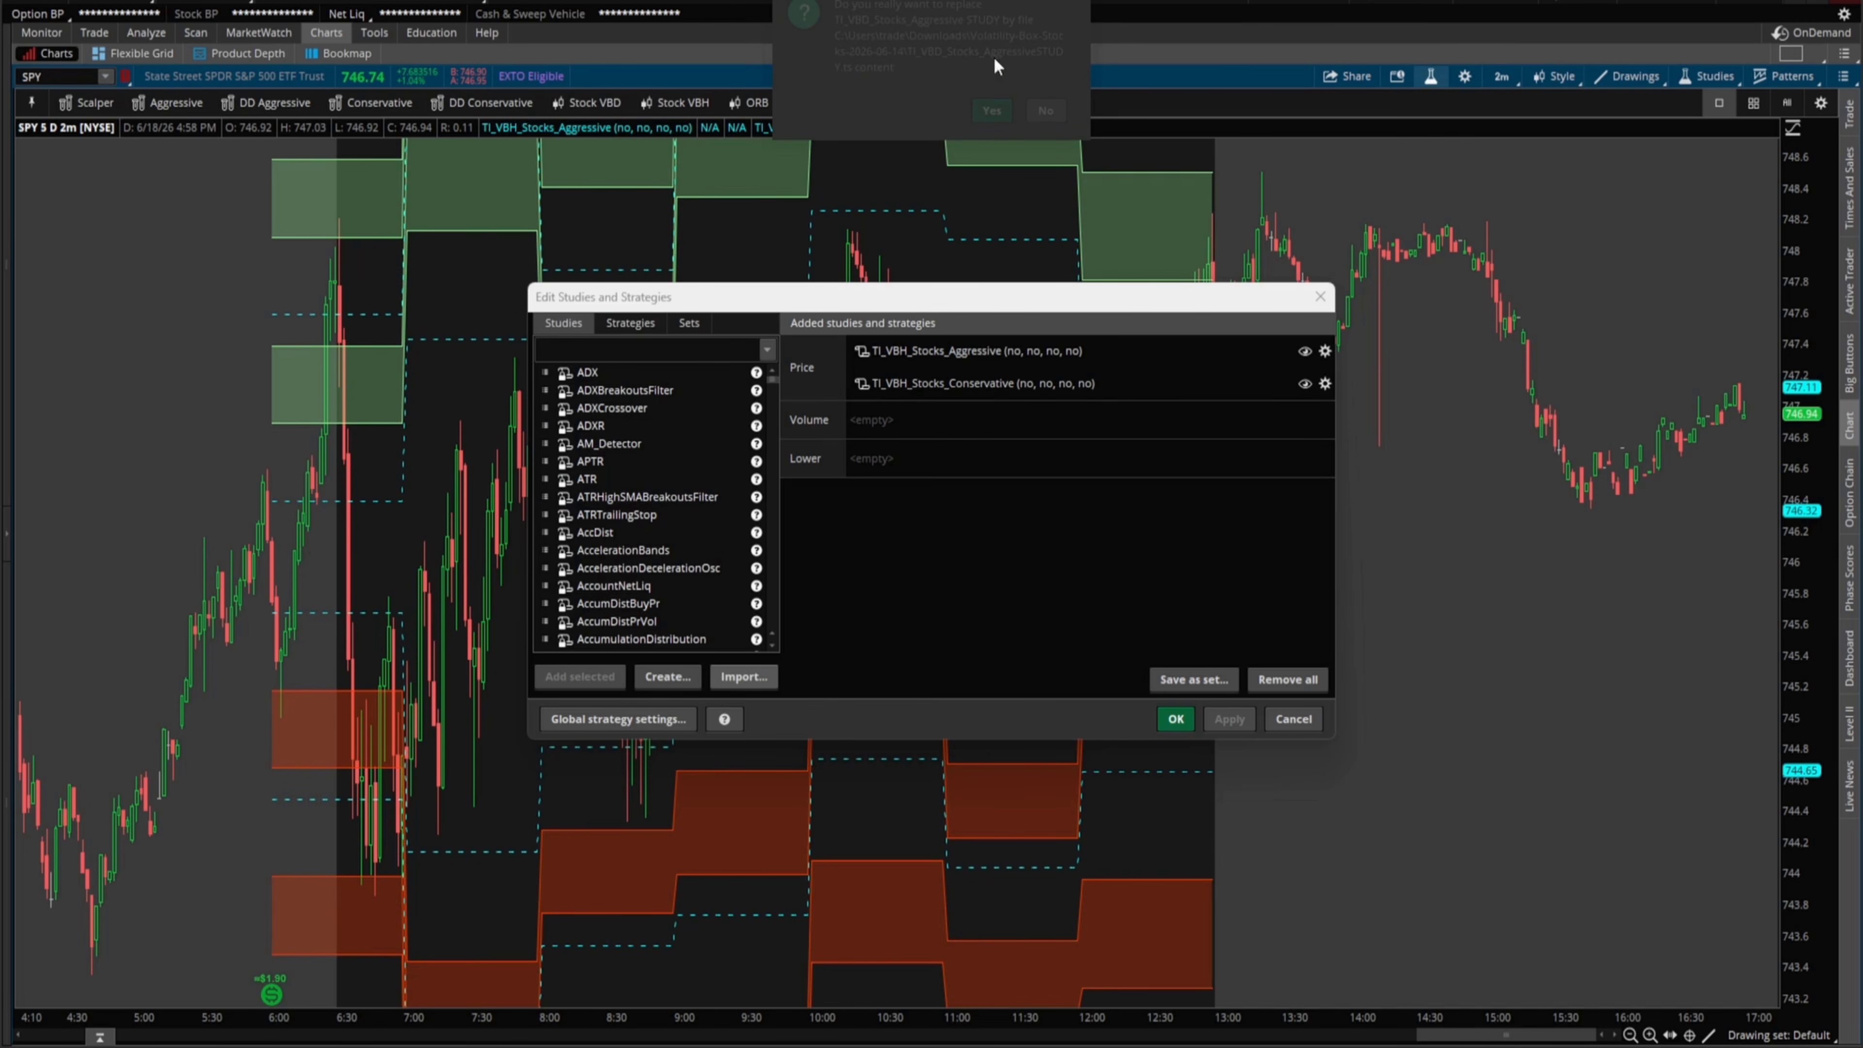
{"action": "left_click", "coordinate": [986, 115]}
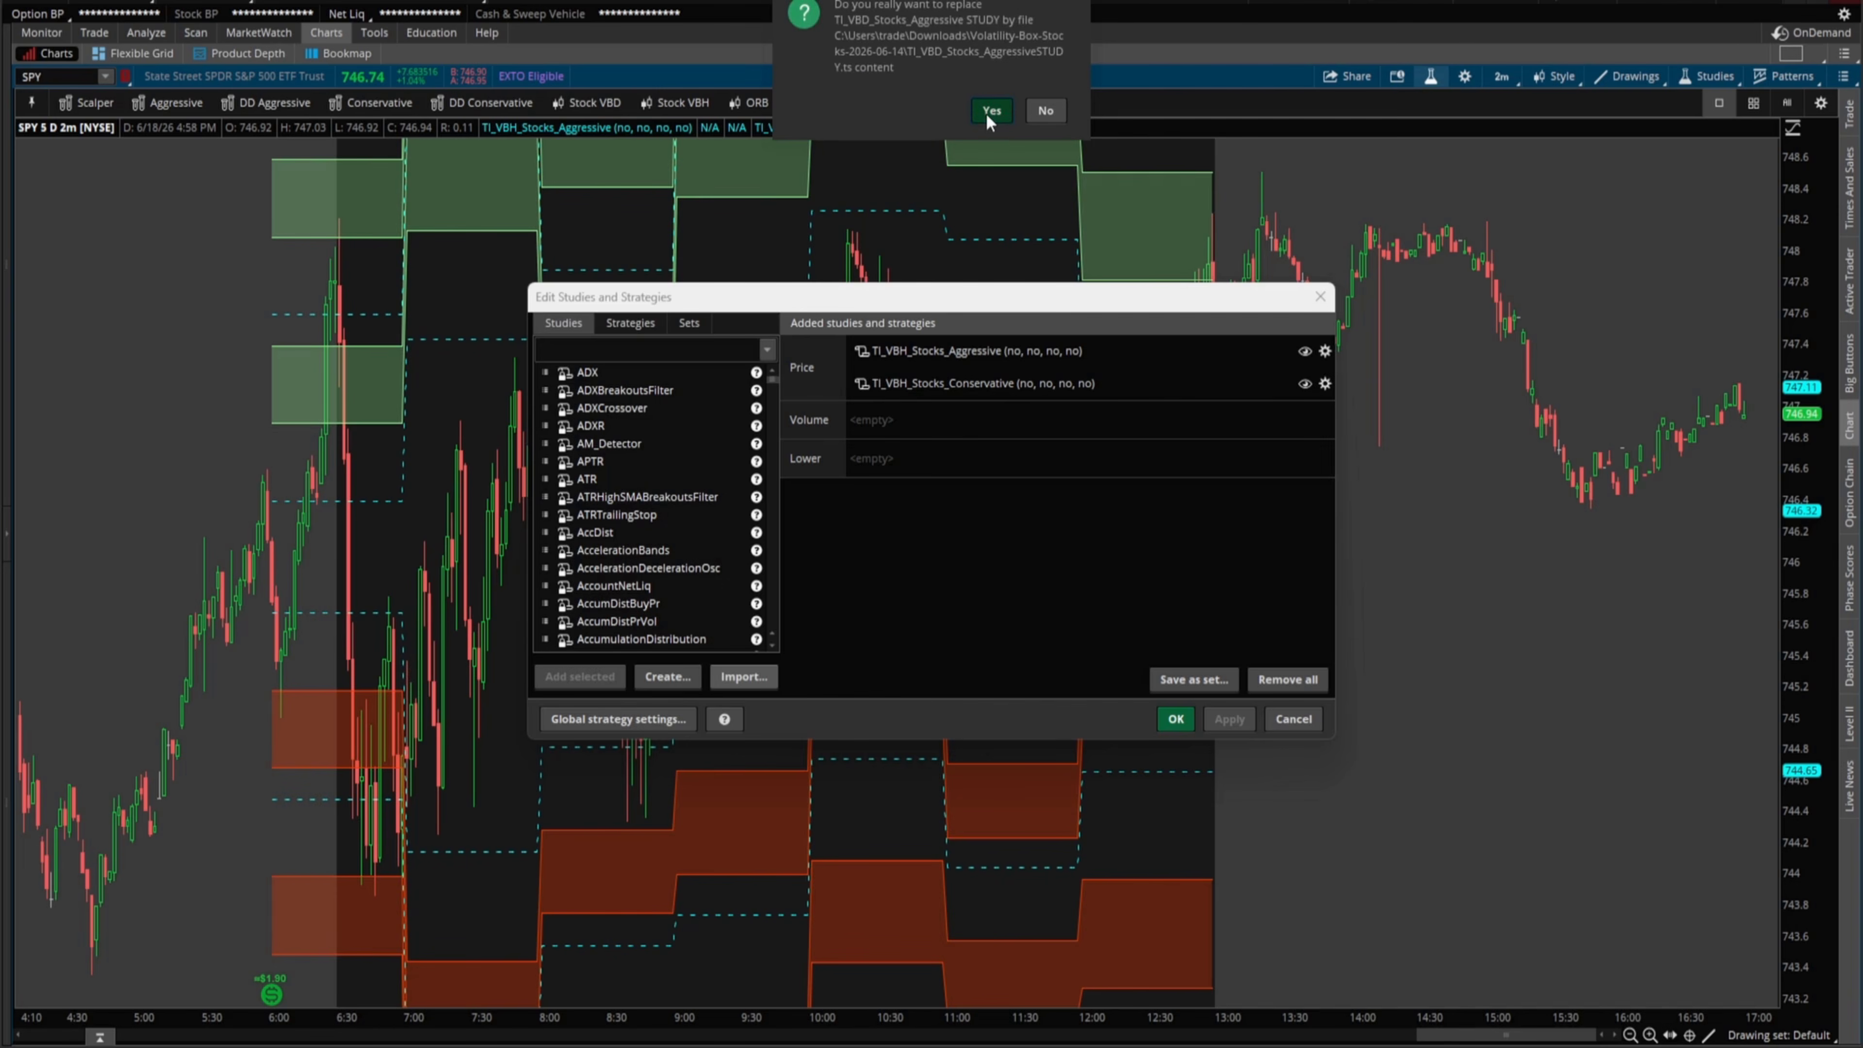
{"action": "left_click", "coordinate": [990, 111]}
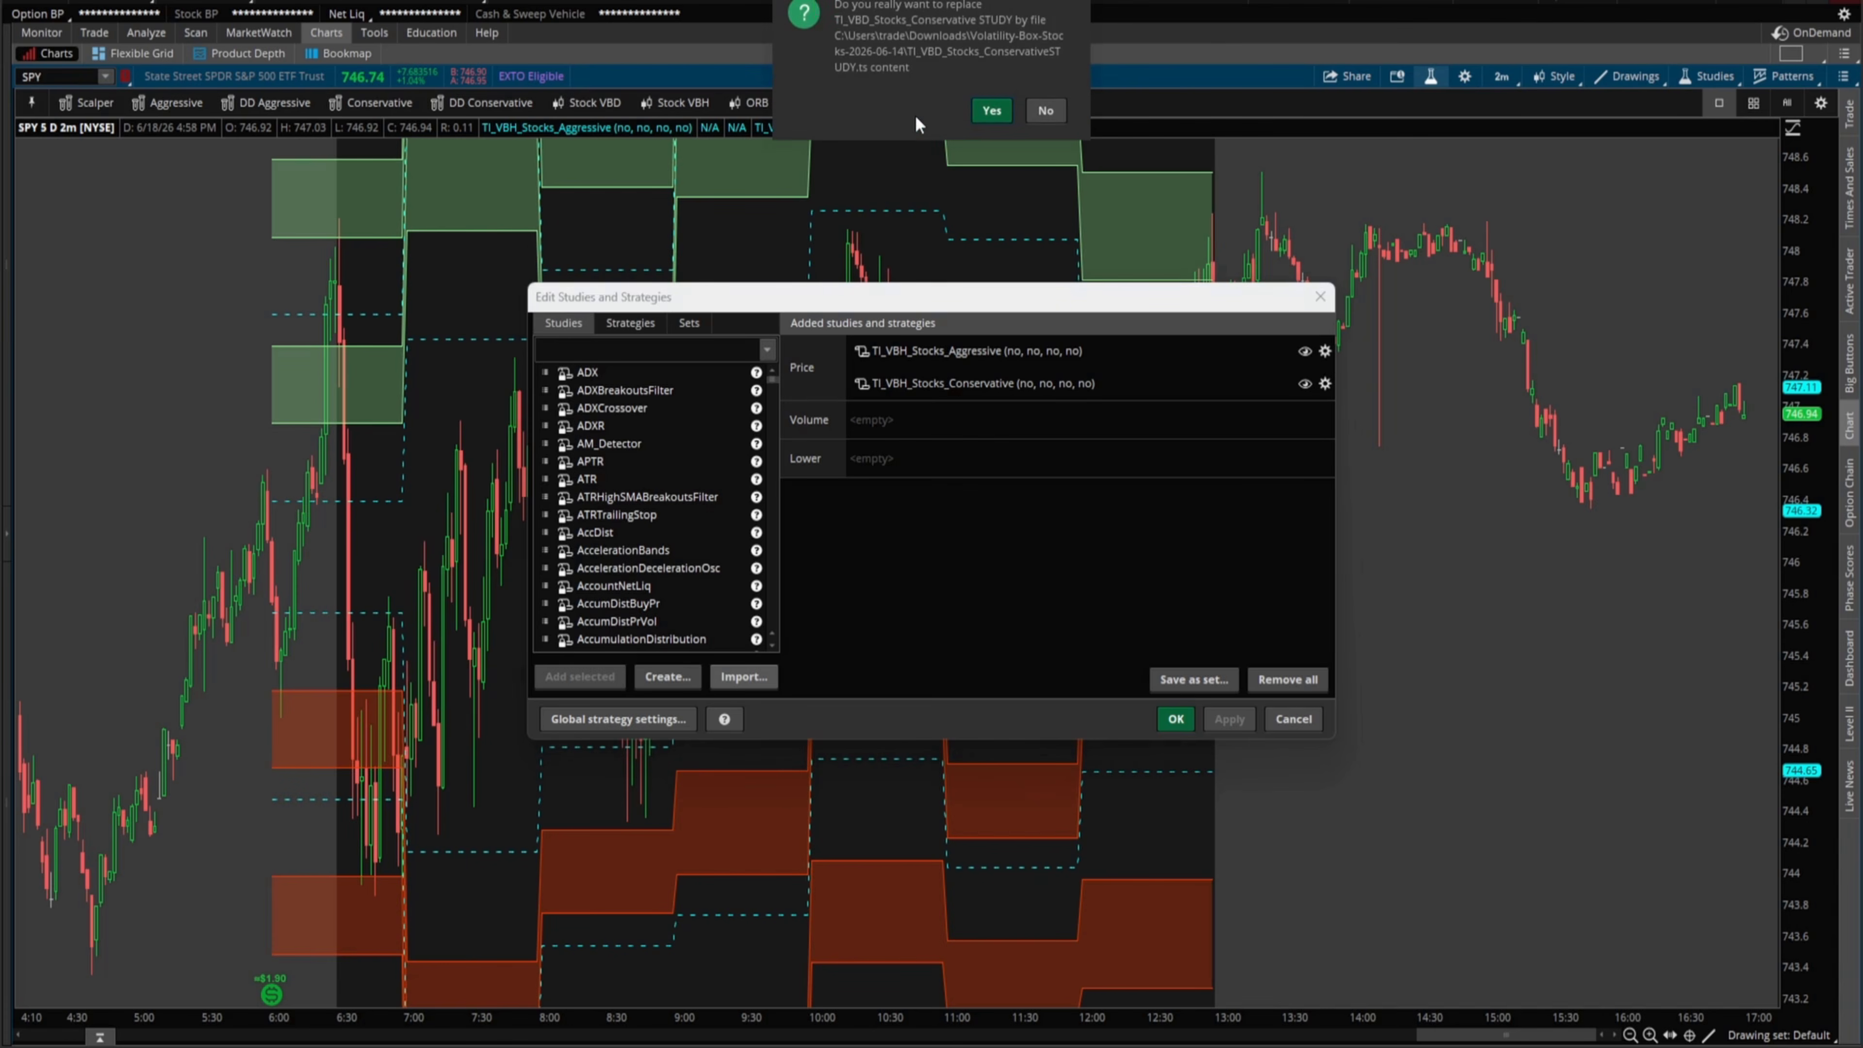
{"action": "left_click", "coordinate": [990, 112]}
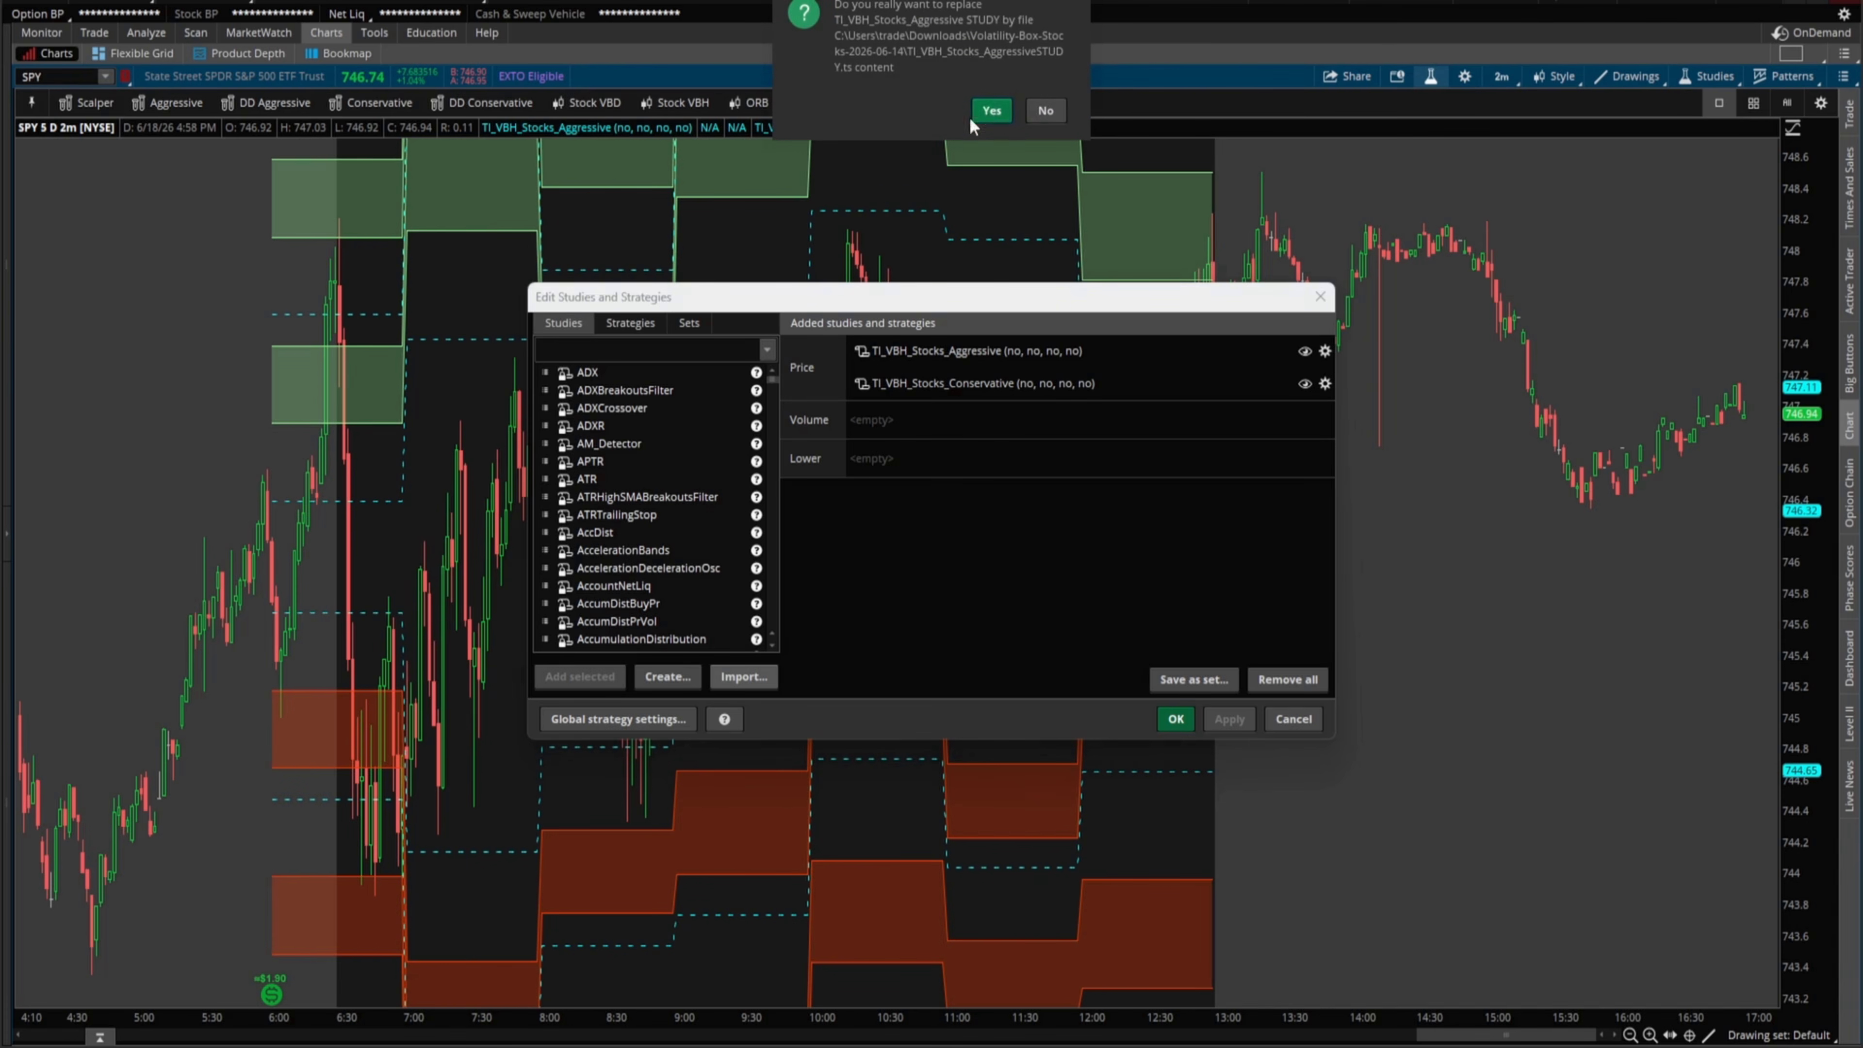
{"action": "left_click", "coordinate": [987, 112]}
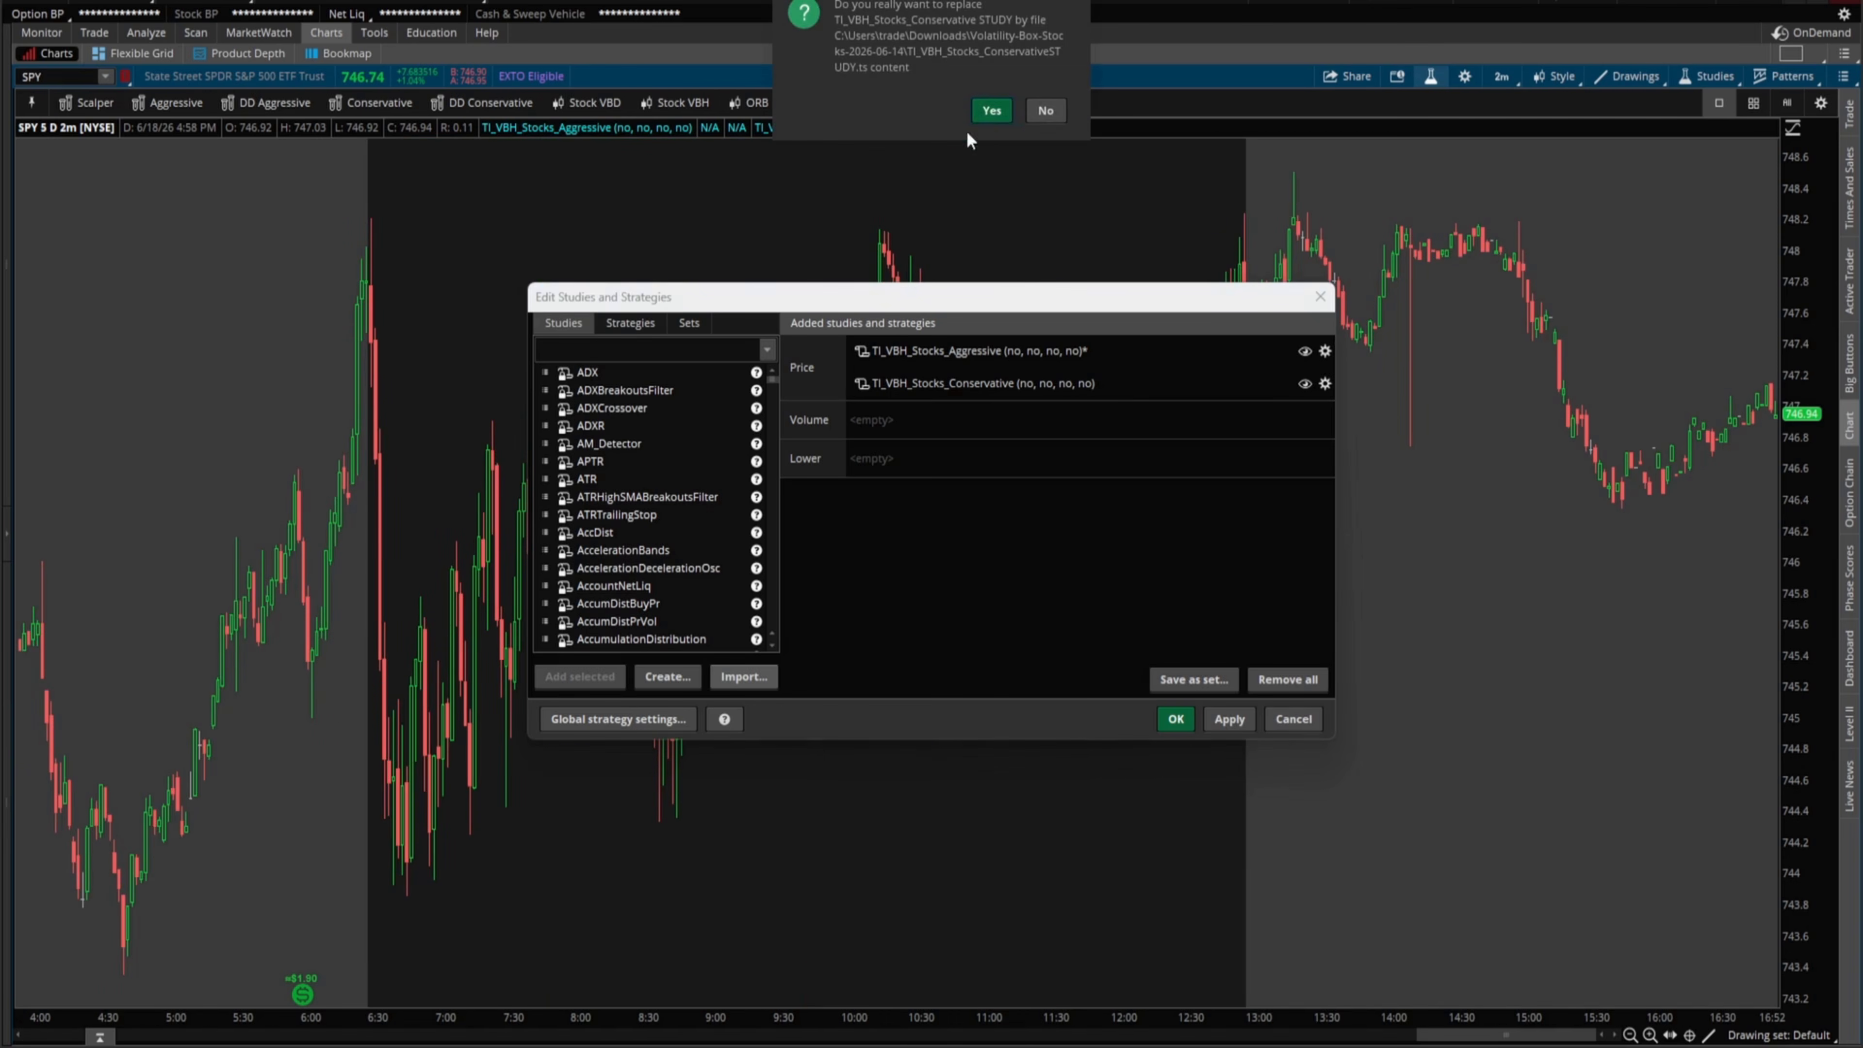
{"action": "left_click", "coordinate": [994, 113]}
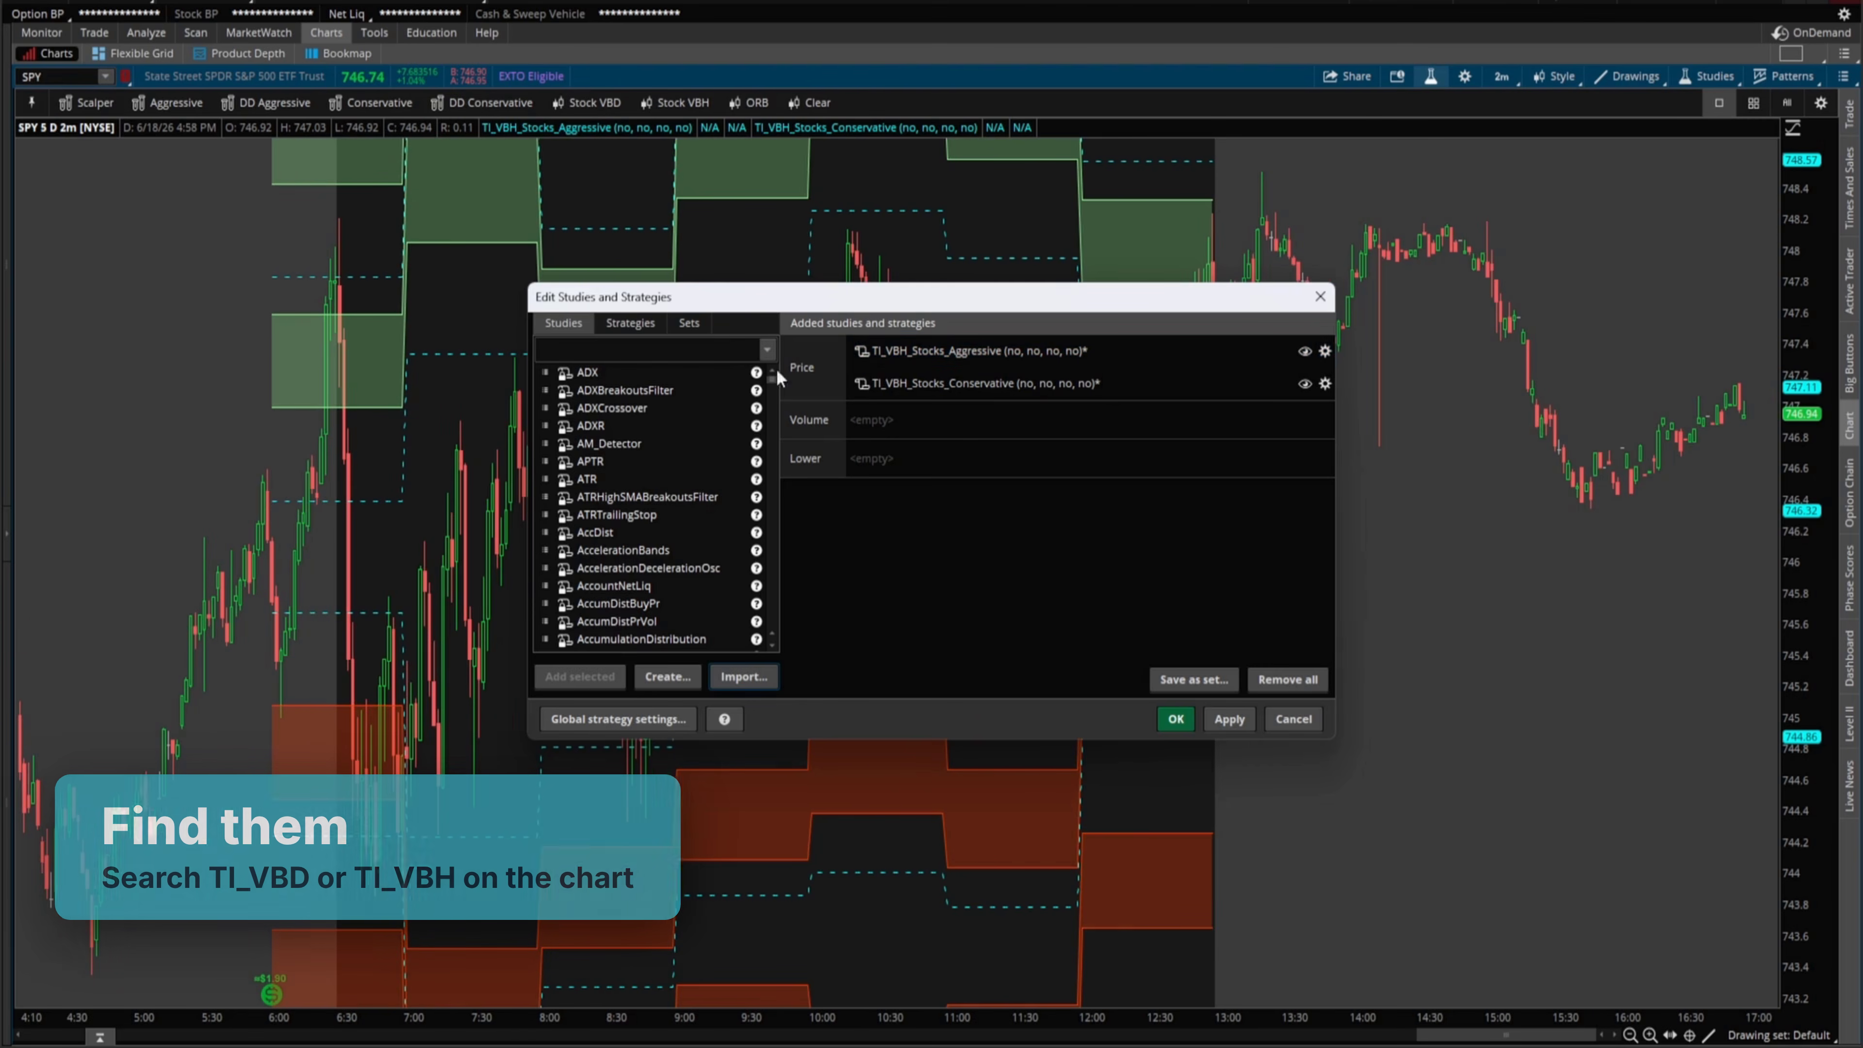
- Search the studies list for TI_VBH, then change the search to TI_VBD
{"action": "left_click", "coordinate": [713, 356]}
{"action": "type", "text": "TI_VBH"}
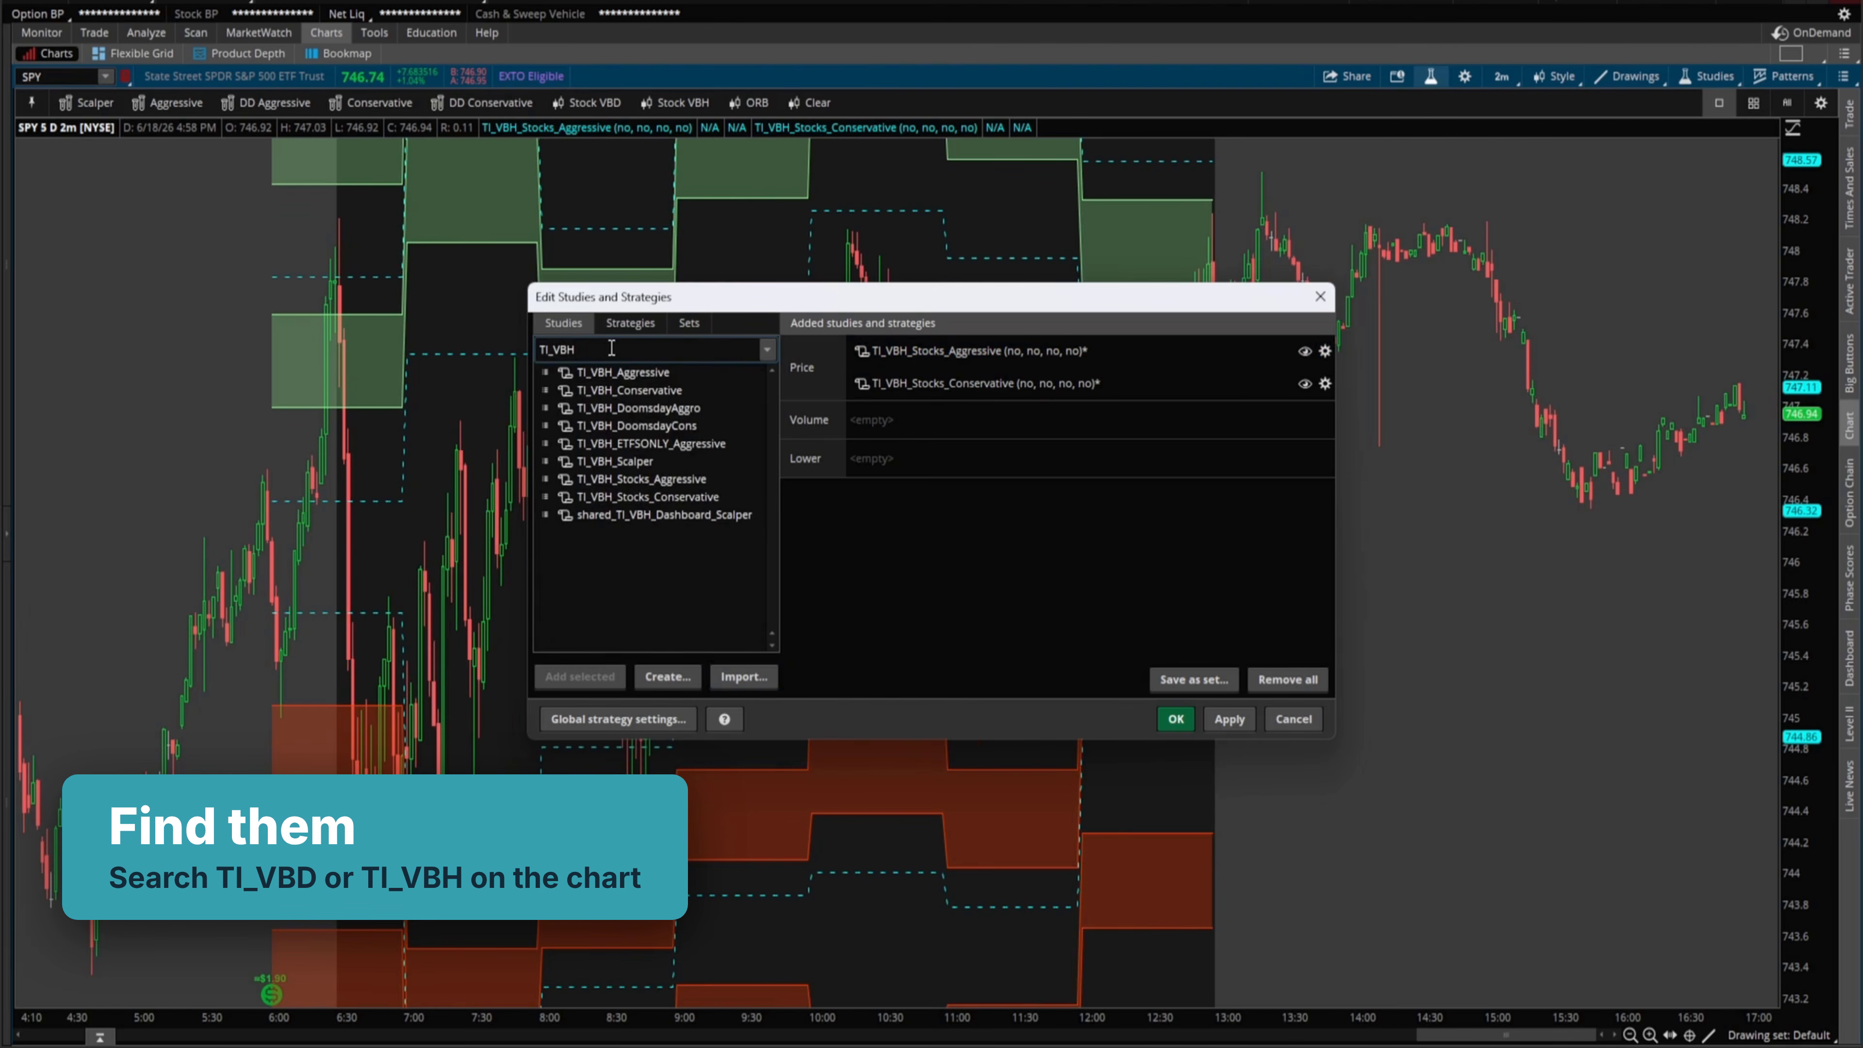
{"action": "key", "text": "BackSpace"}
{"action": "type", "text": "D"}
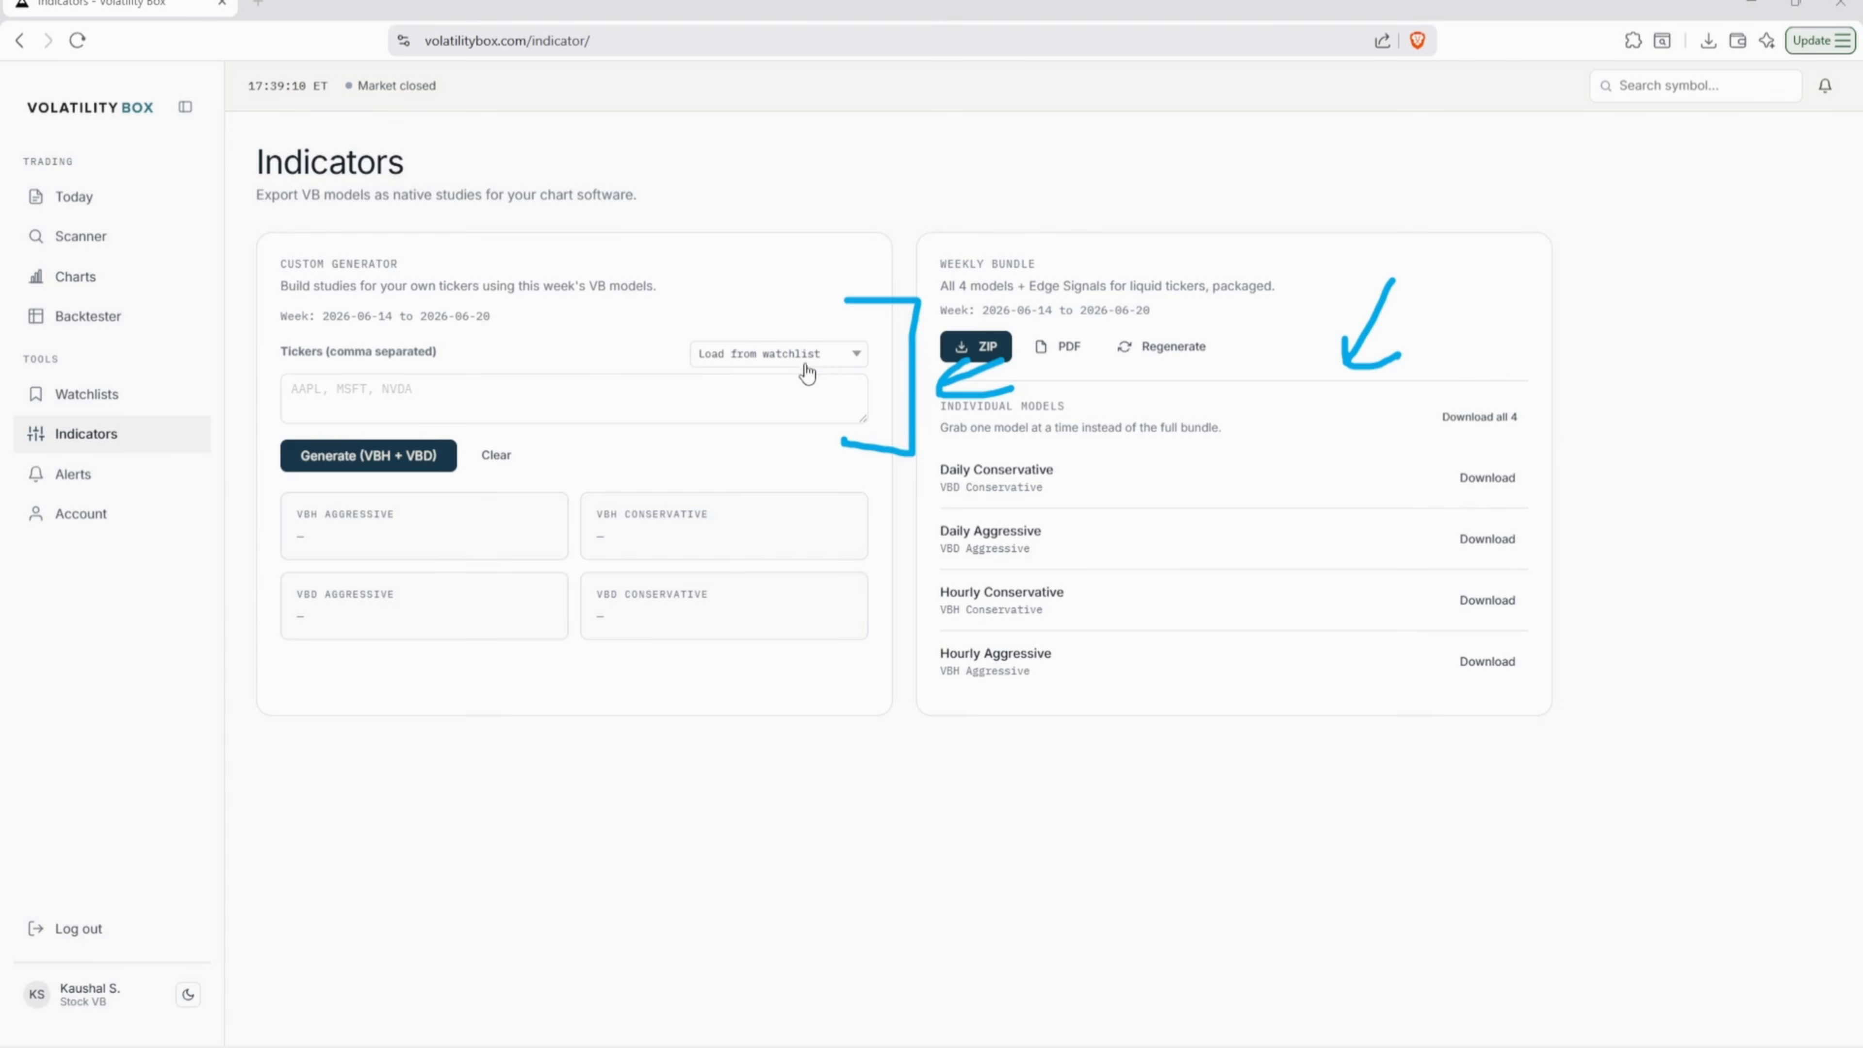
- Load AAPL, MSFT and TTWO from the favorites watchlist and generate the VBH + VBD studies
{"action": "left_click", "coordinate": [807, 356]}
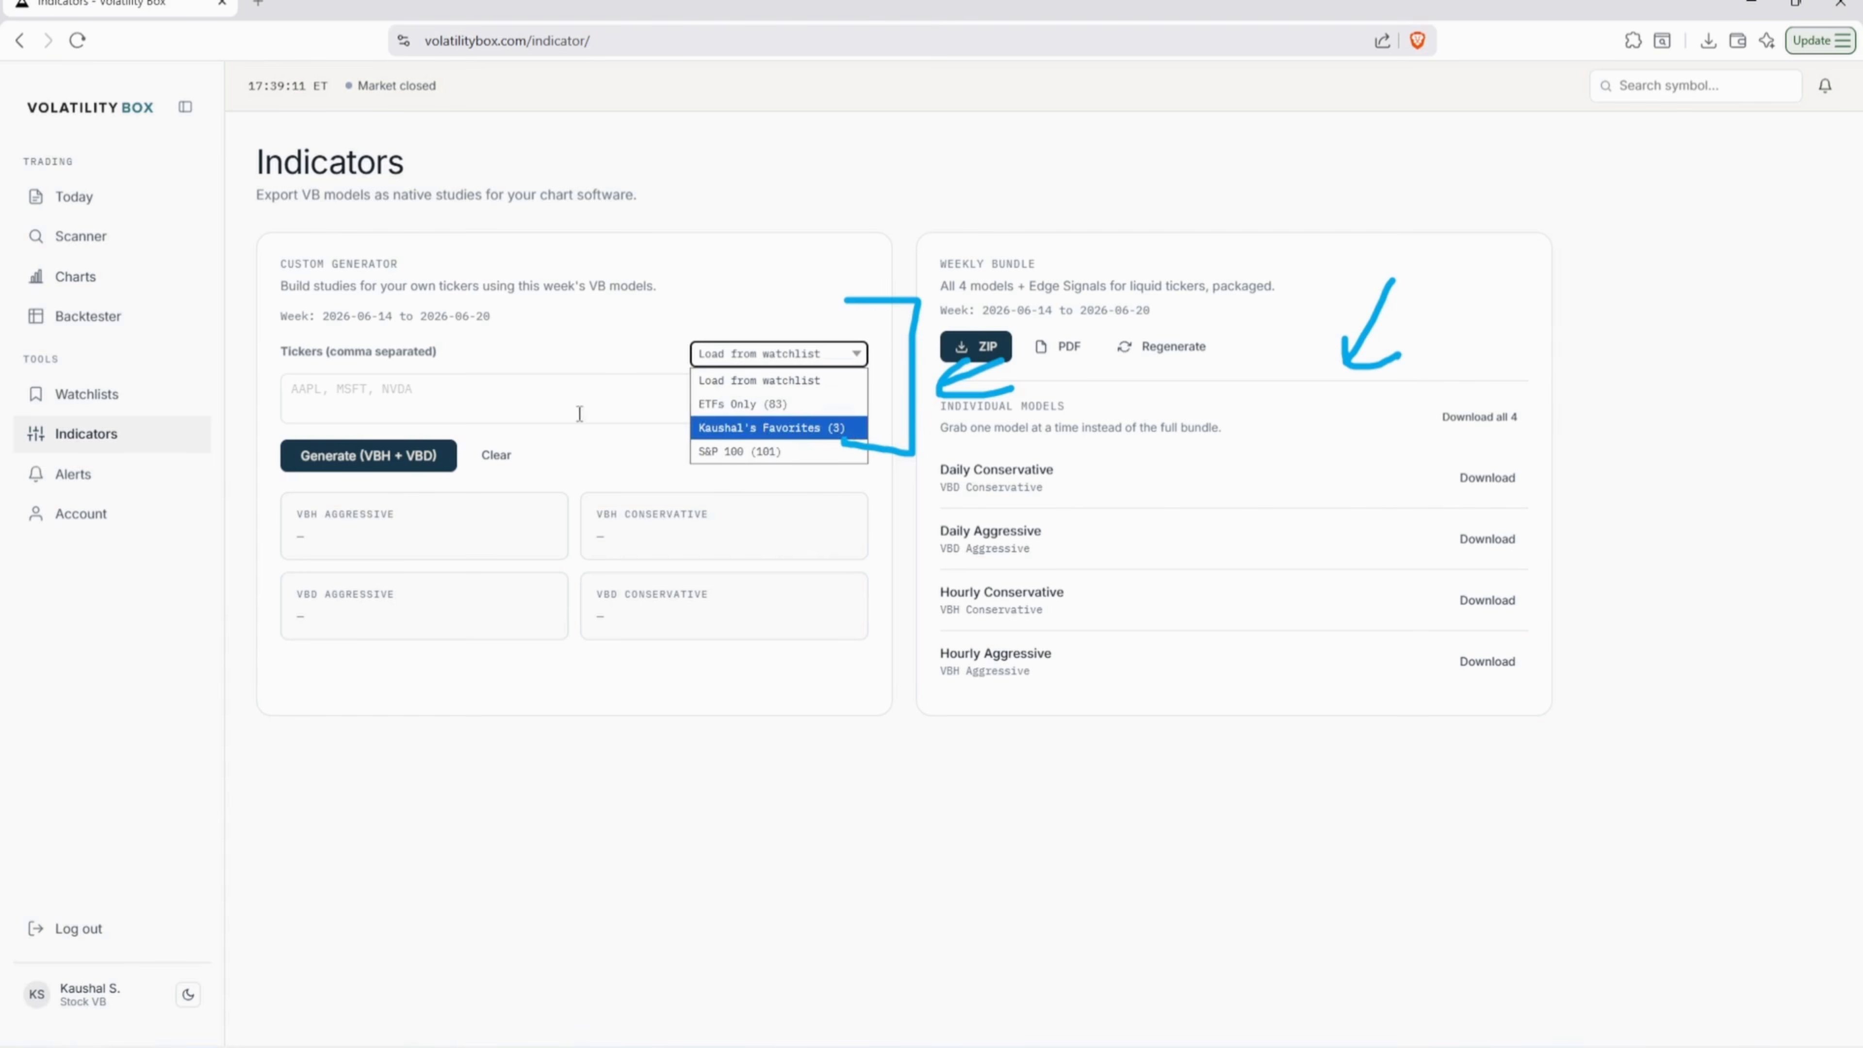
{"action": "left_click", "coordinate": [769, 427]}
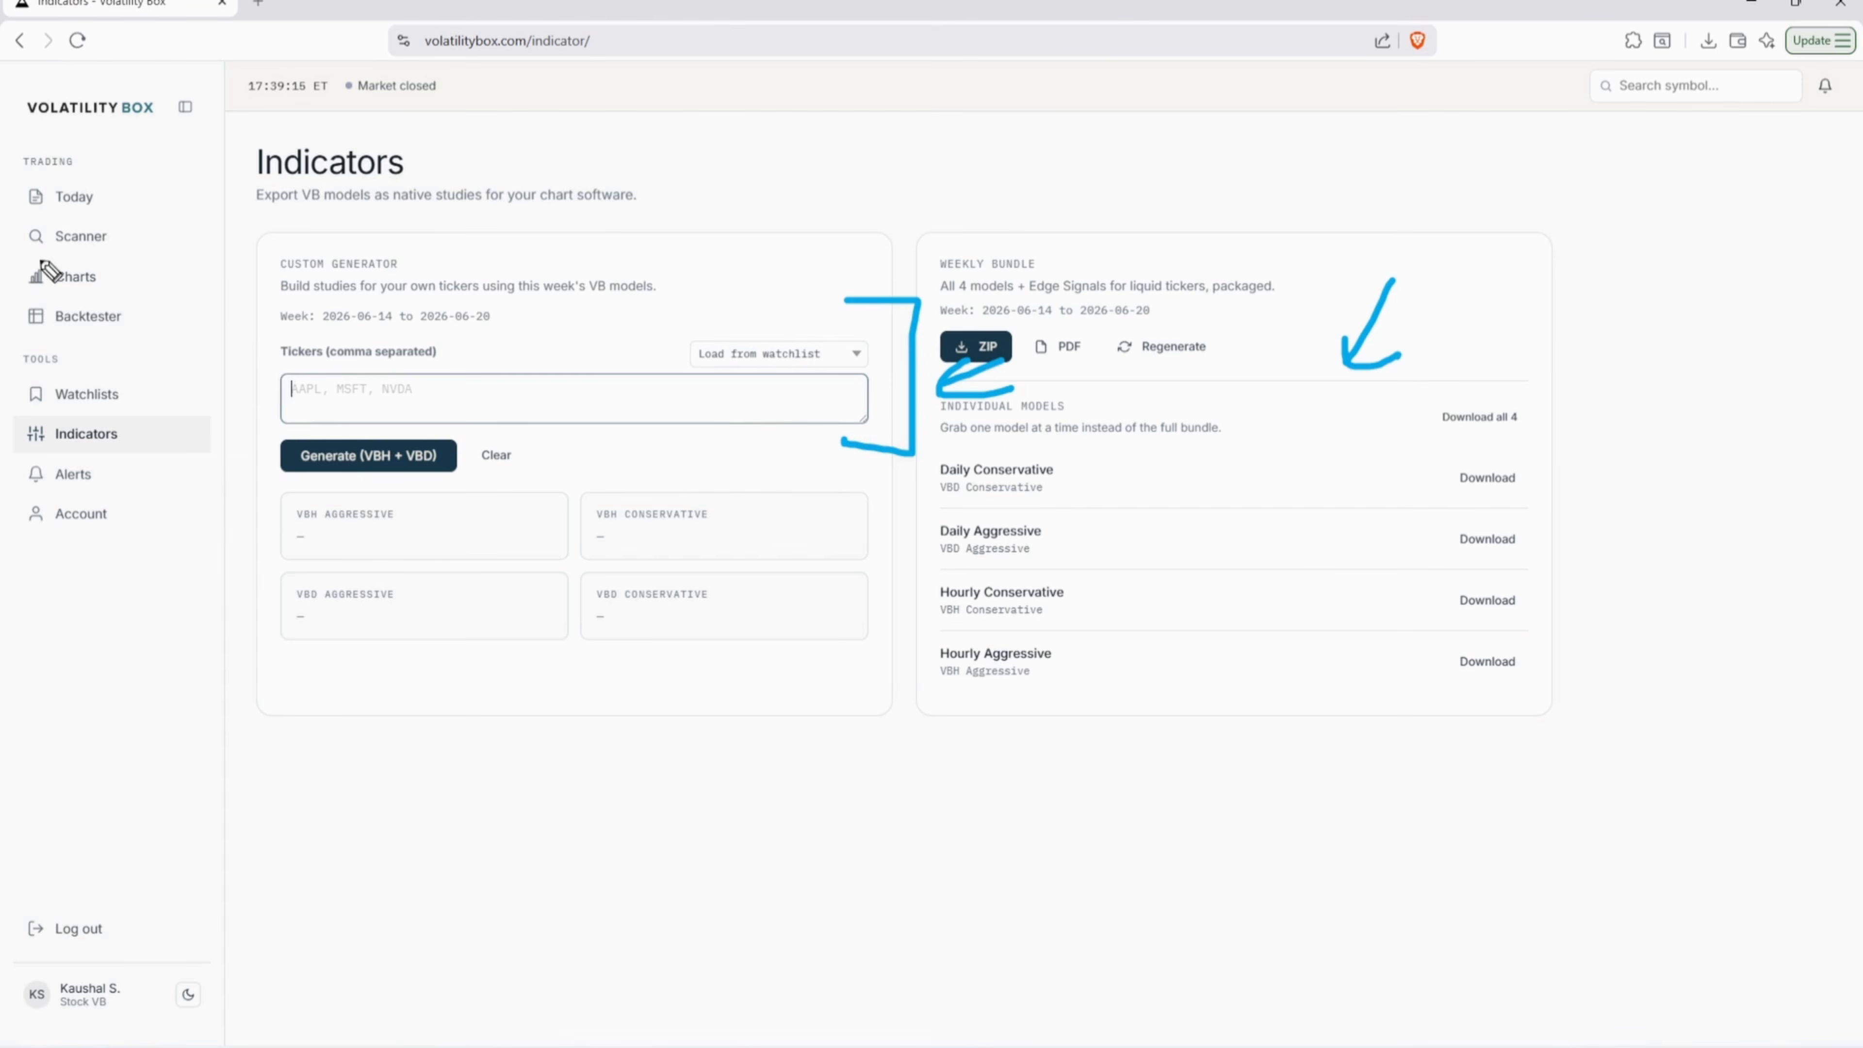
{"action": "left_click_drag", "start_coordinate": [7, 261], "coordinate": [119, 256]}
{"action": "key", "text": "e"}
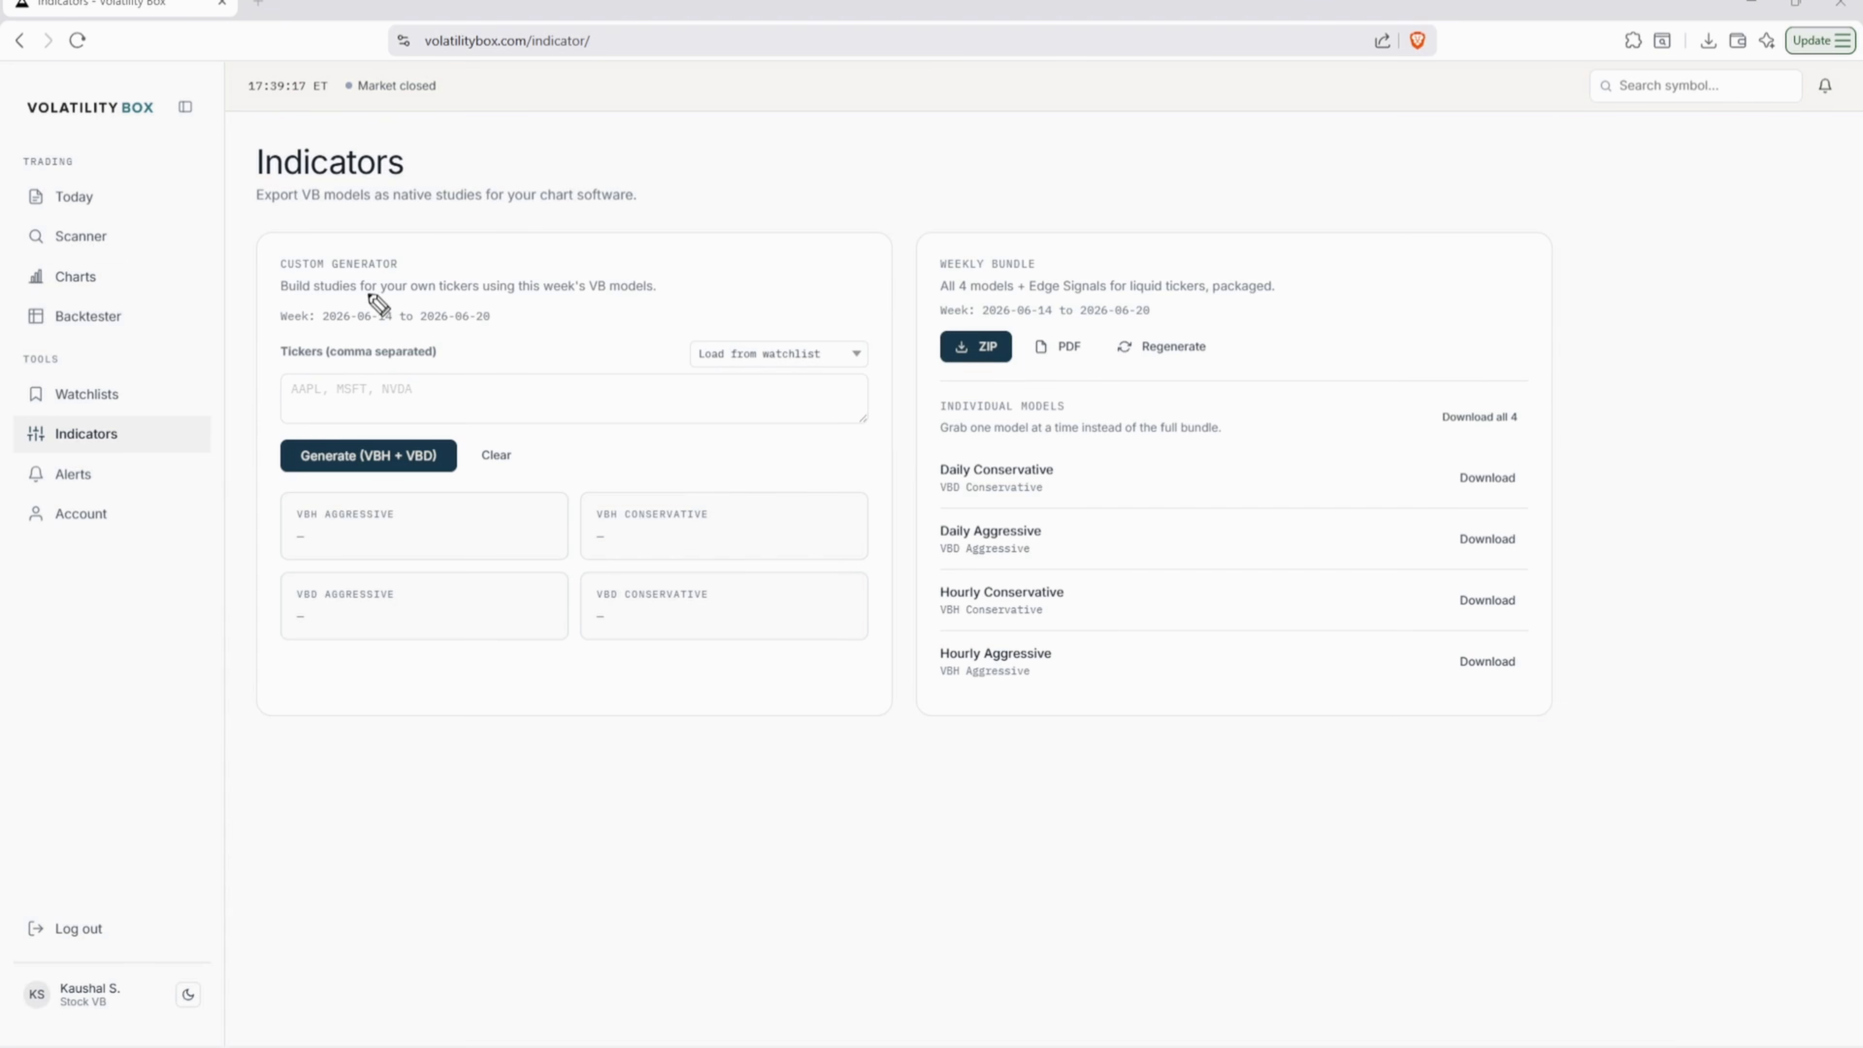
{"action": "left_click", "coordinate": [433, 402]}
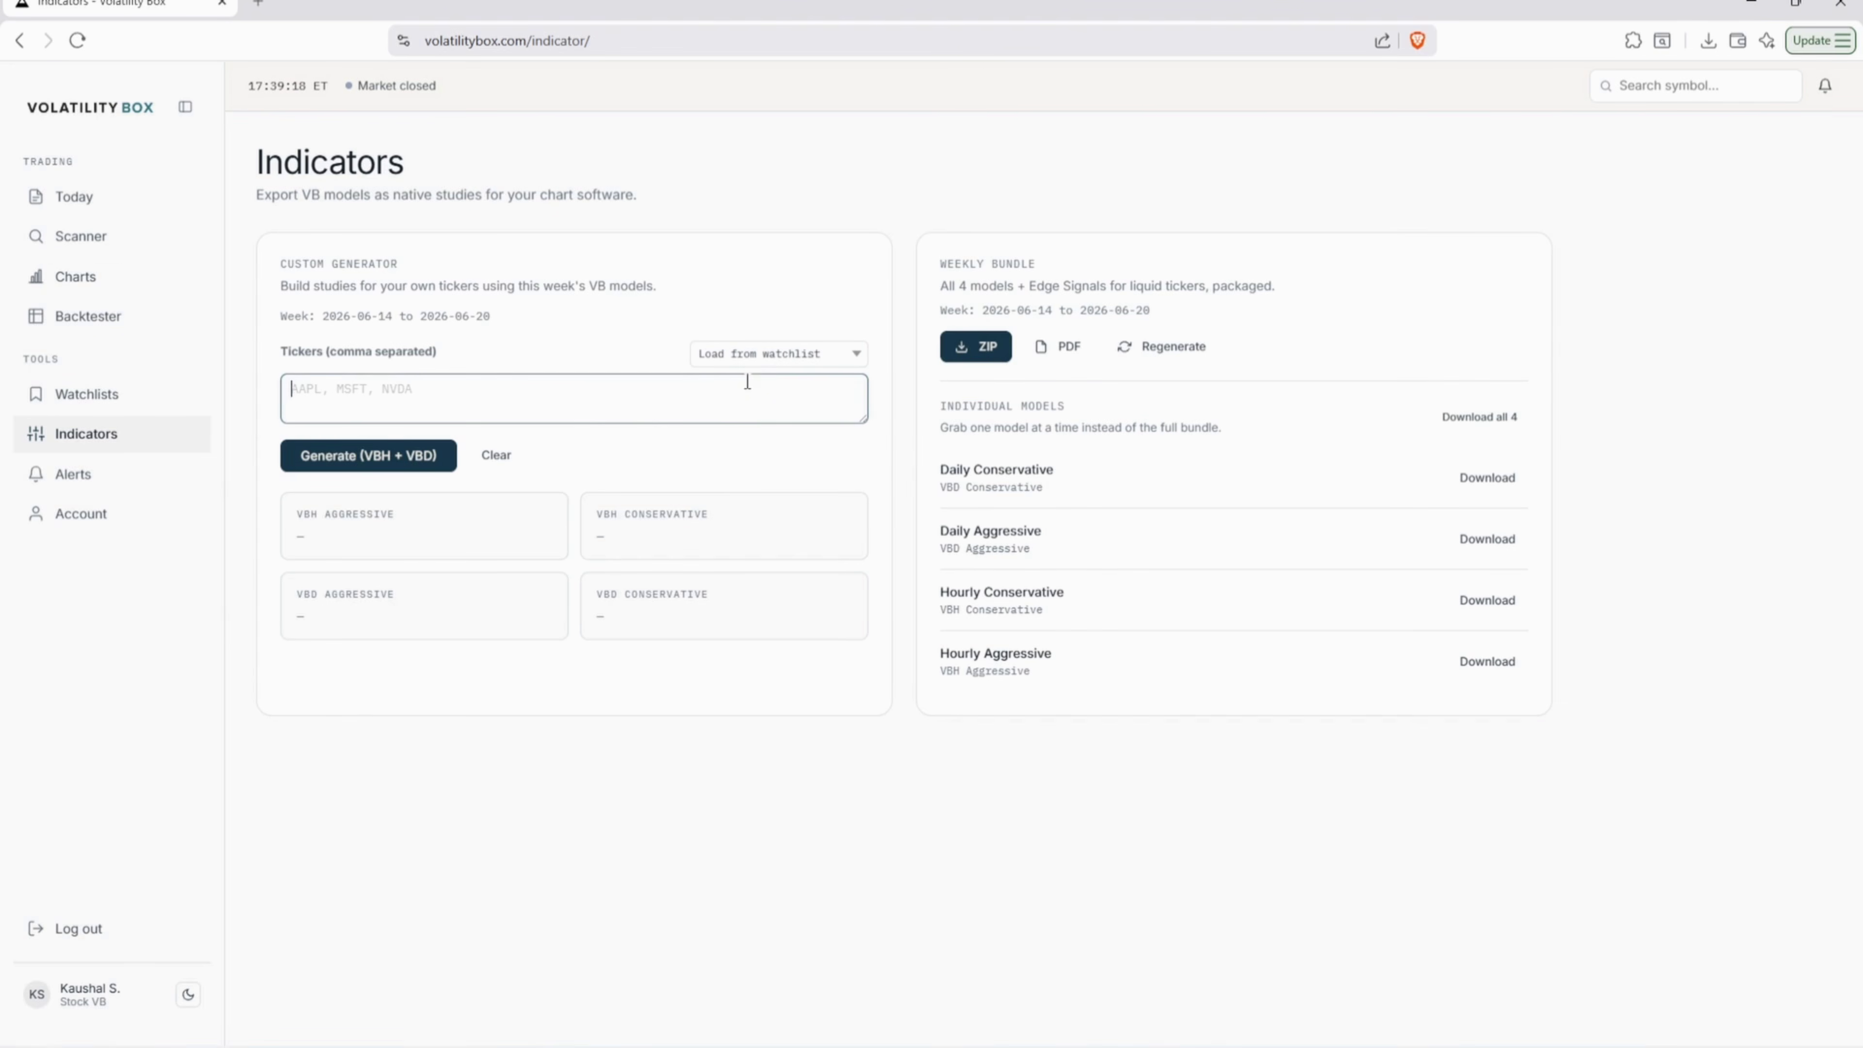
{"action": "left_click", "coordinate": [756, 354]}
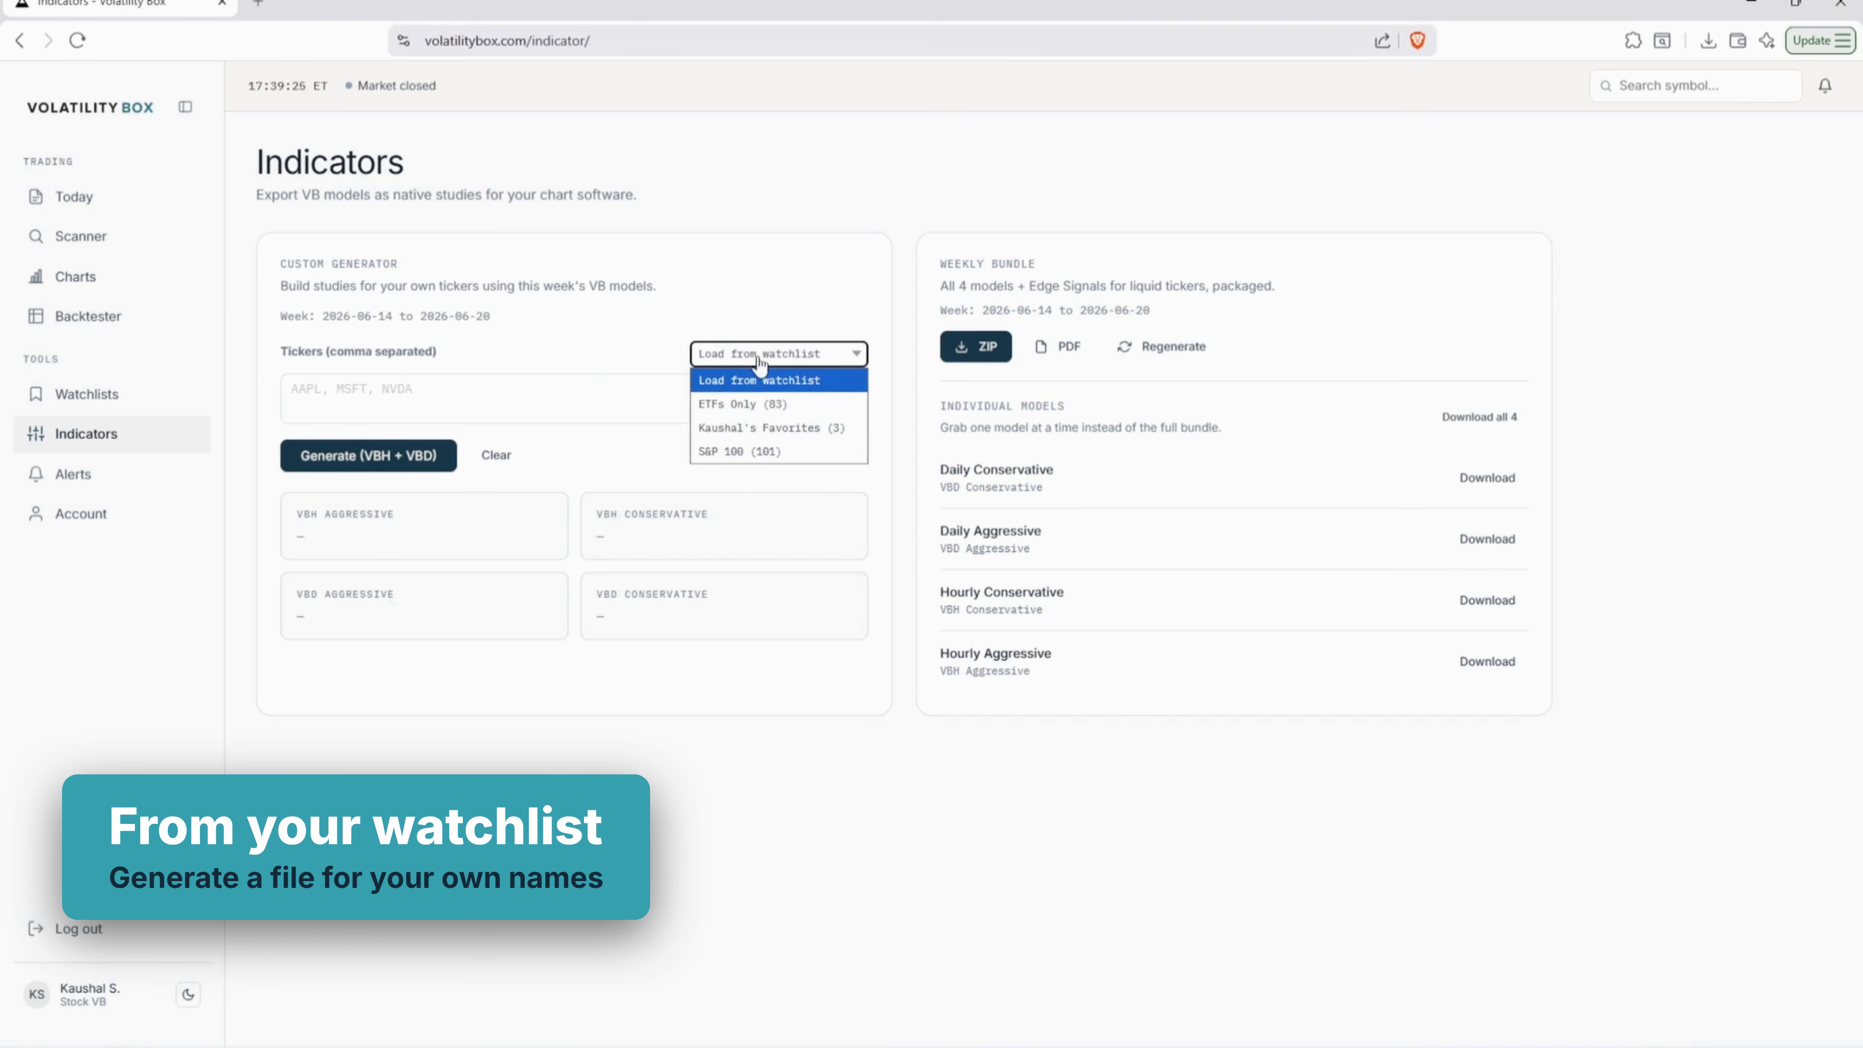
{"action": "left_click", "coordinate": [745, 429]}
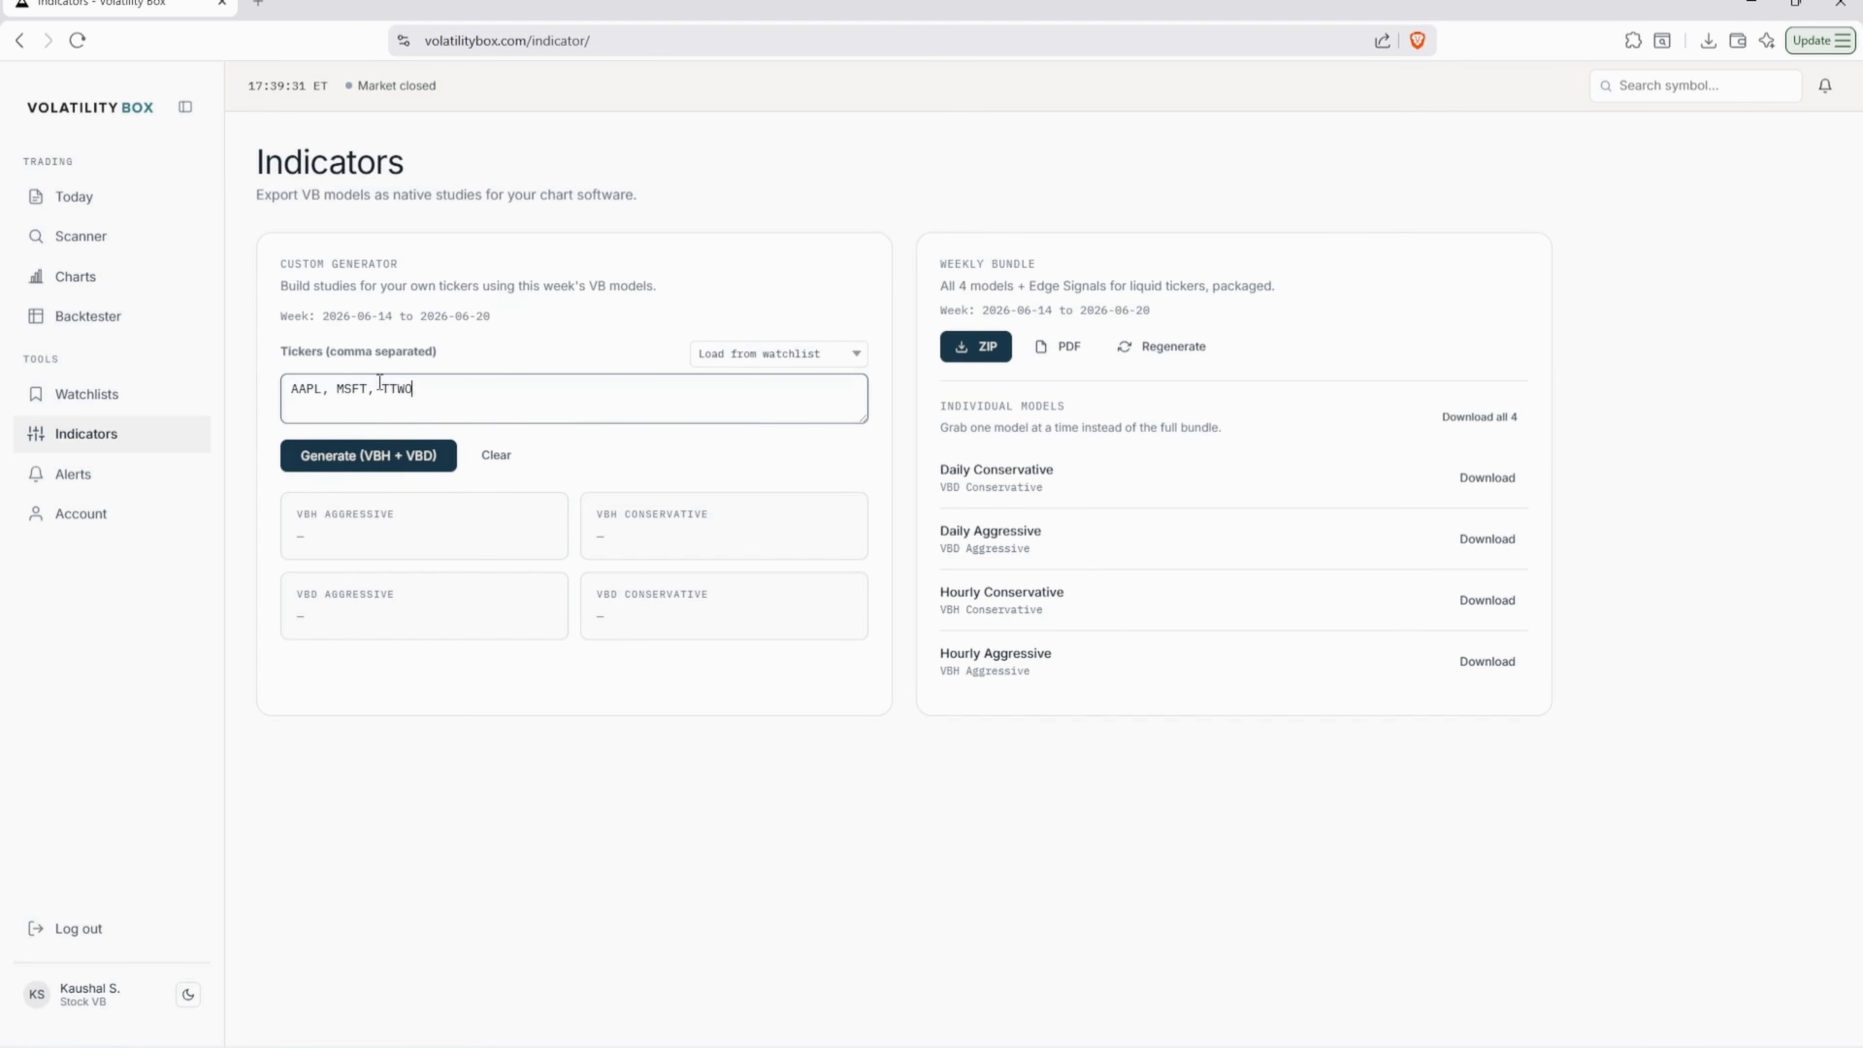
{"action": "left_click", "coordinate": [289, 399]}
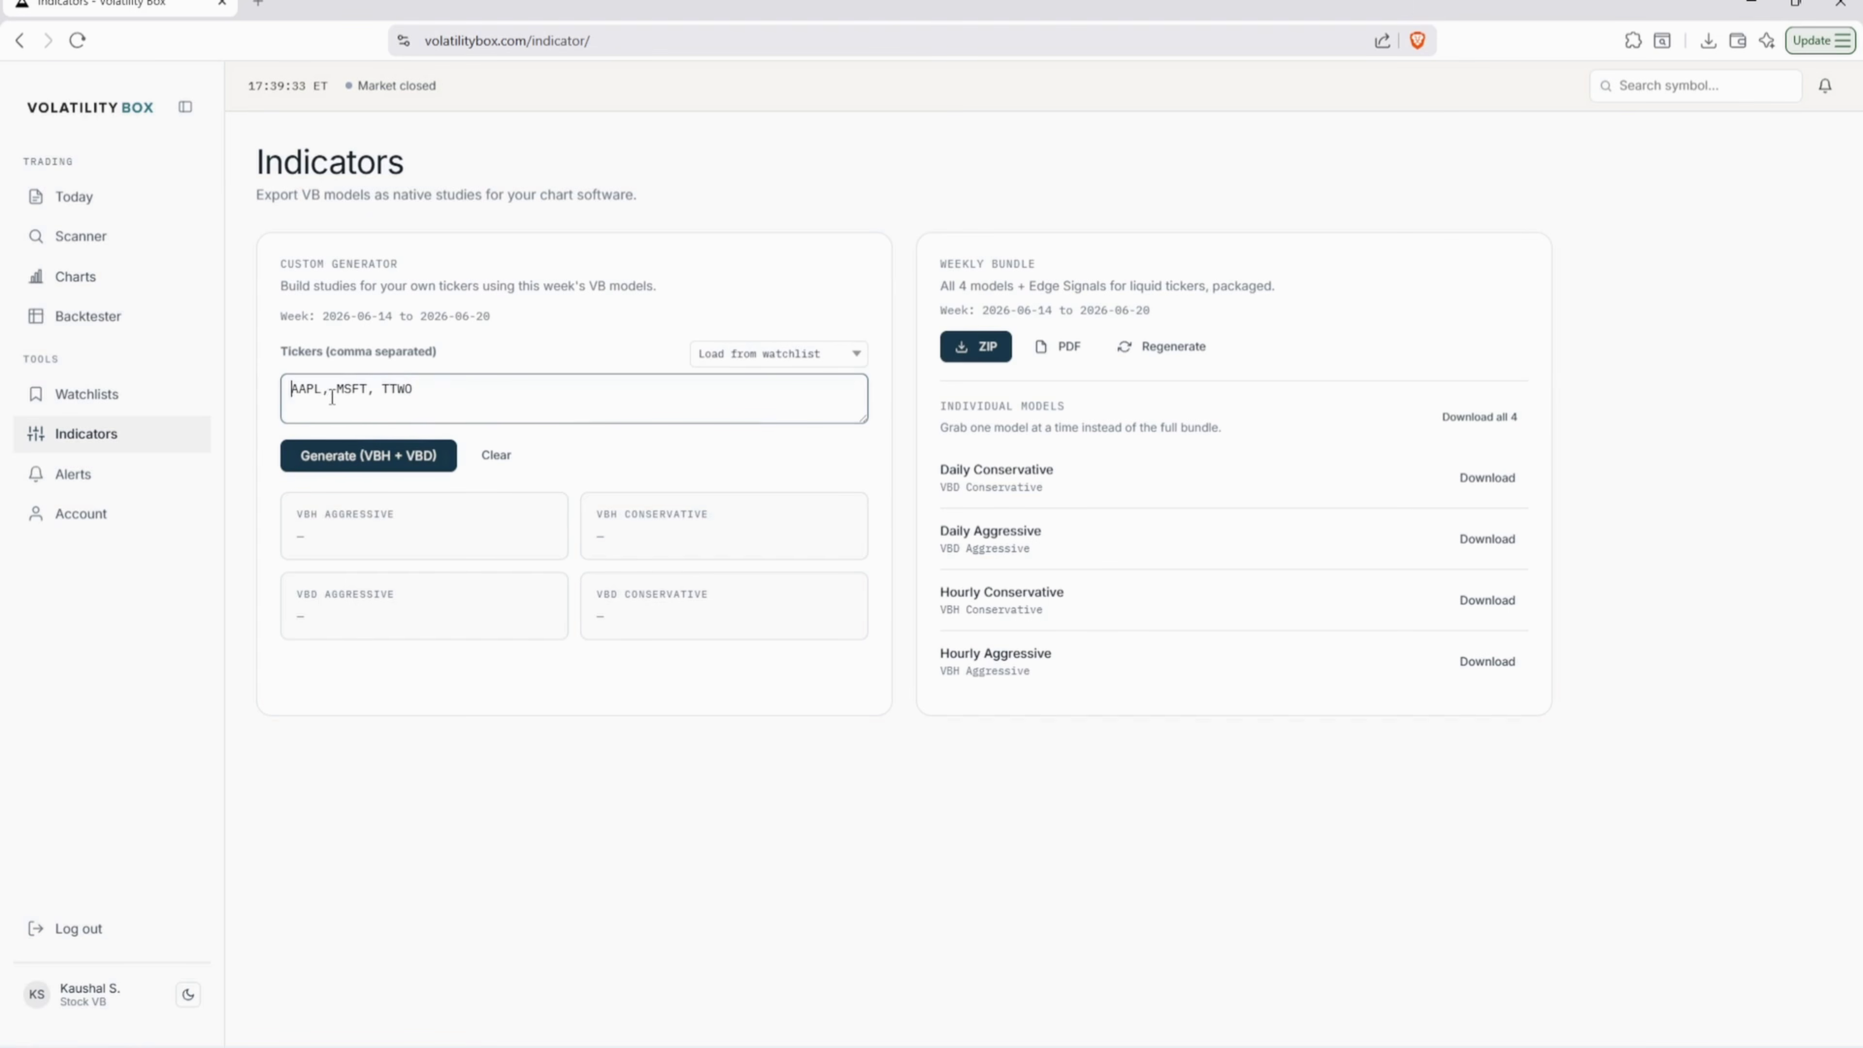
{"action": "left_click", "coordinate": [408, 402]}
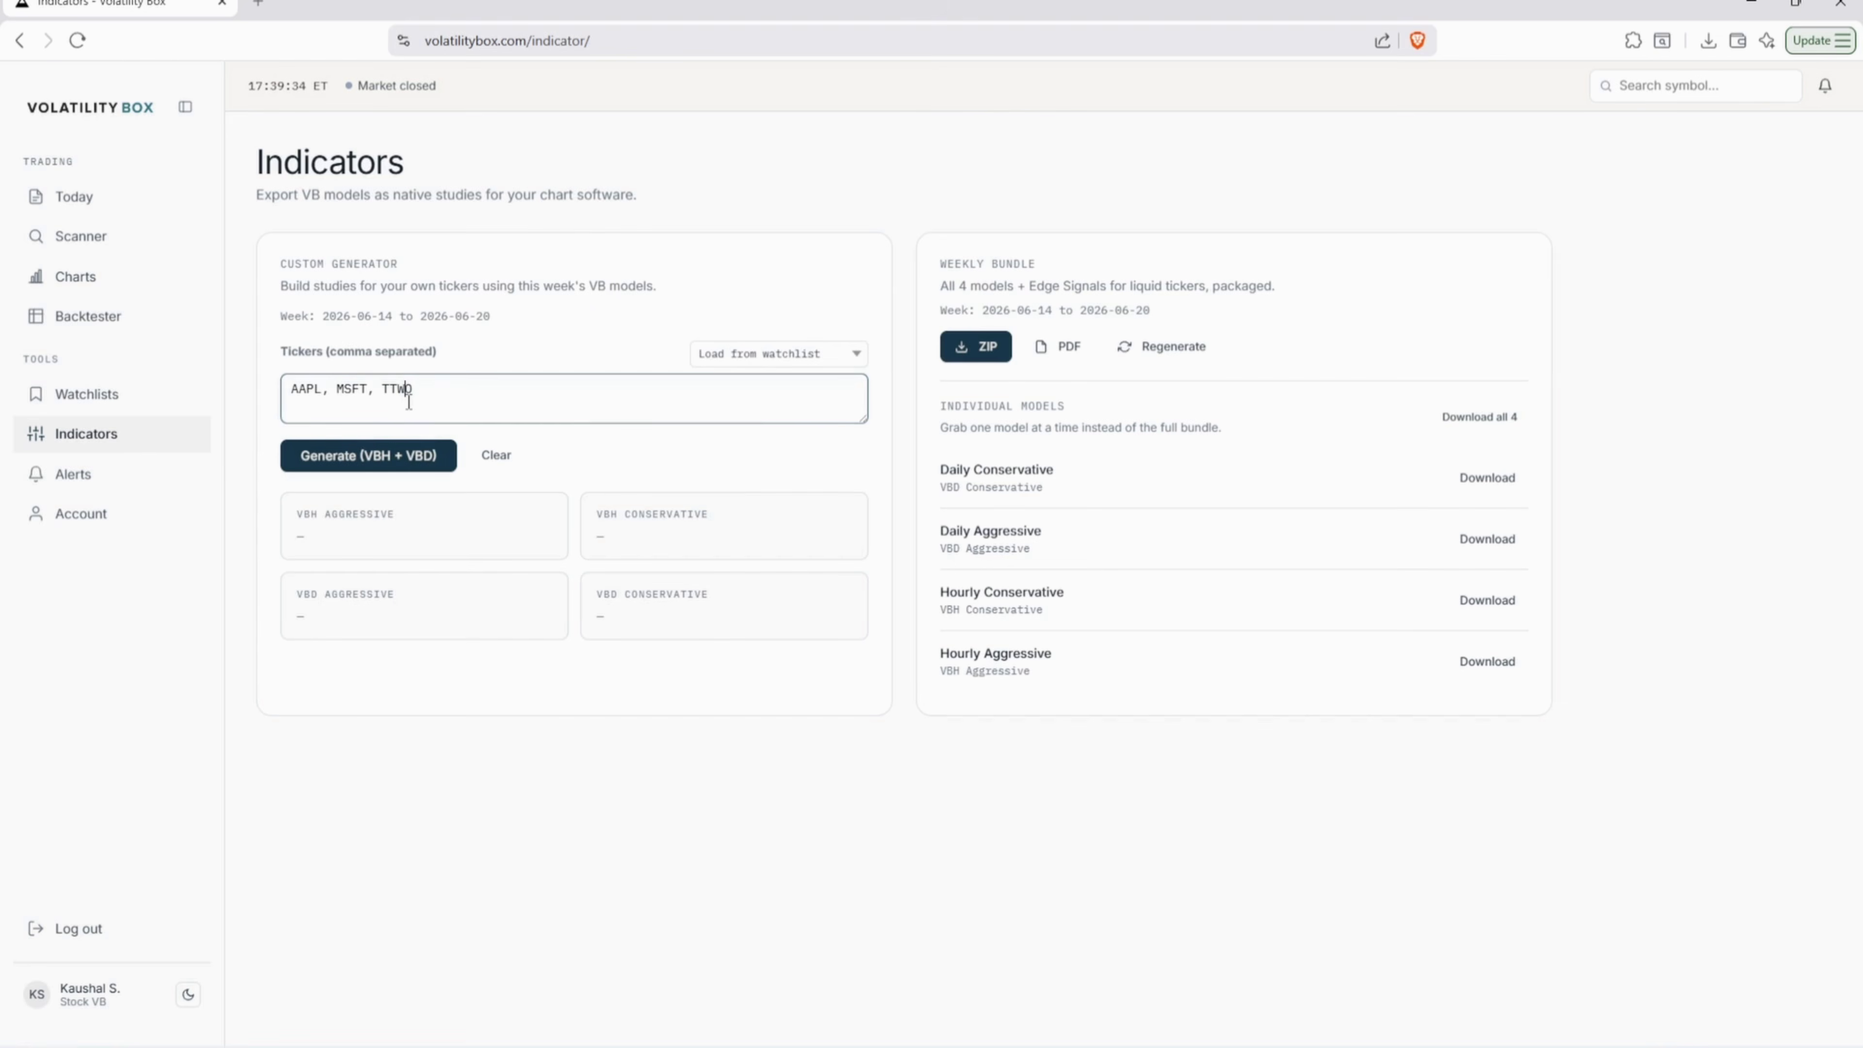
{"action": "left_click", "coordinate": [376, 464]}
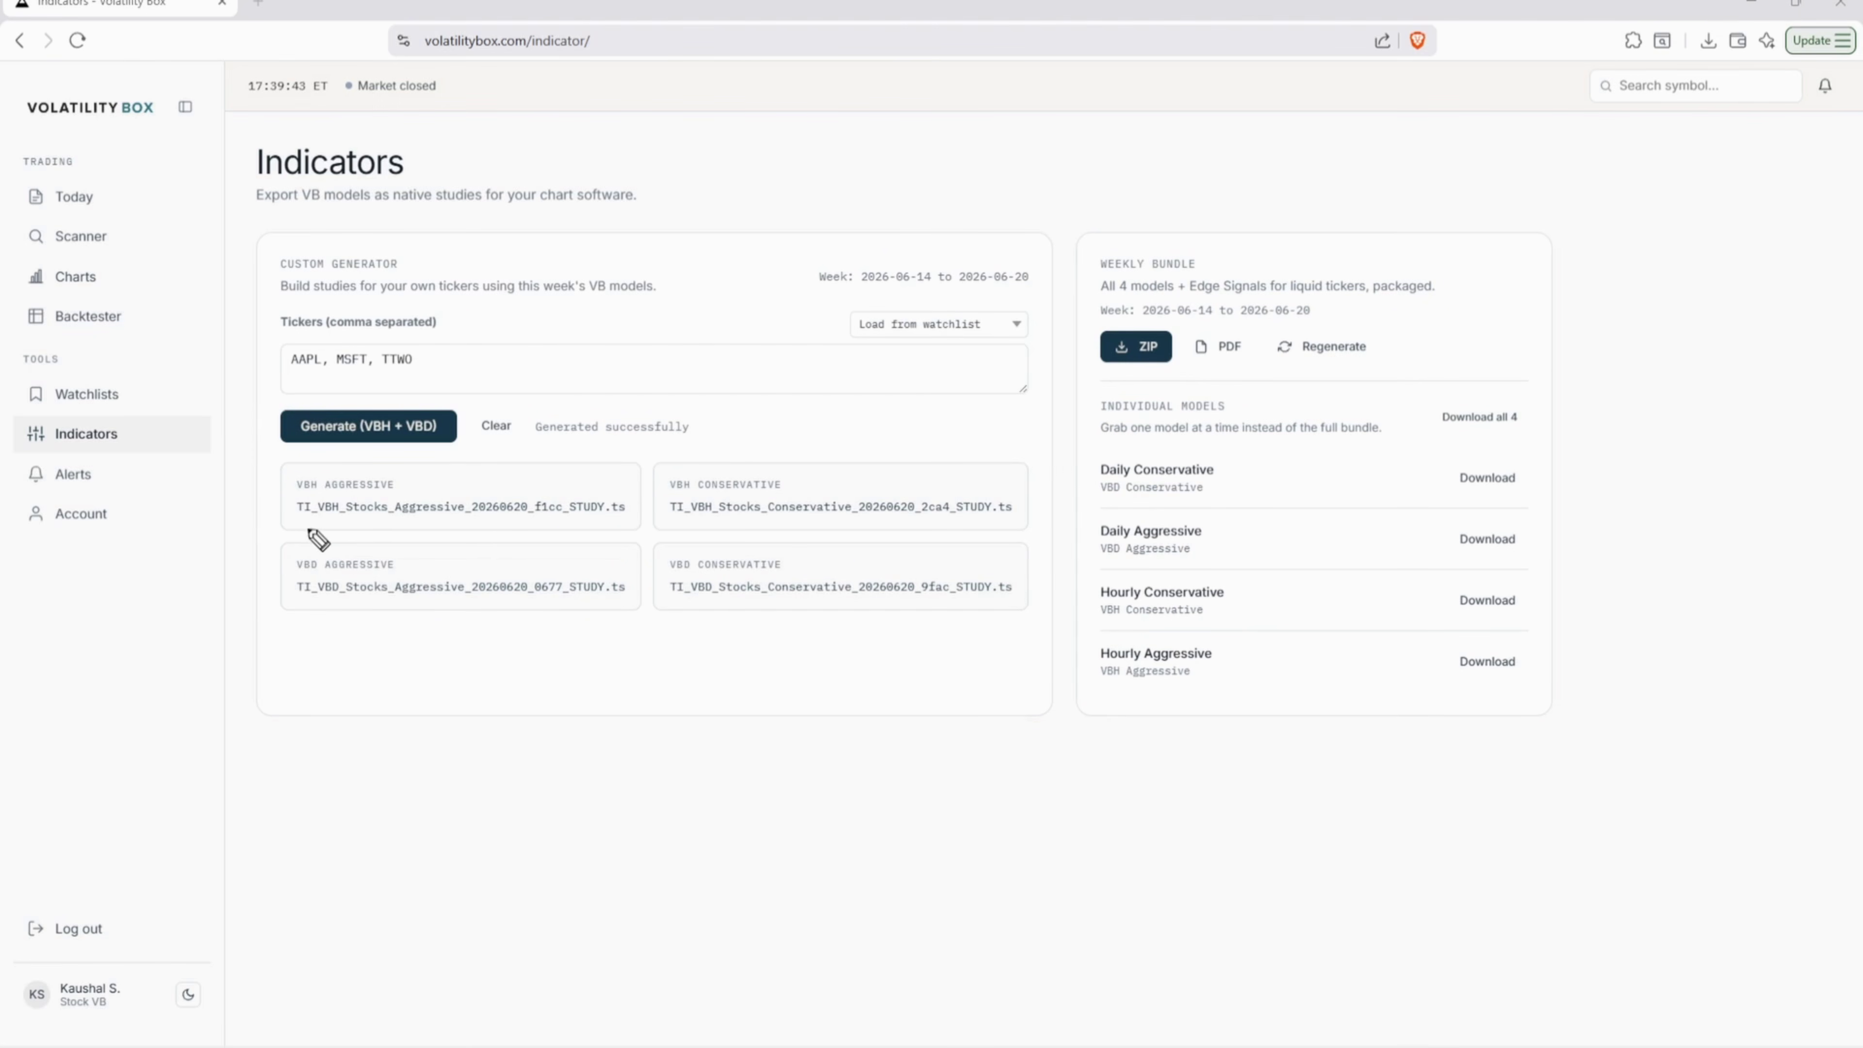
- Mark up the generated study file results on screen
{"action": "mouse_move", "coordinate": [293, 526]}
{"action": "left_mouse_down"}
{"action": "mouse_move", "coordinate": [627, 528]}
{"action": "mouse_move", "coordinate": [505, 489]}
{"action": "mouse_move", "coordinate": [496, 524]}
{"action": "mouse_move", "coordinate": [534, 500]}
{"action": "mouse_move", "coordinate": [551, 523]}
{"action": "left_mouse_up"}
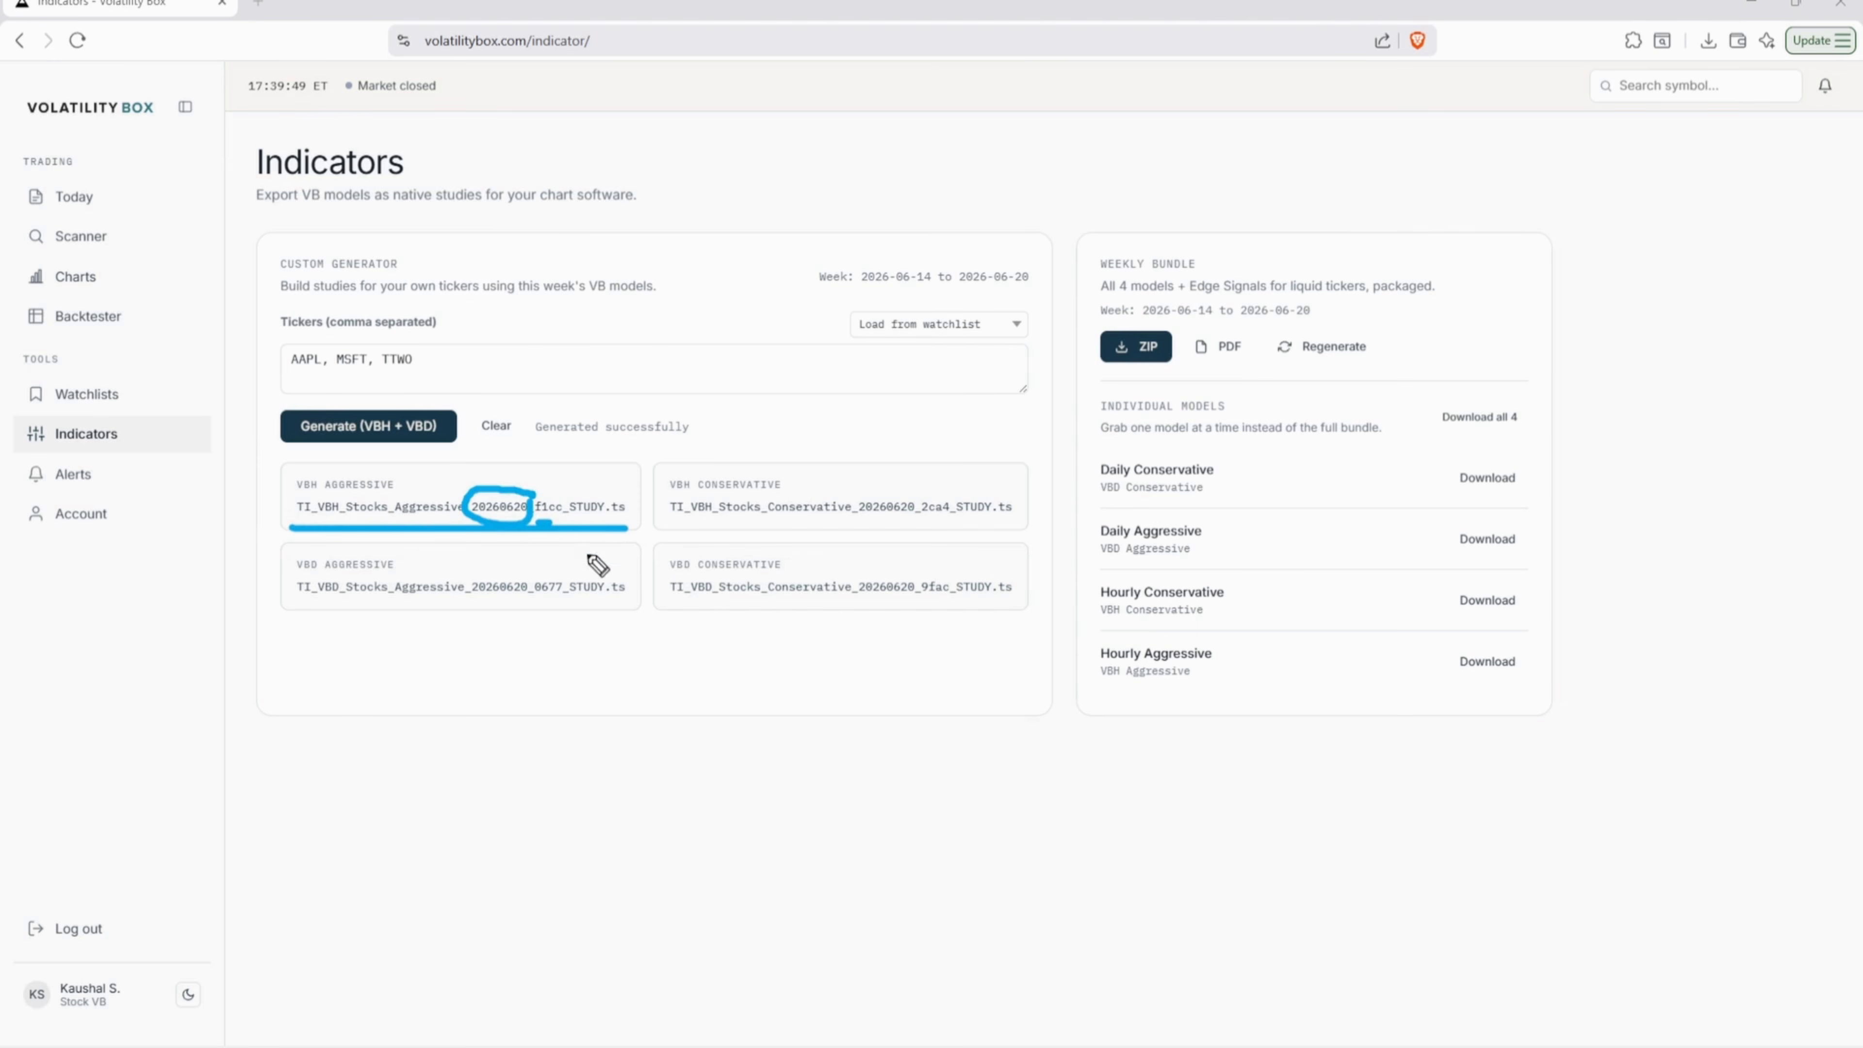
{"action": "left_click_drag", "start_coordinate": [842, 522], "coordinate": [1110, 533]}
{"action": "left_click_drag", "start_coordinate": [1074, 528], "coordinate": [1097, 550]}
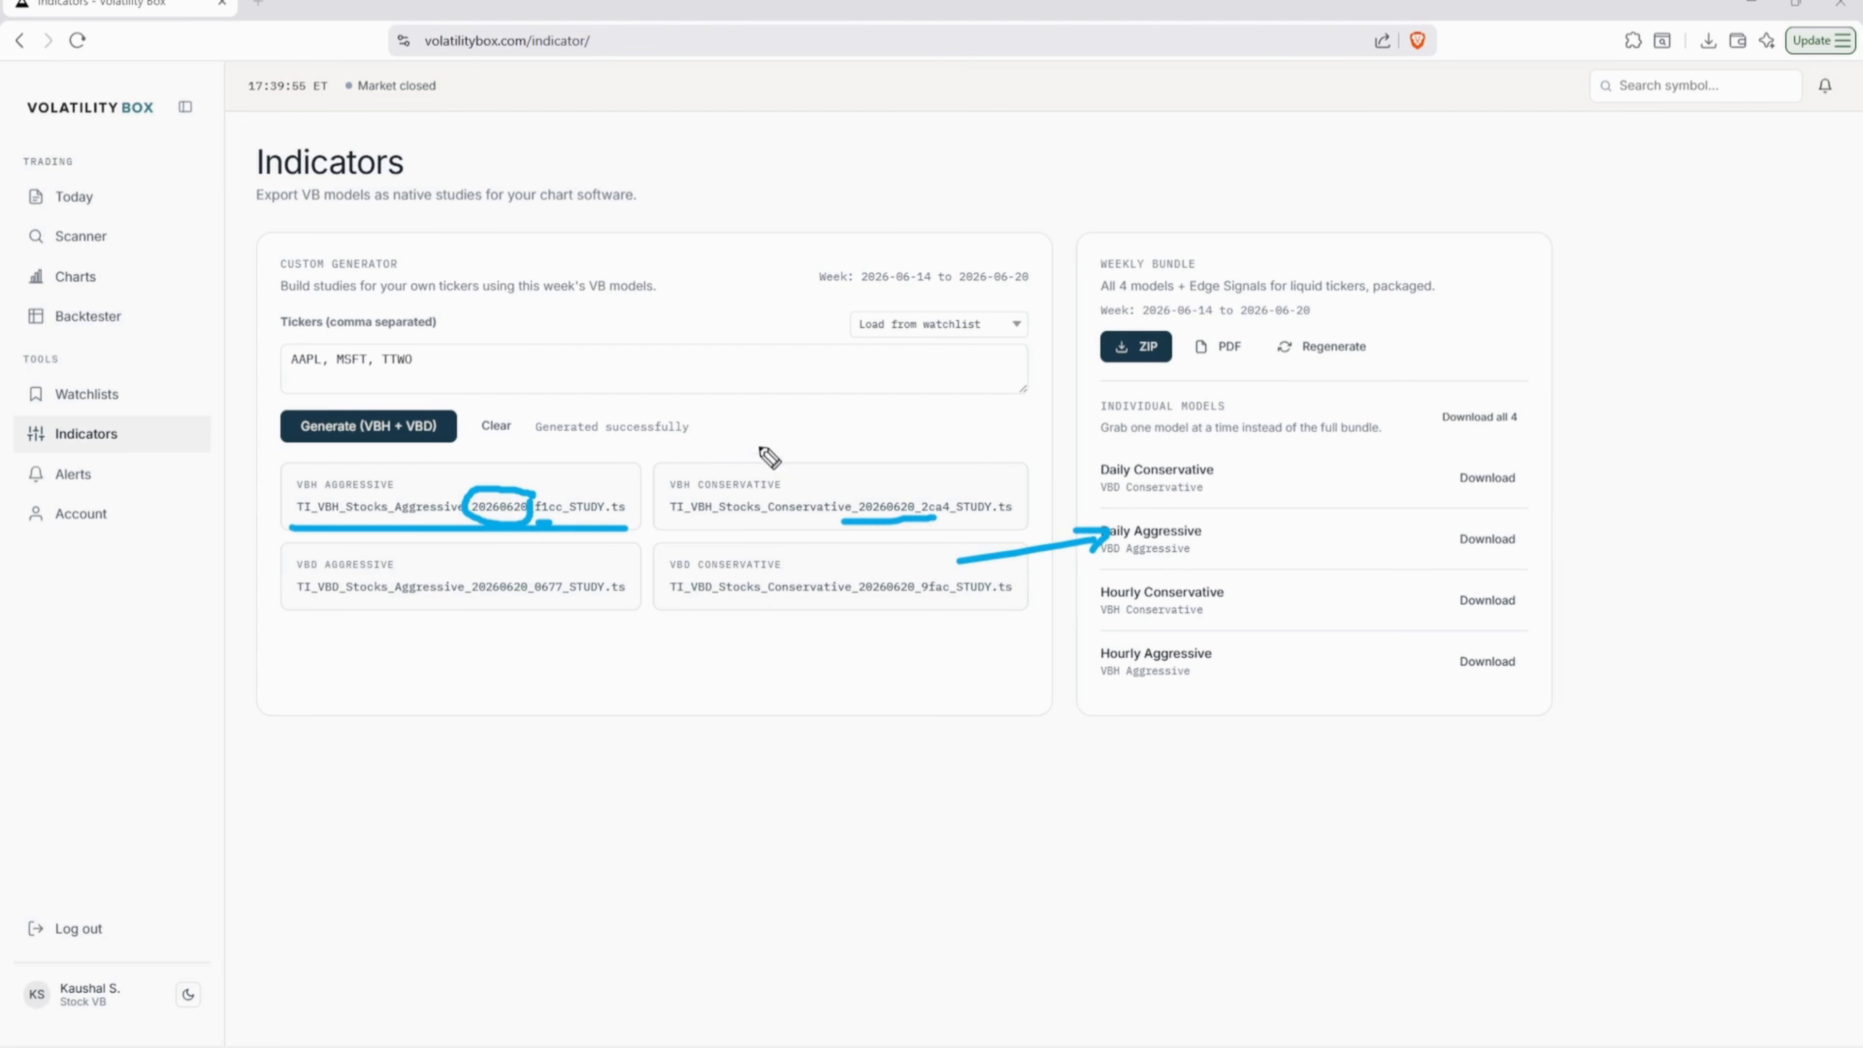
{"action": "left_click_drag", "start_coordinate": [768, 454], "coordinate": [847, 427]}
{"action": "left_click_drag", "start_coordinate": [1096, 399], "coordinate": [1034, 461]}
{"action": "left_click_drag", "start_coordinate": [1028, 433], "coordinate": [1059, 458]}
{"action": "key", "text": "e"}
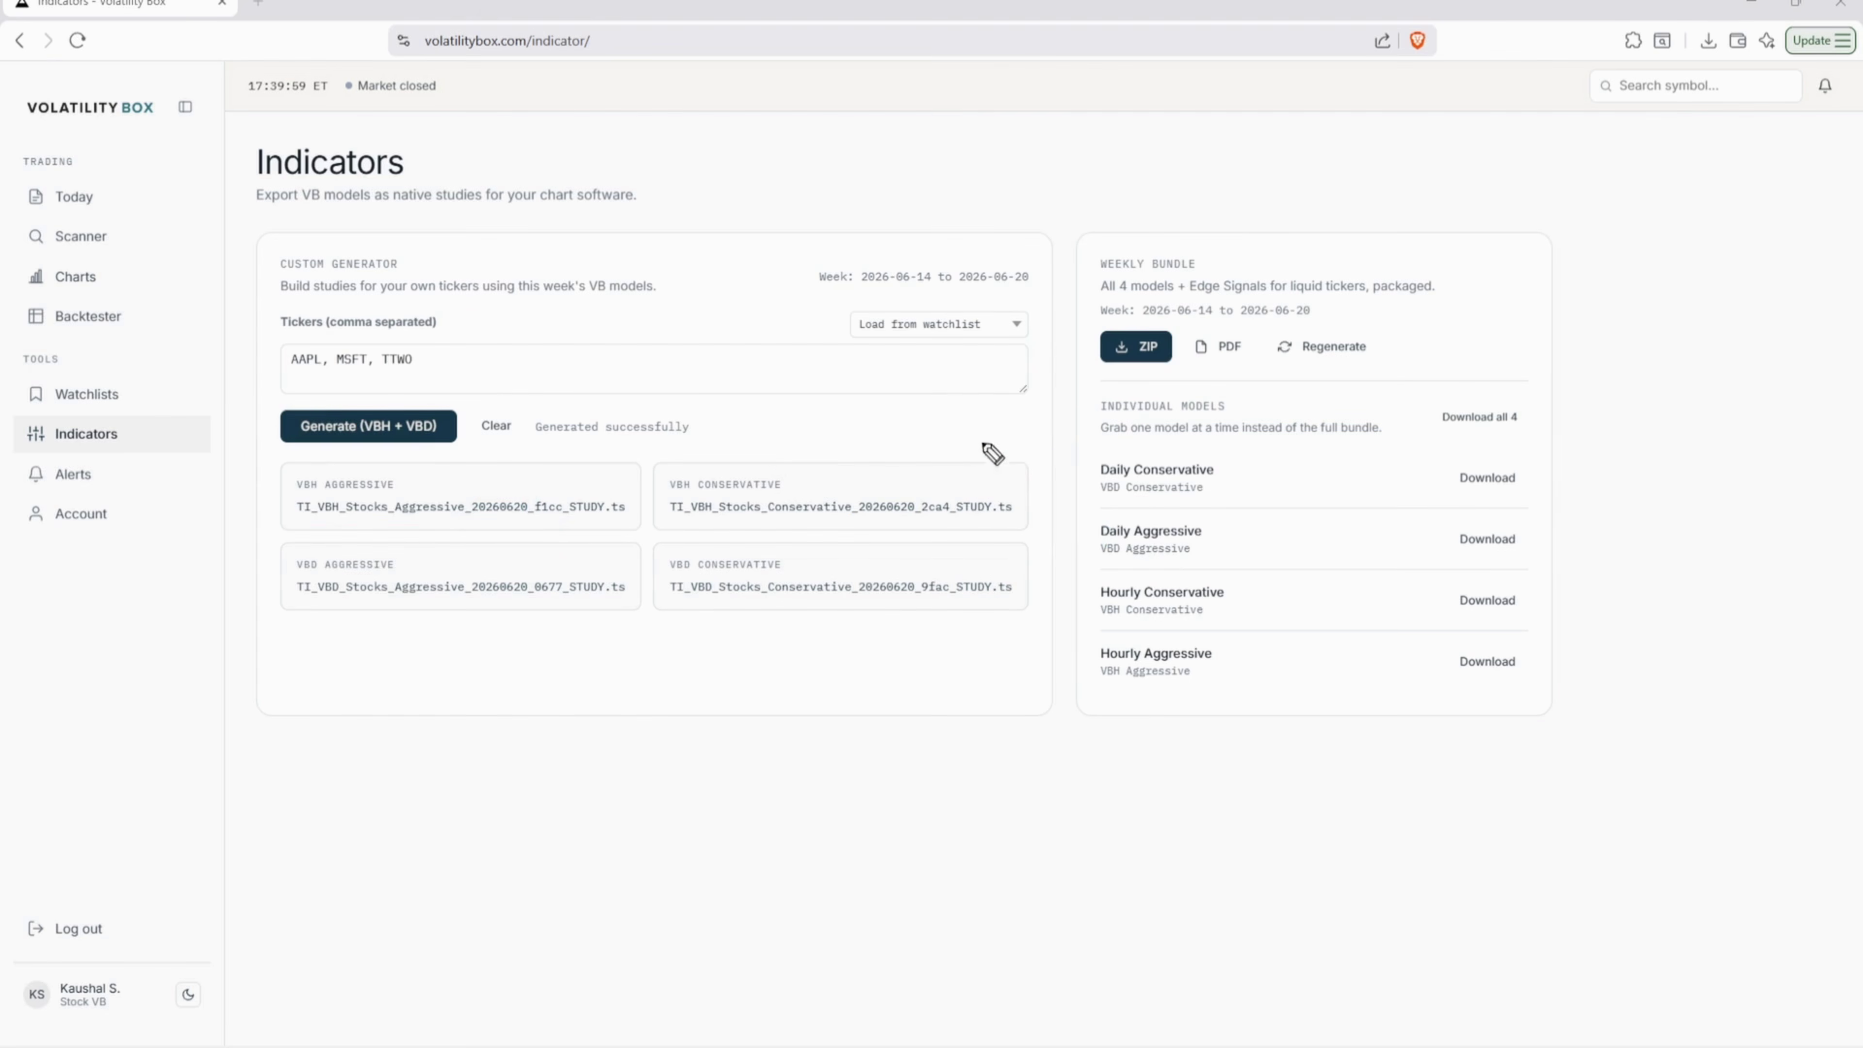
{"action": "key", "text": "Escape"}
- Append HD and LOW to the tickers, regenerate, and download the VBH Aggressive study file
{"action": "left_click", "coordinate": [445, 378]}
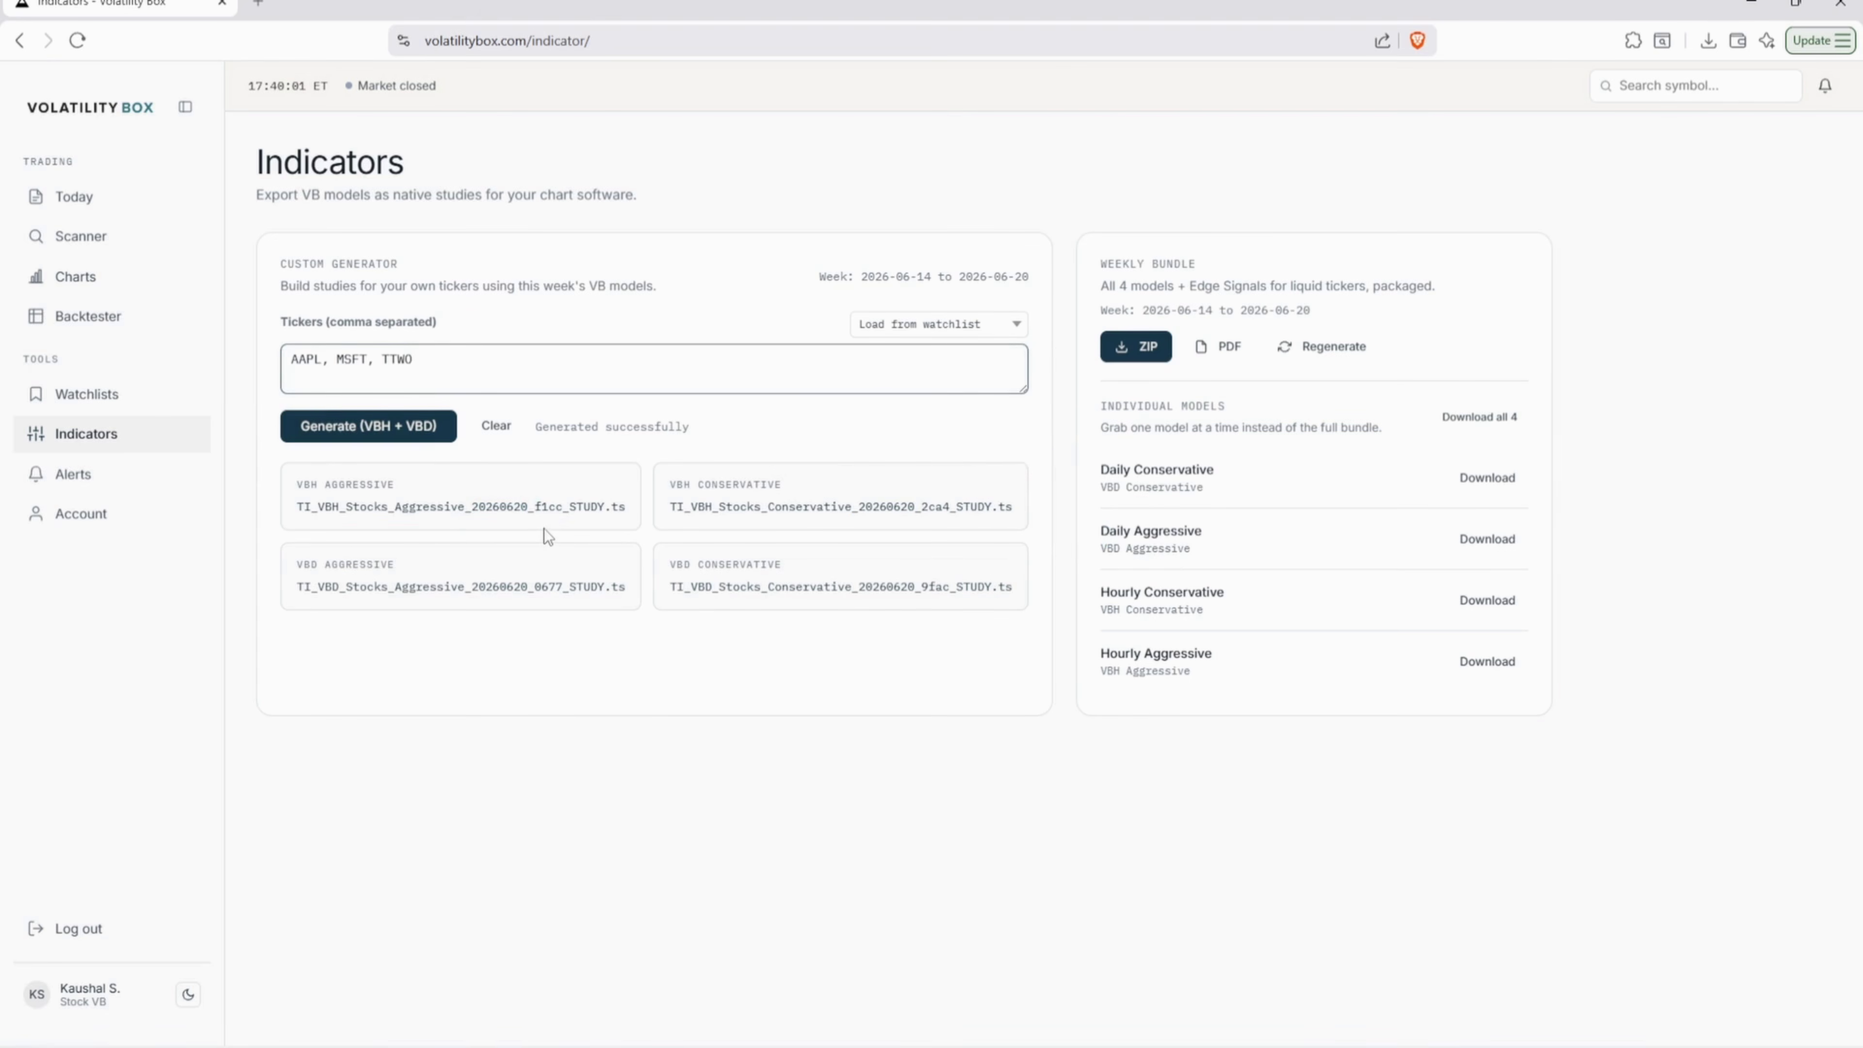
{"action": "type", "text": ", HD, LOW,"}
{"action": "left_click", "coordinate": [361, 429]}
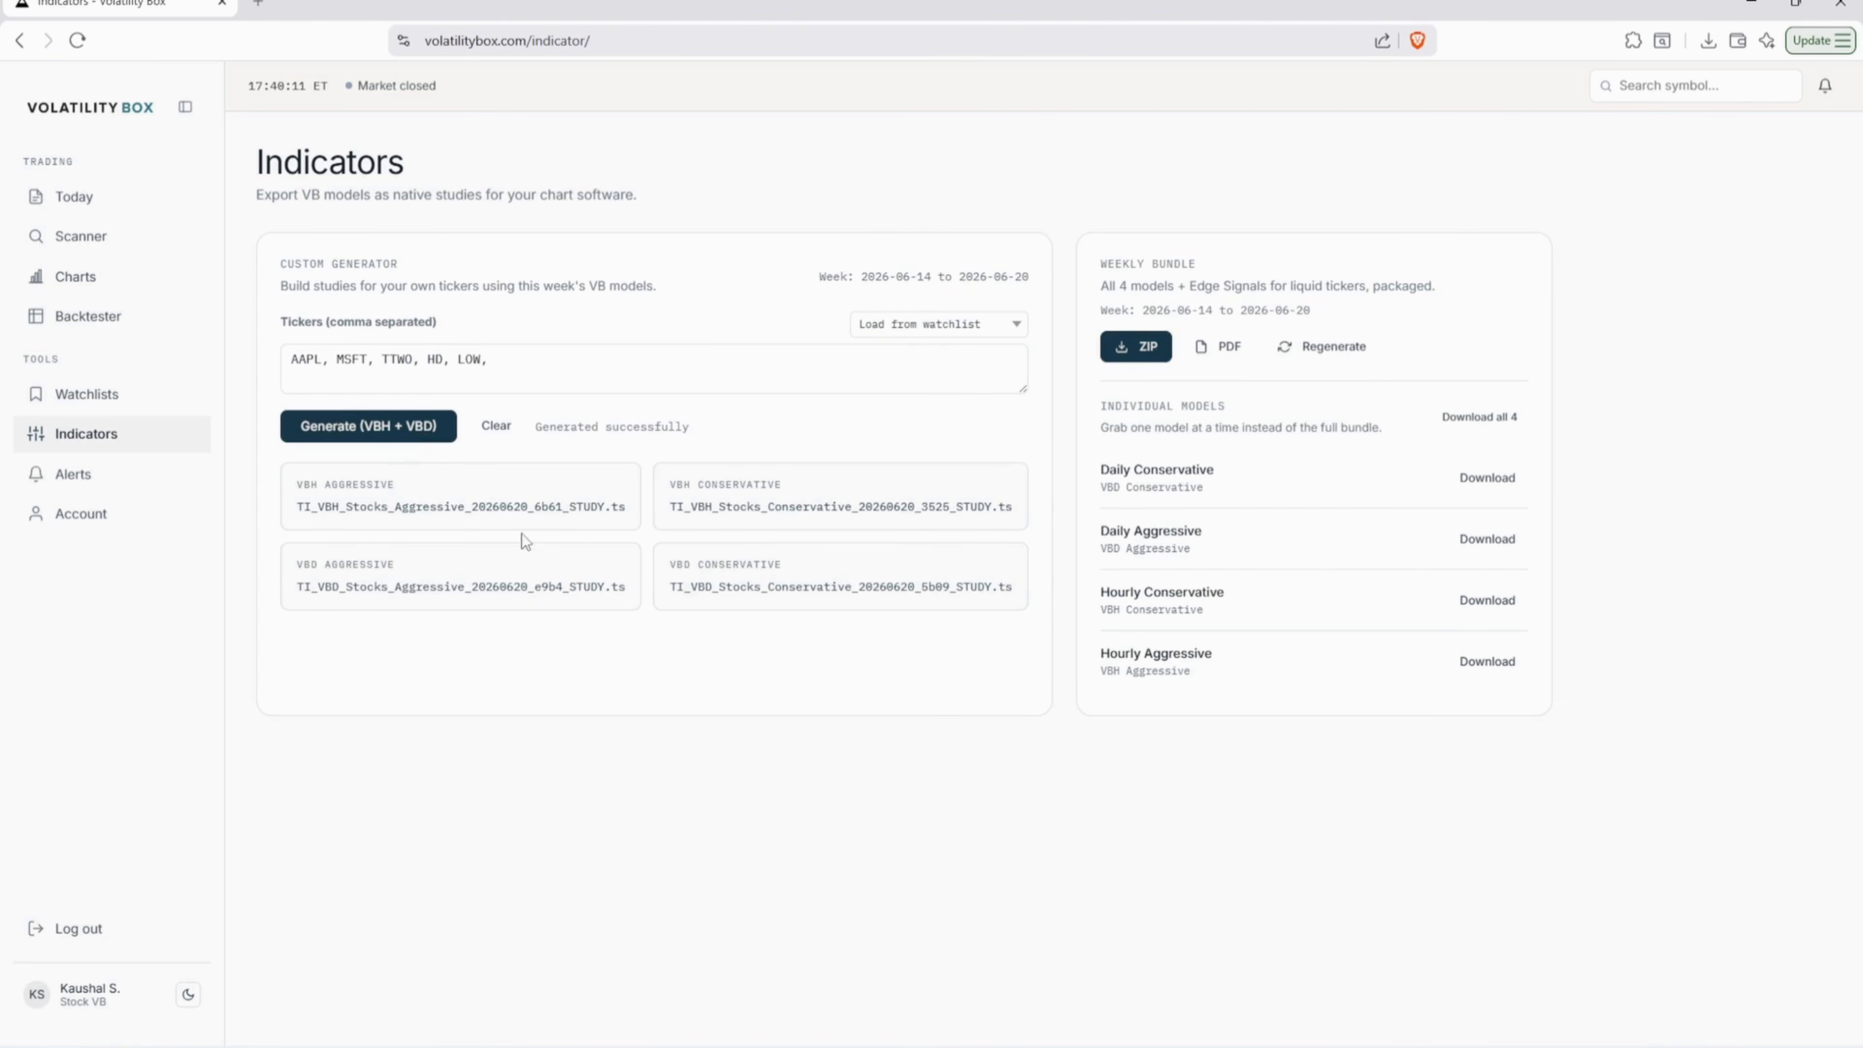
{"action": "left_click", "coordinate": [570, 513]}
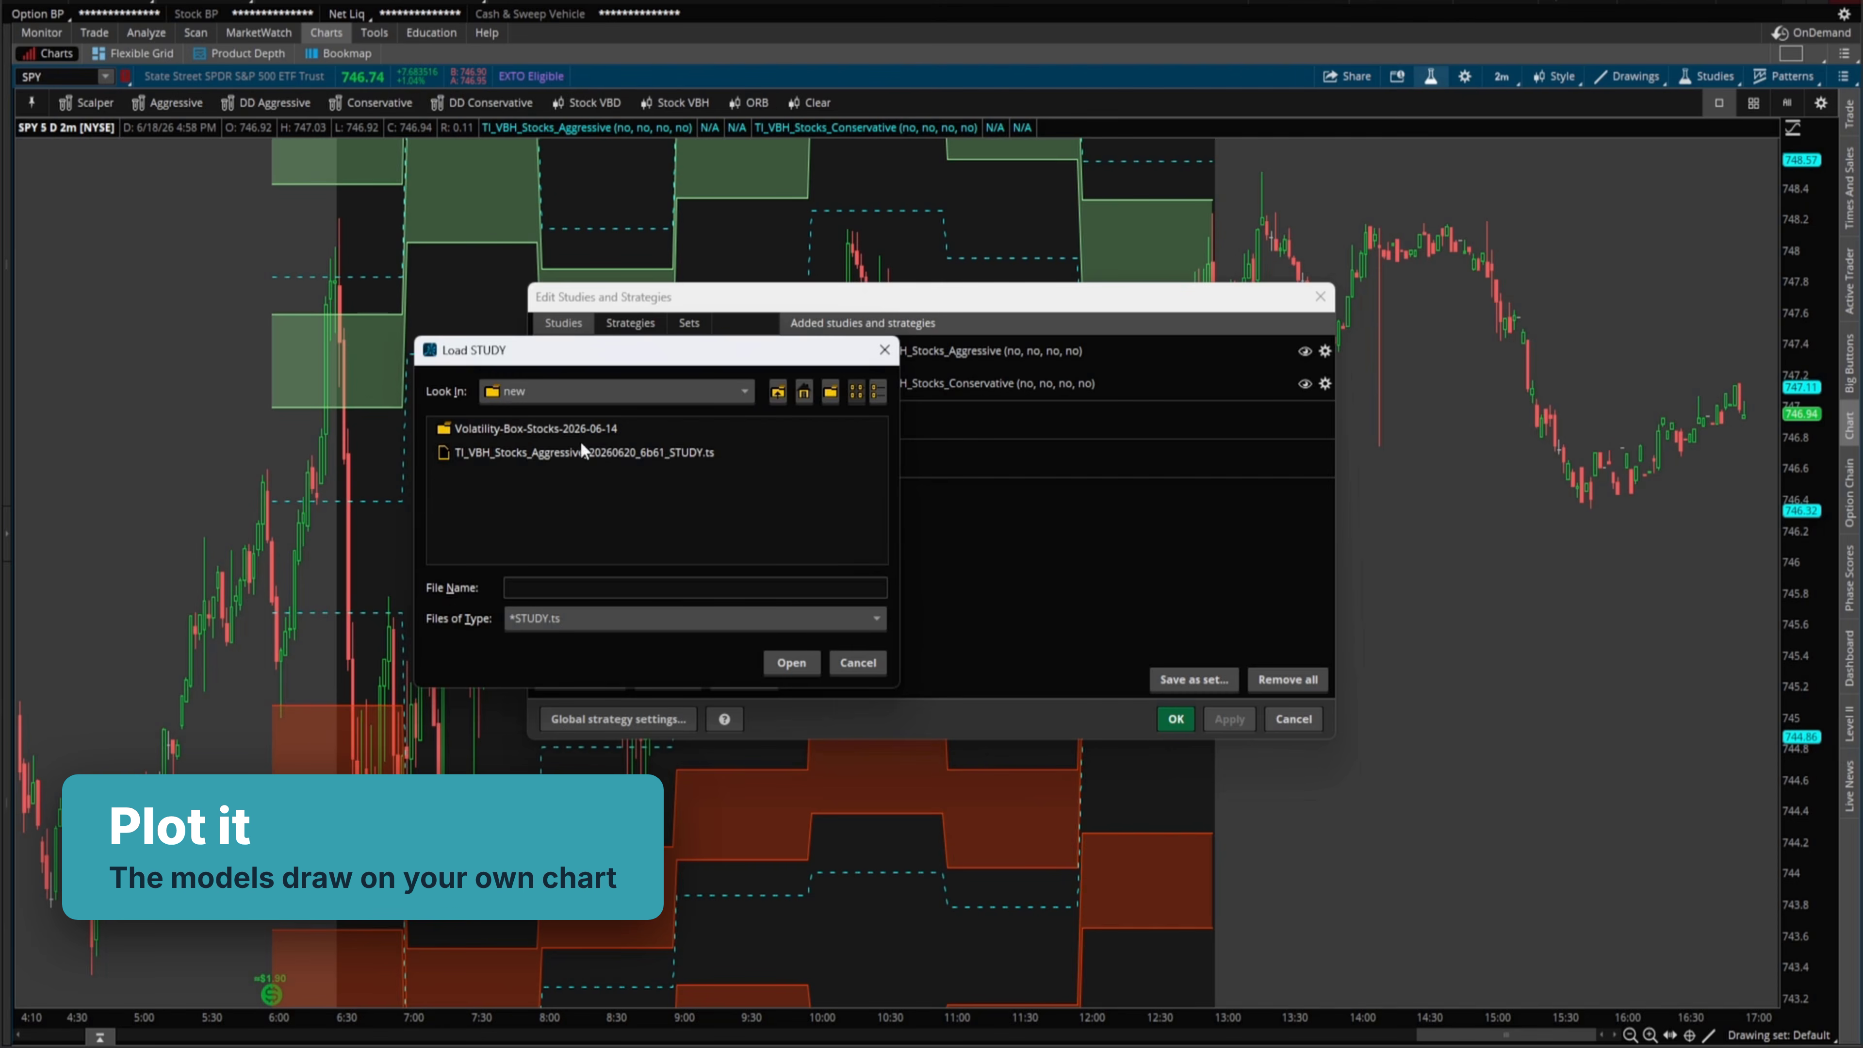
- Import the downloaded TI_VBH_Stocks_Aggressive_20260620_6b61 .ts study file
{"action": "left_click", "coordinate": [580, 446]}
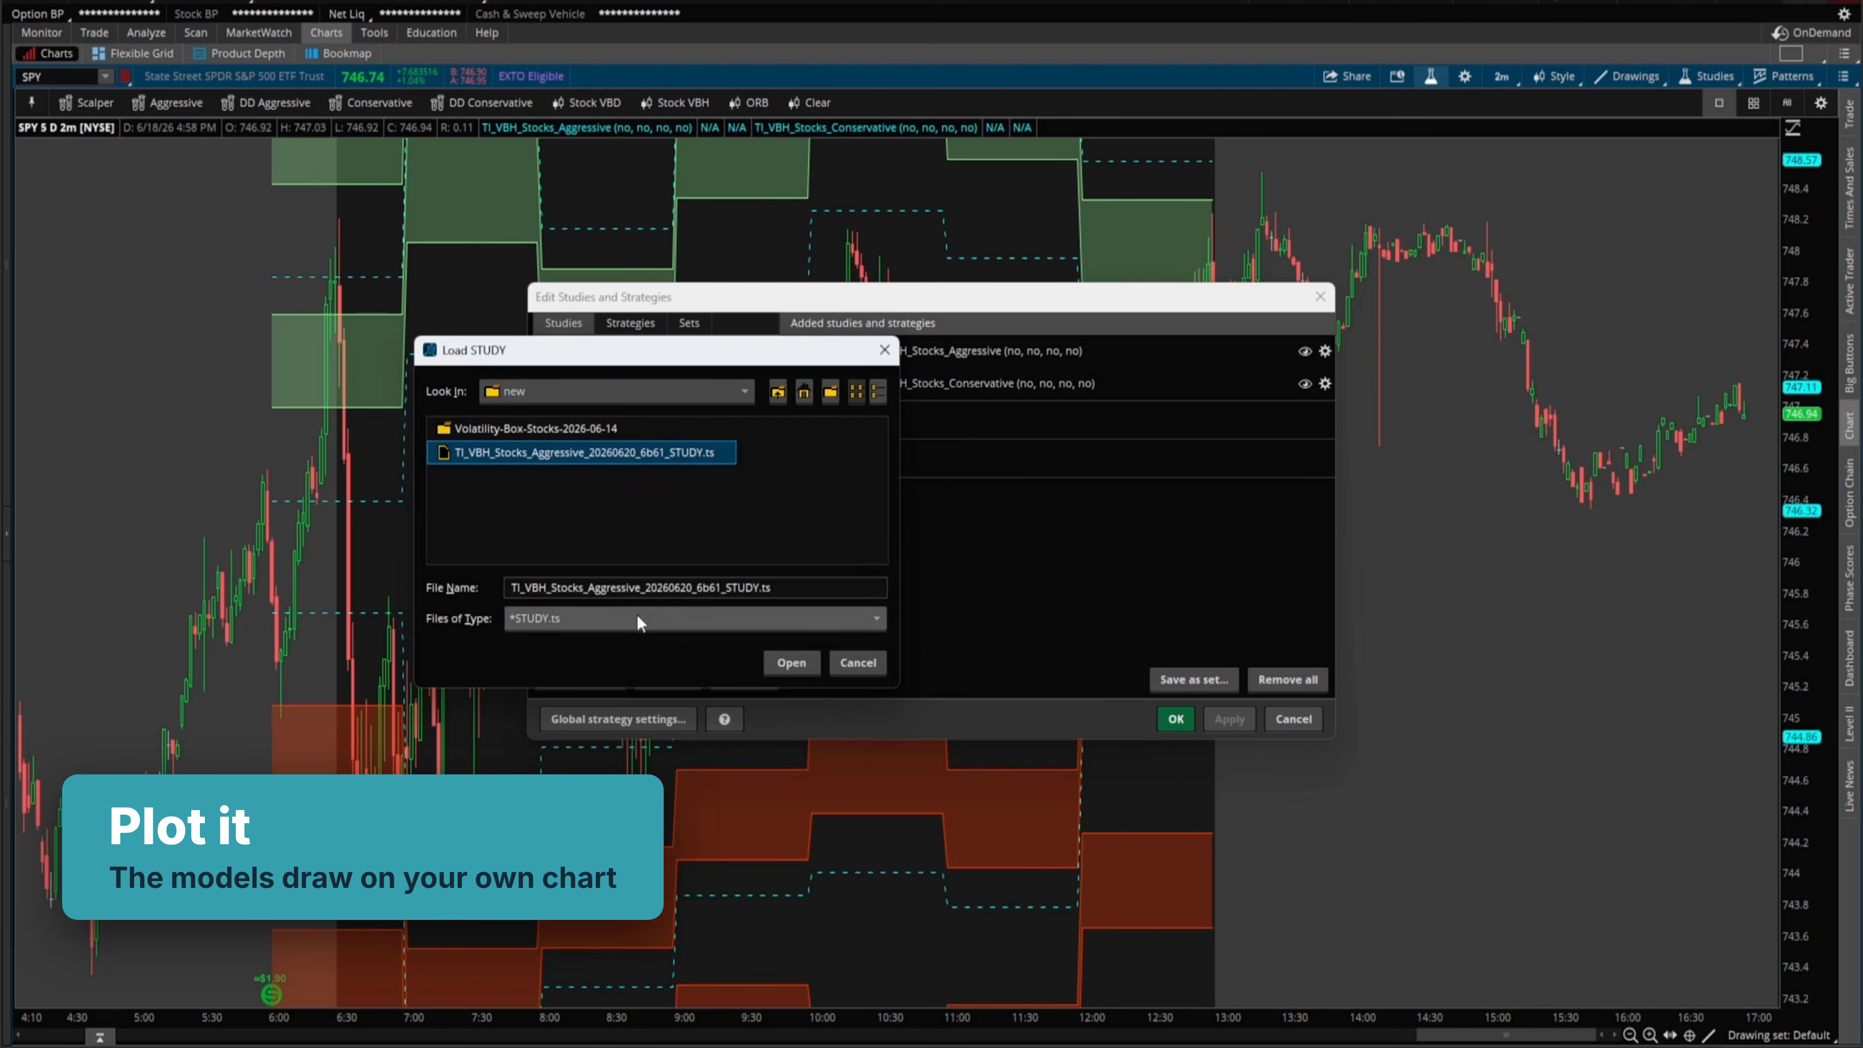
{"action": "left_click", "coordinate": [550, 455]}
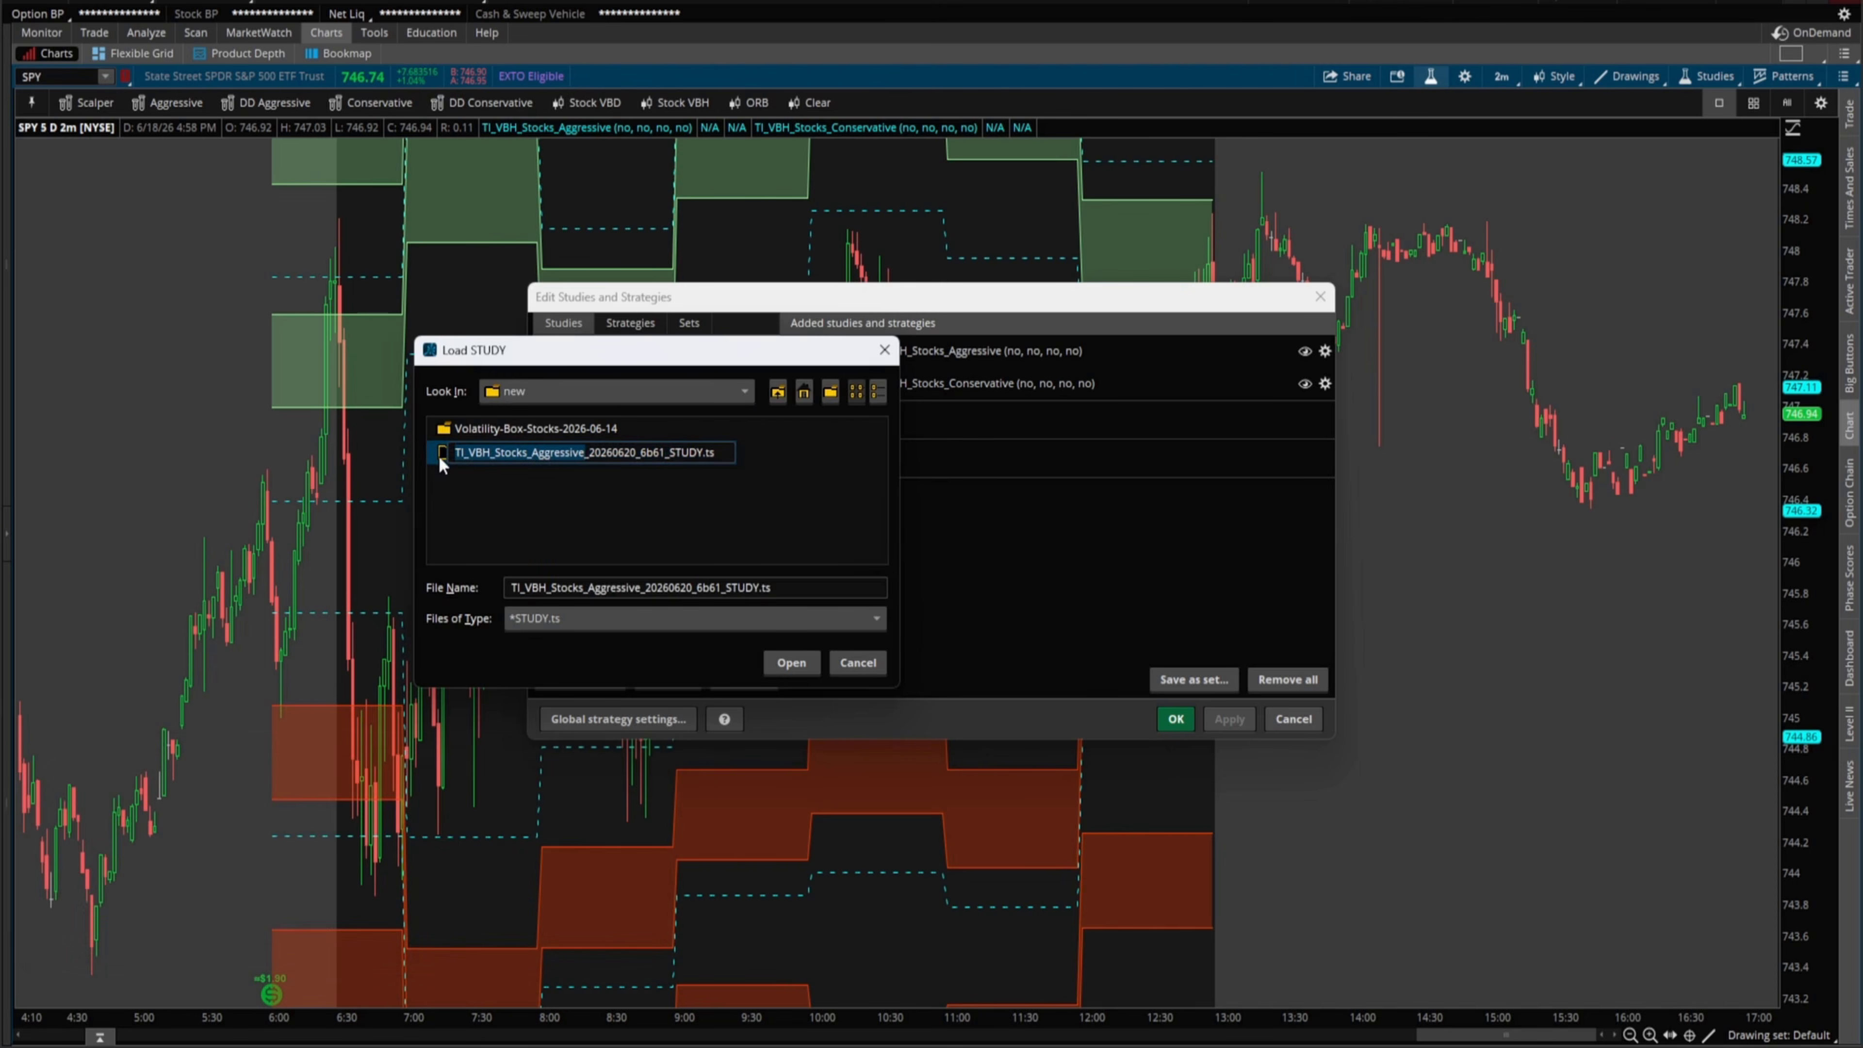
{"action": "left_click", "coordinate": [806, 664]}
- Find TI_VBH_Stocks_Aggressive_20260620_6b61 via a 'ti_vbh' search and apply it to the SPY chart
{"action": "left_click", "coordinate": [626, 352]}
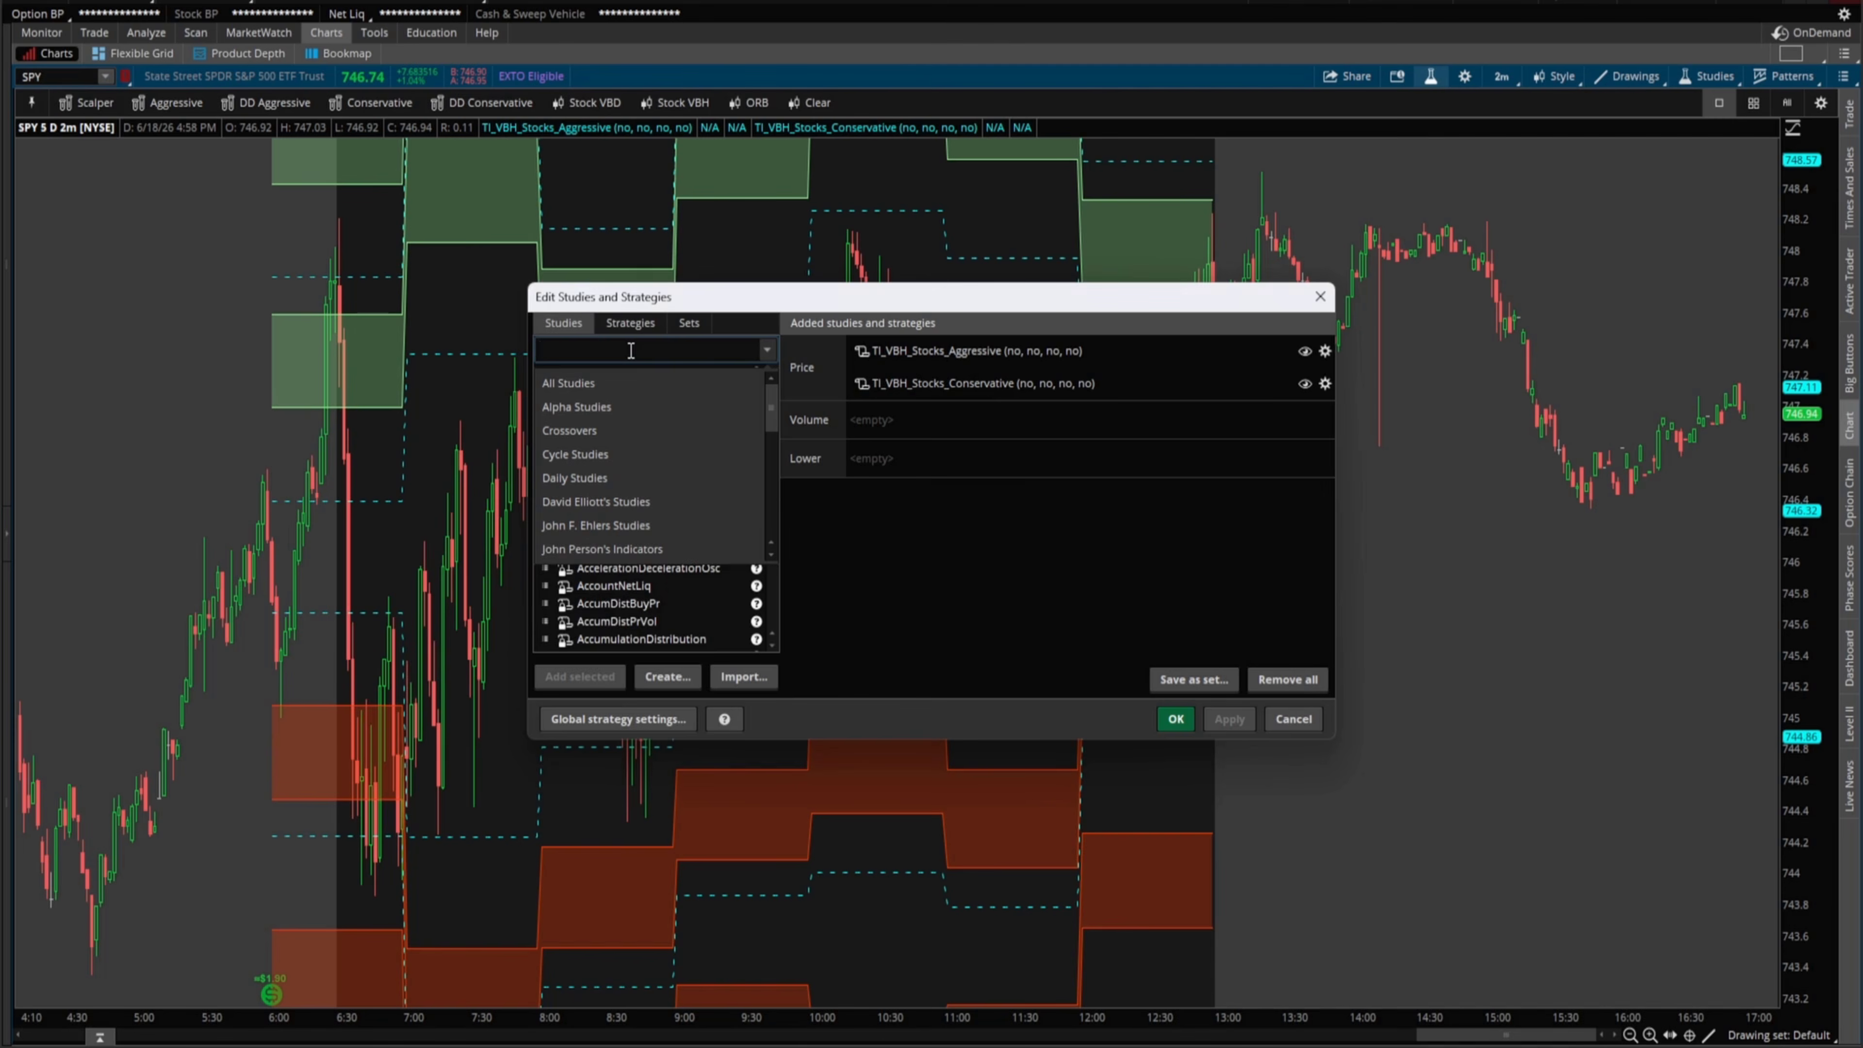
{"action": "type", "text": "ti_vbh"}
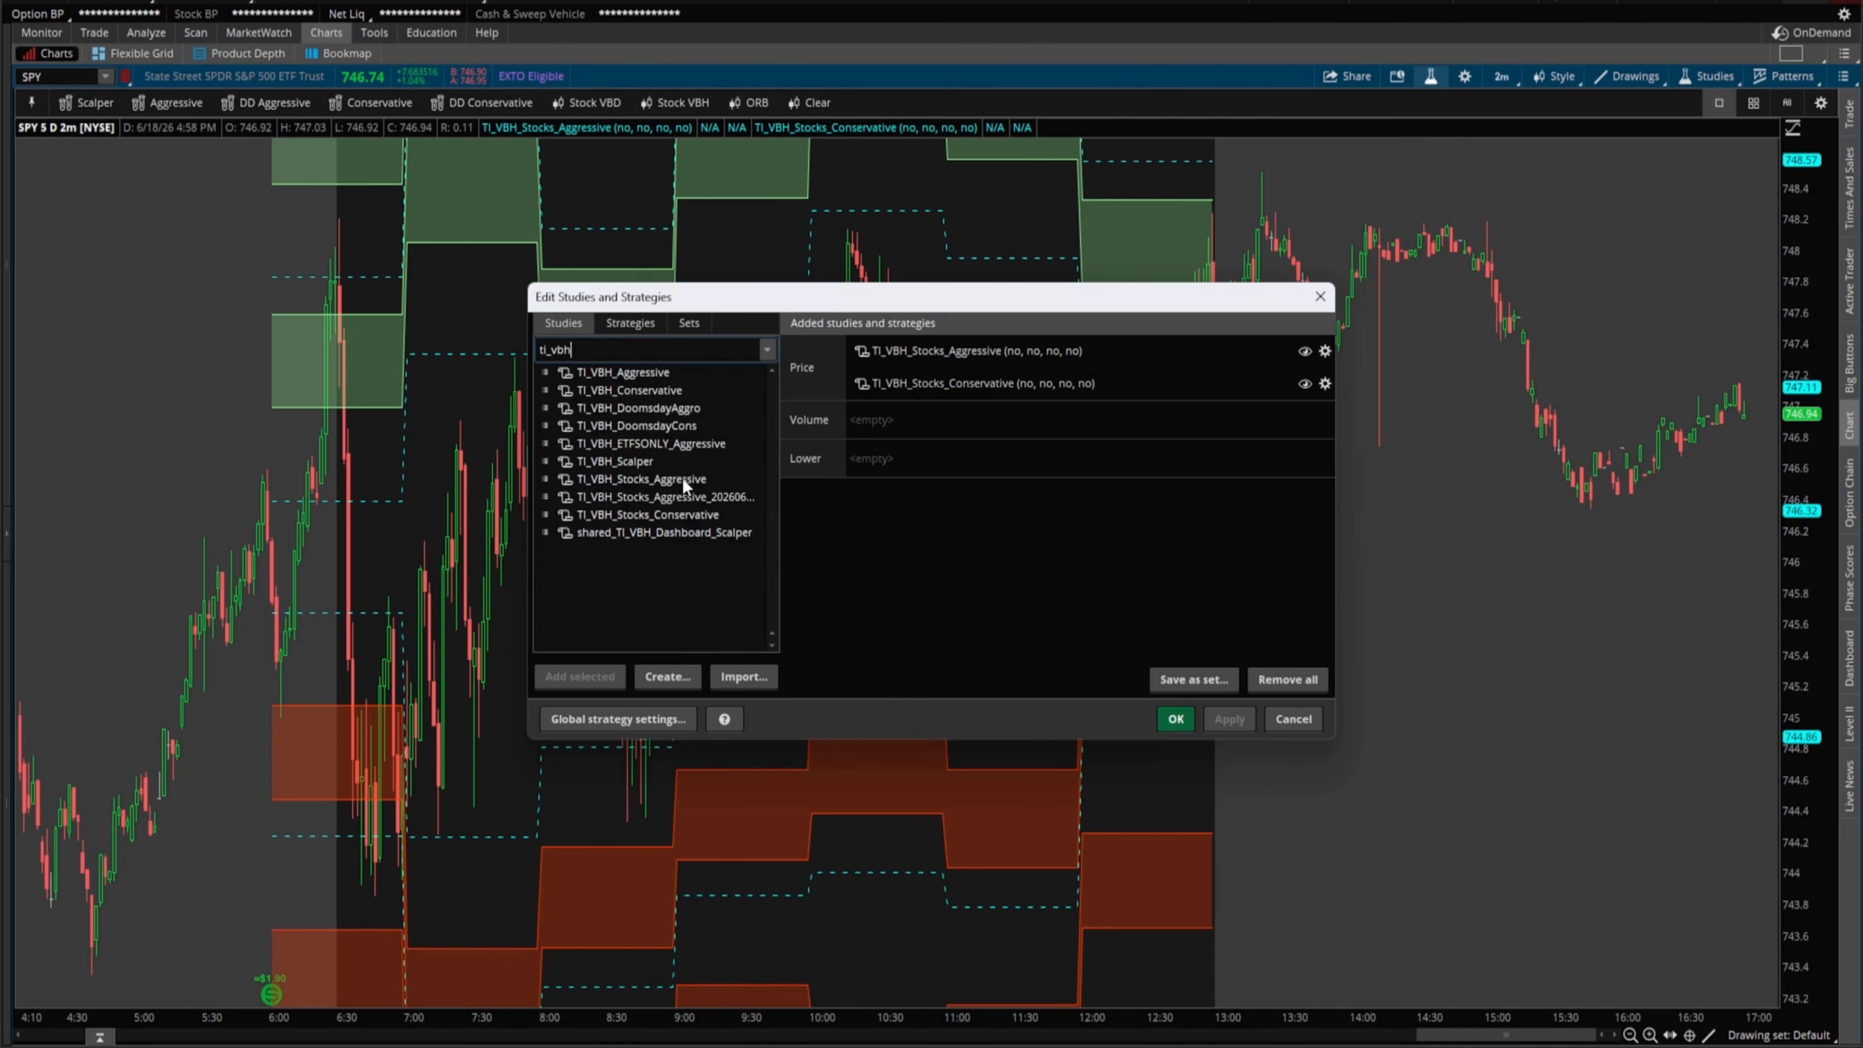
{"action": "left_click", "coordinate": [703, 497]}
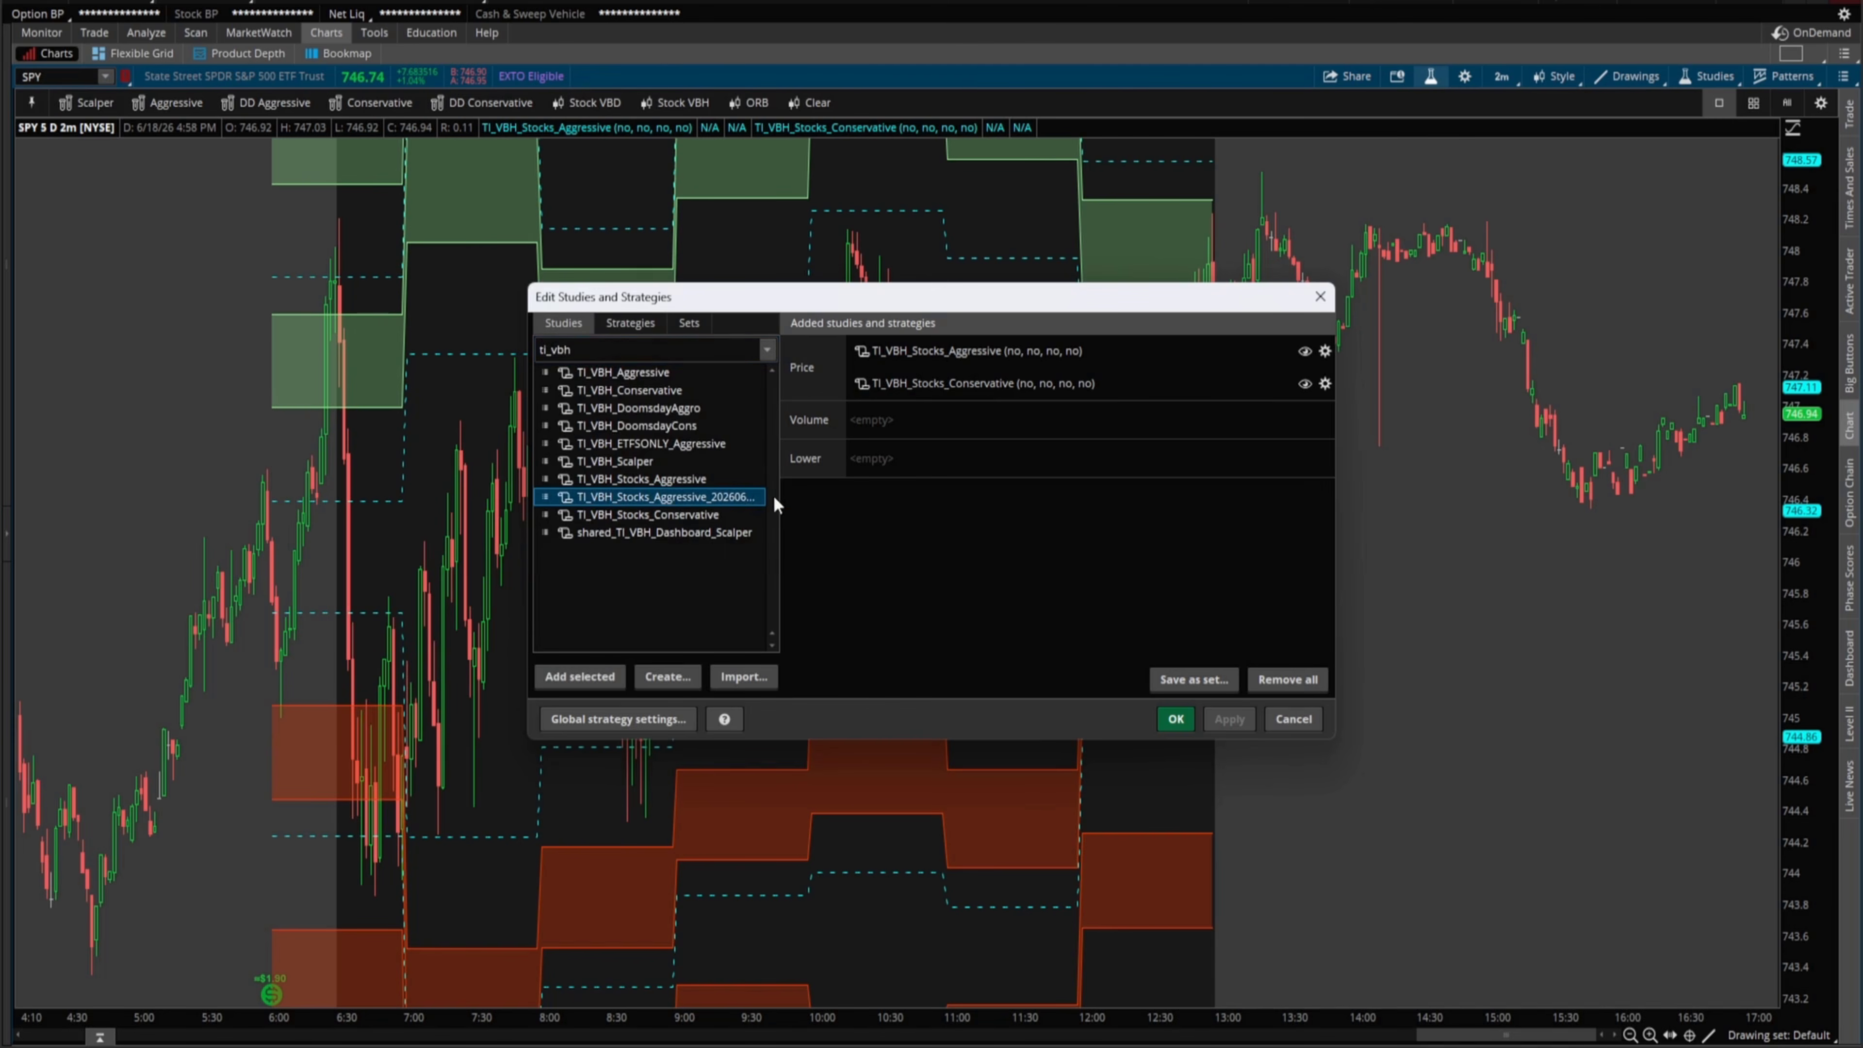
{"action": "double_click", "coordinate": [742, 504]}
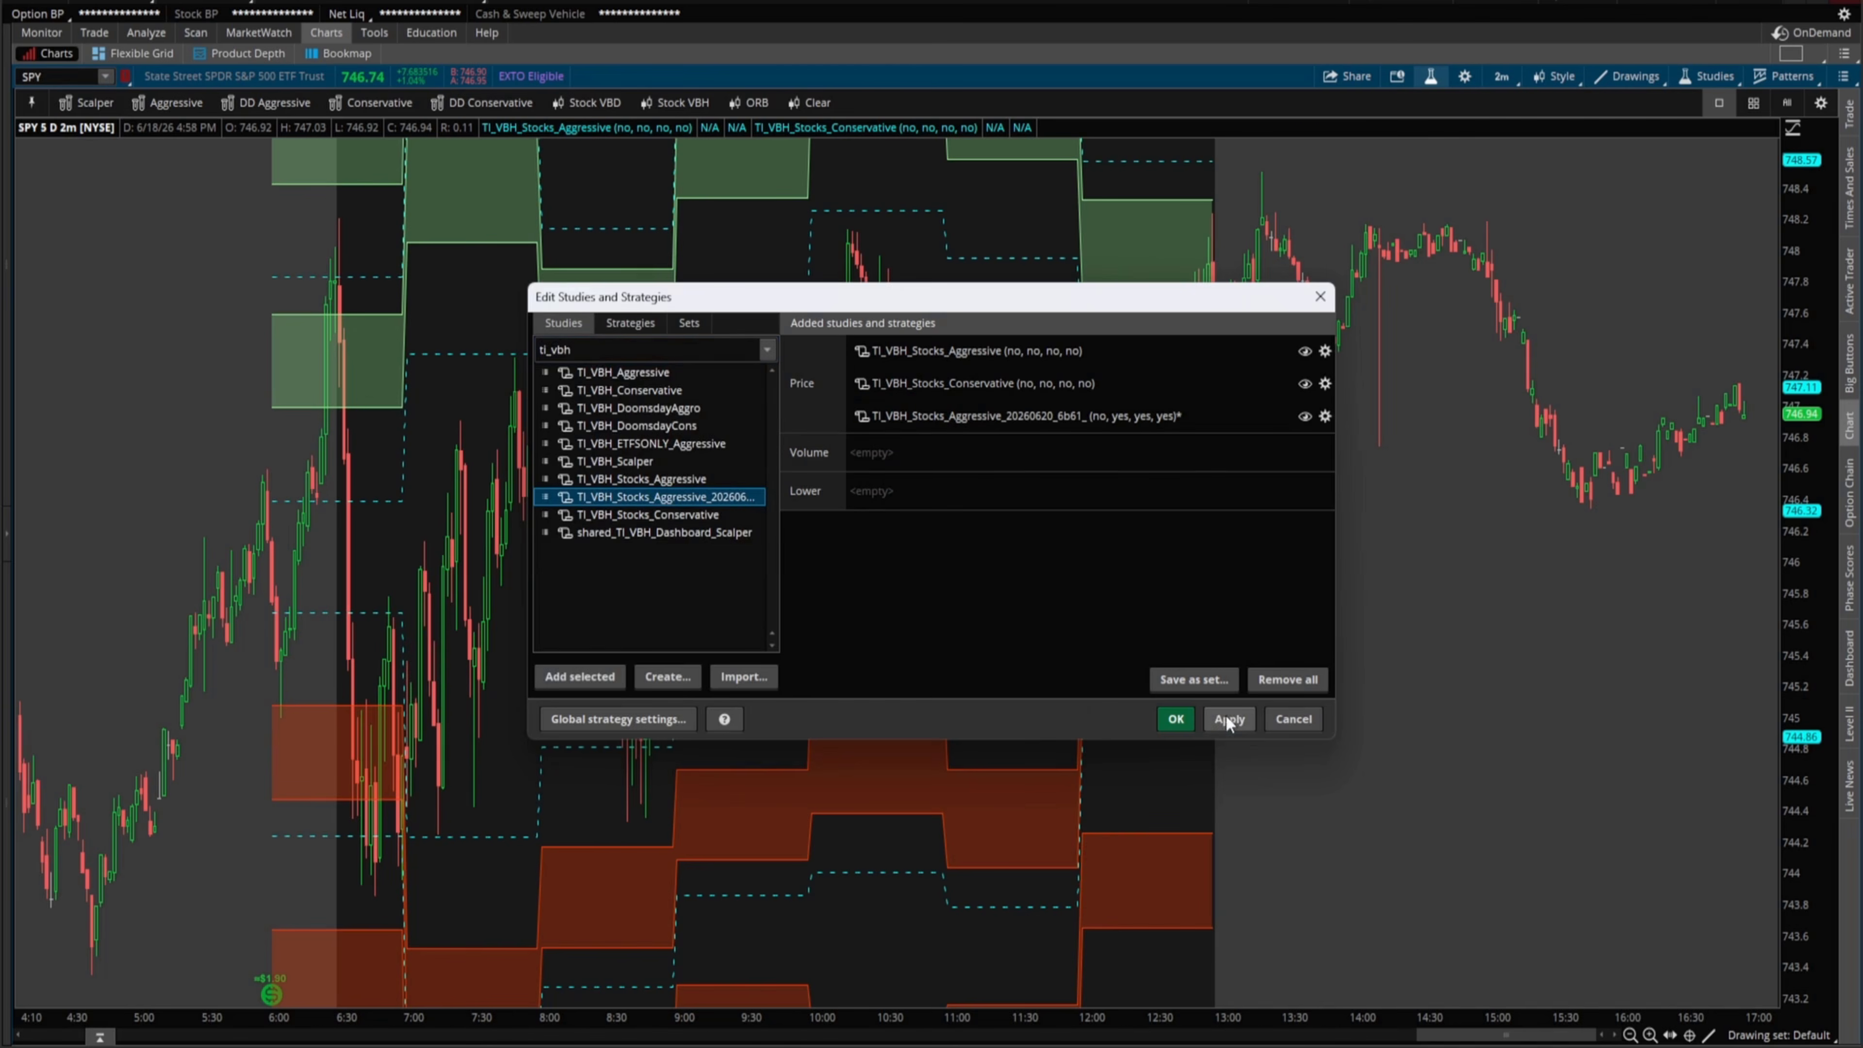
{"action": "left_click", "coordinate": [1228, 718]}
{"action": "left_click", "coordinate": [1175, 719]}
{"action": "left_click", "coordinate": [74, 77]}
- Load the TTWO, HD and LOW charts in turn to view the new study
{"action": "type", "text": "TTW"}
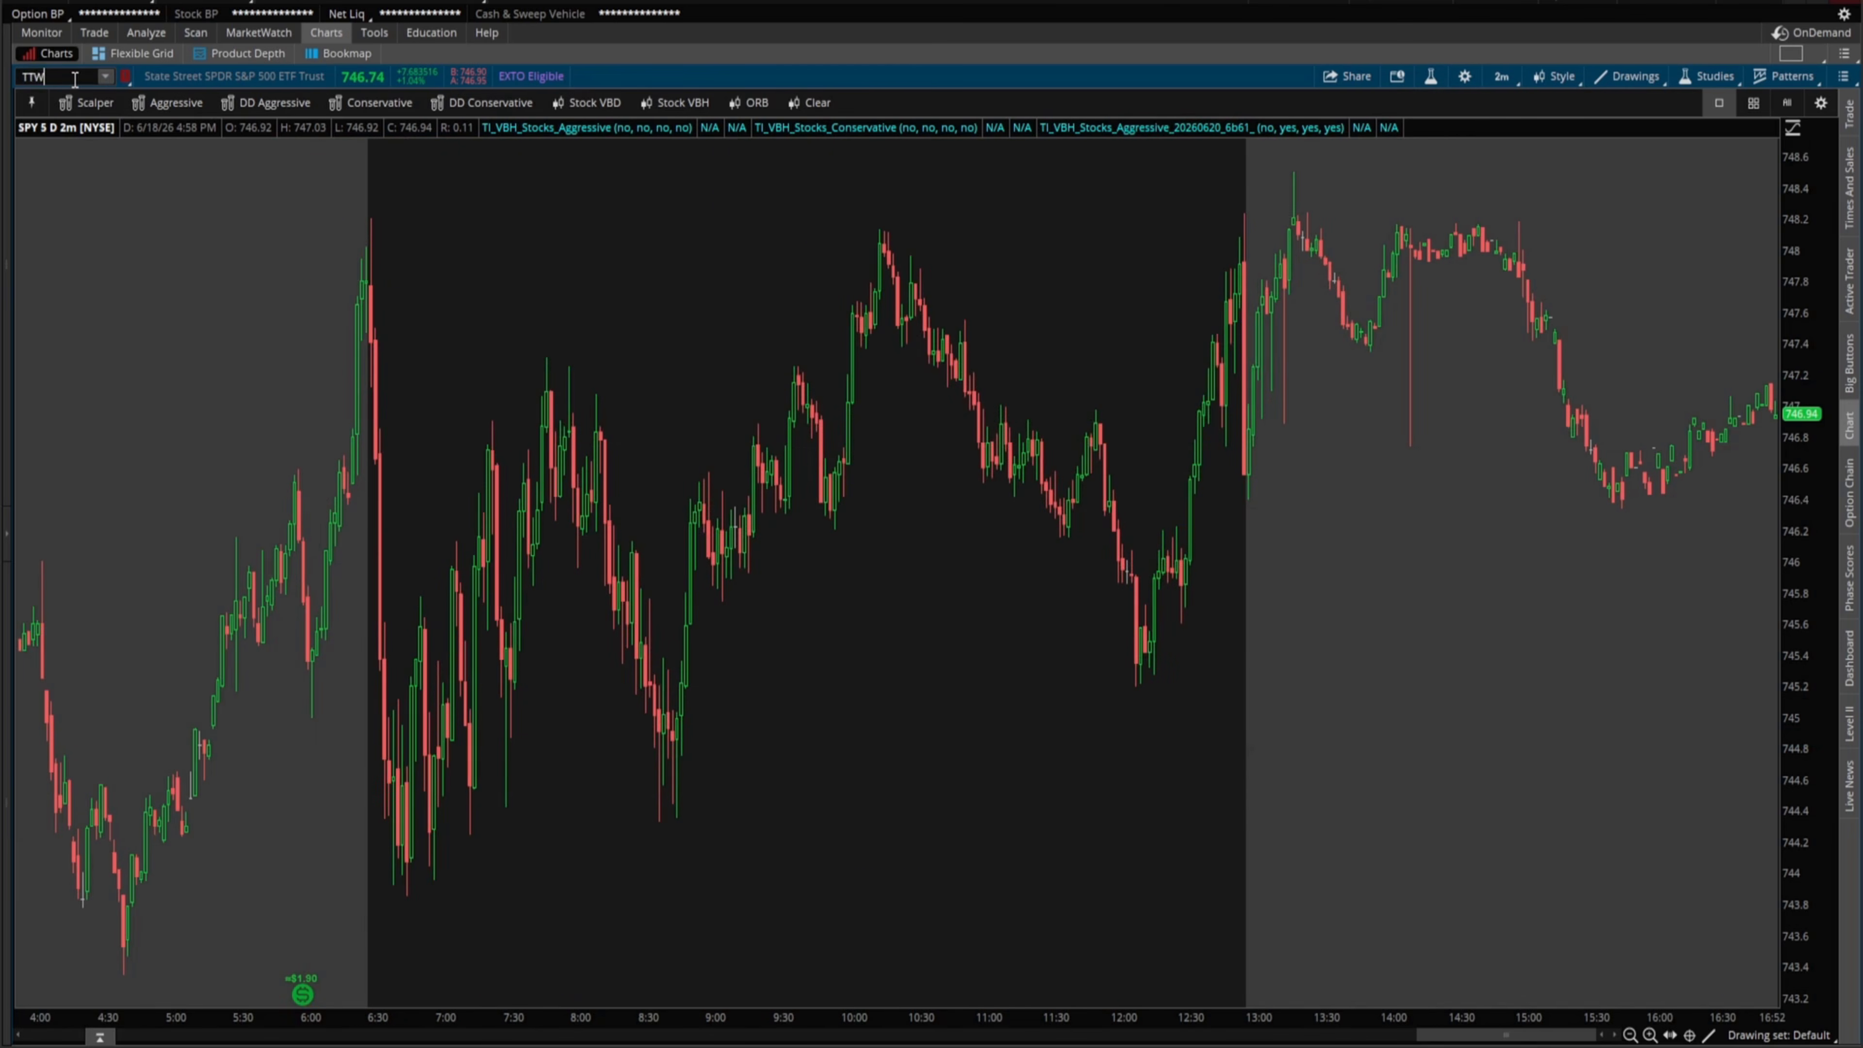
{"action": "type", "text": "O"}
{"action": "key", "text": "Return"}
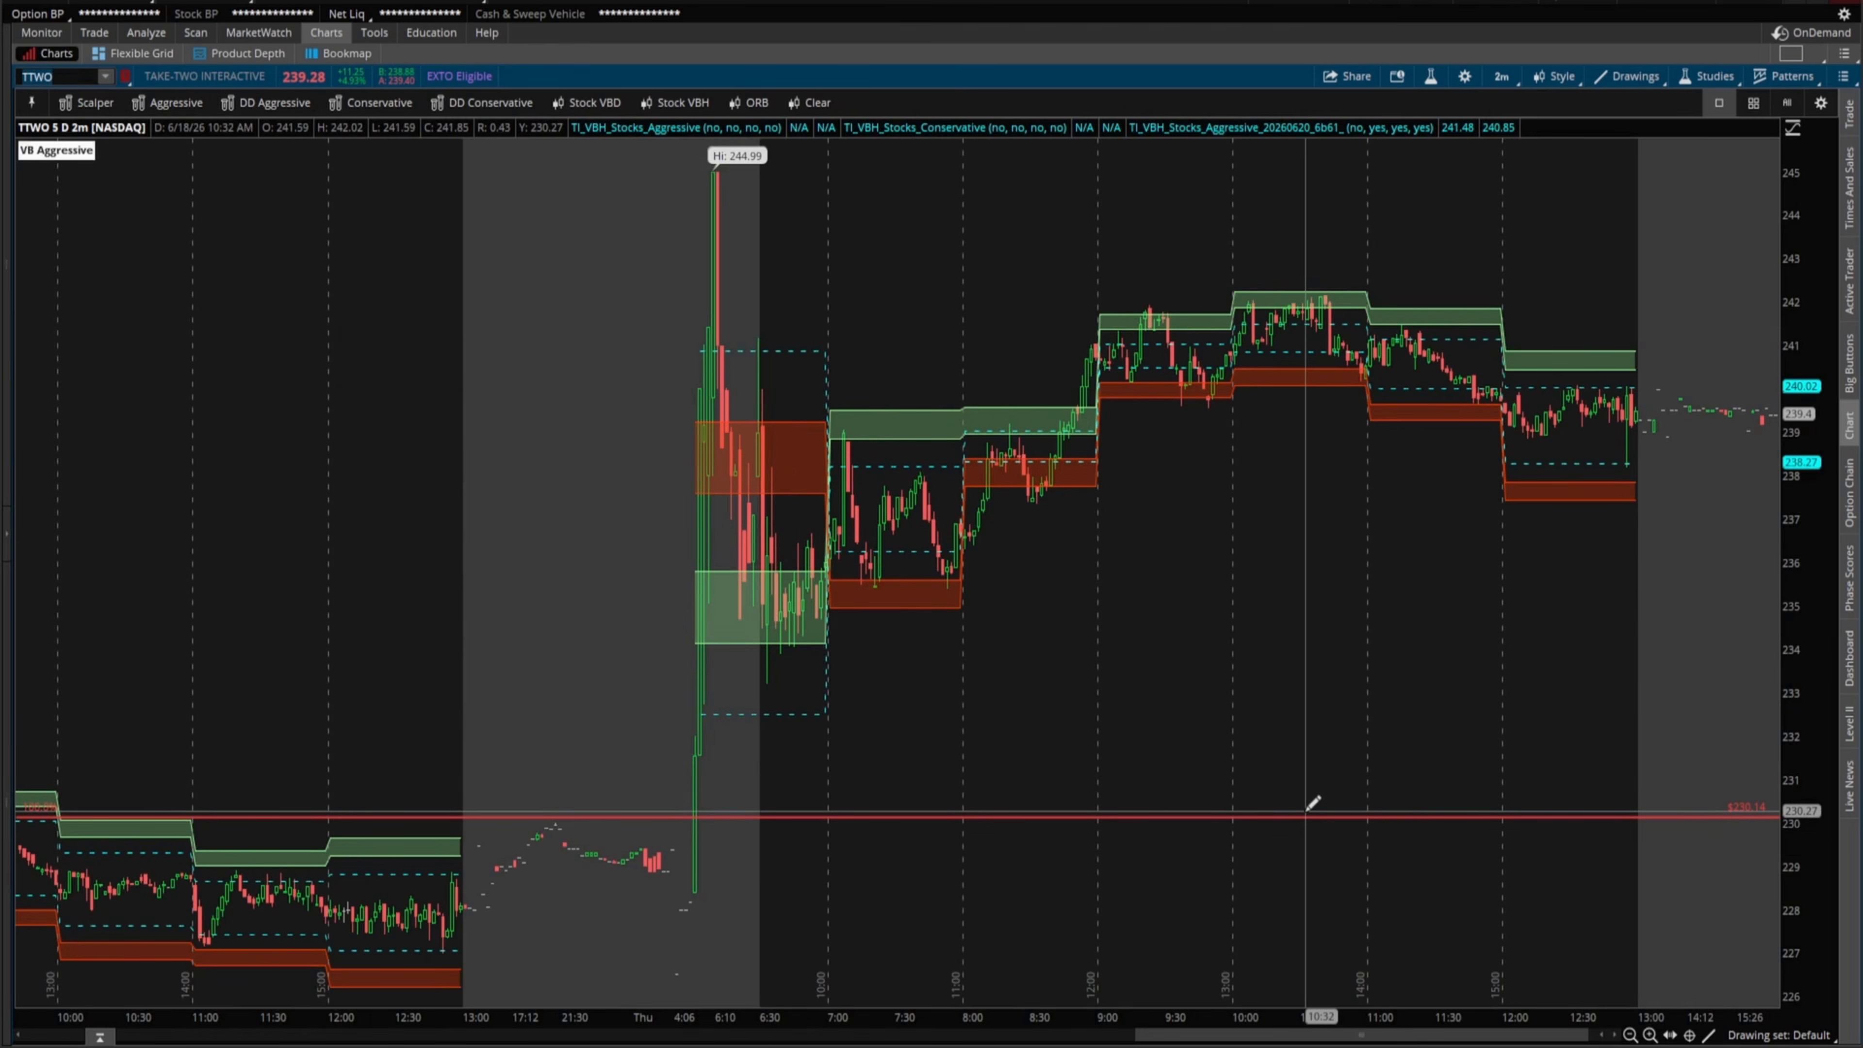
{"action": "type", "text": "HD"}
{"action": "key", "text": "Return"}
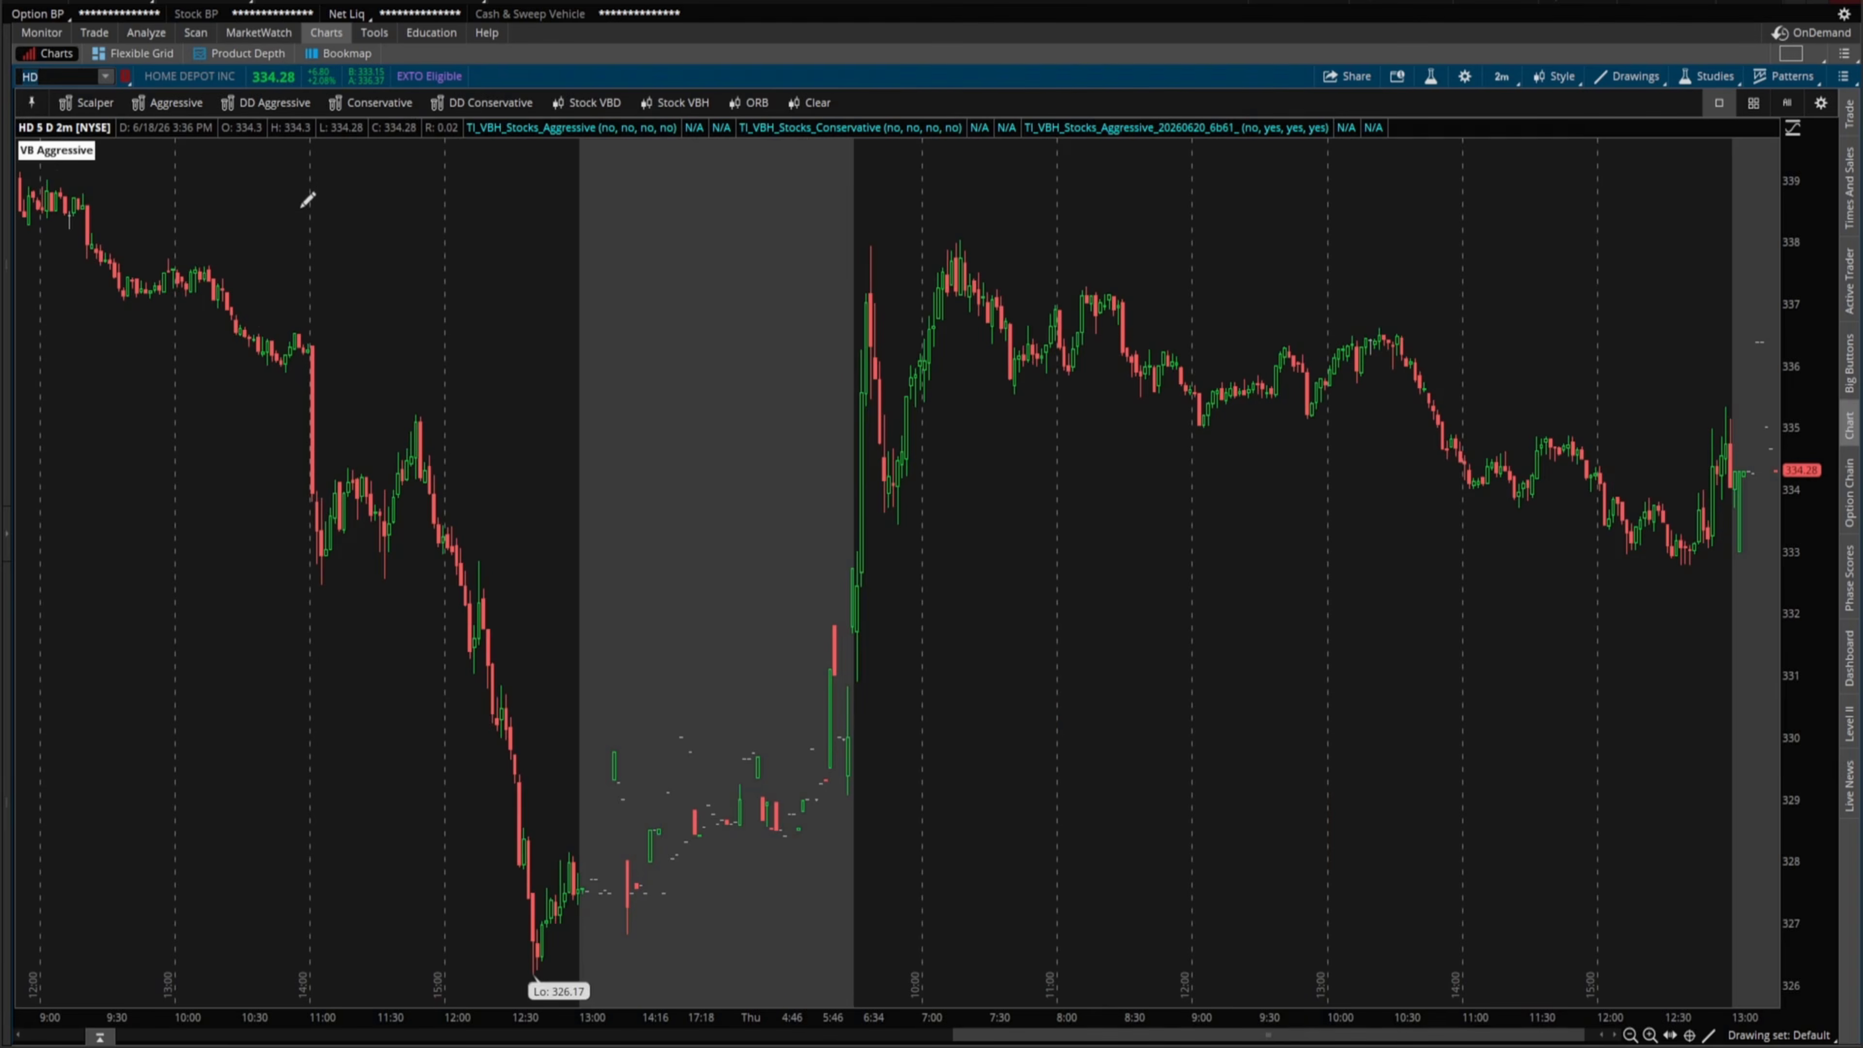
{"action": "type", "text": "LOW"}
{"action": "key", "text": "Return"}
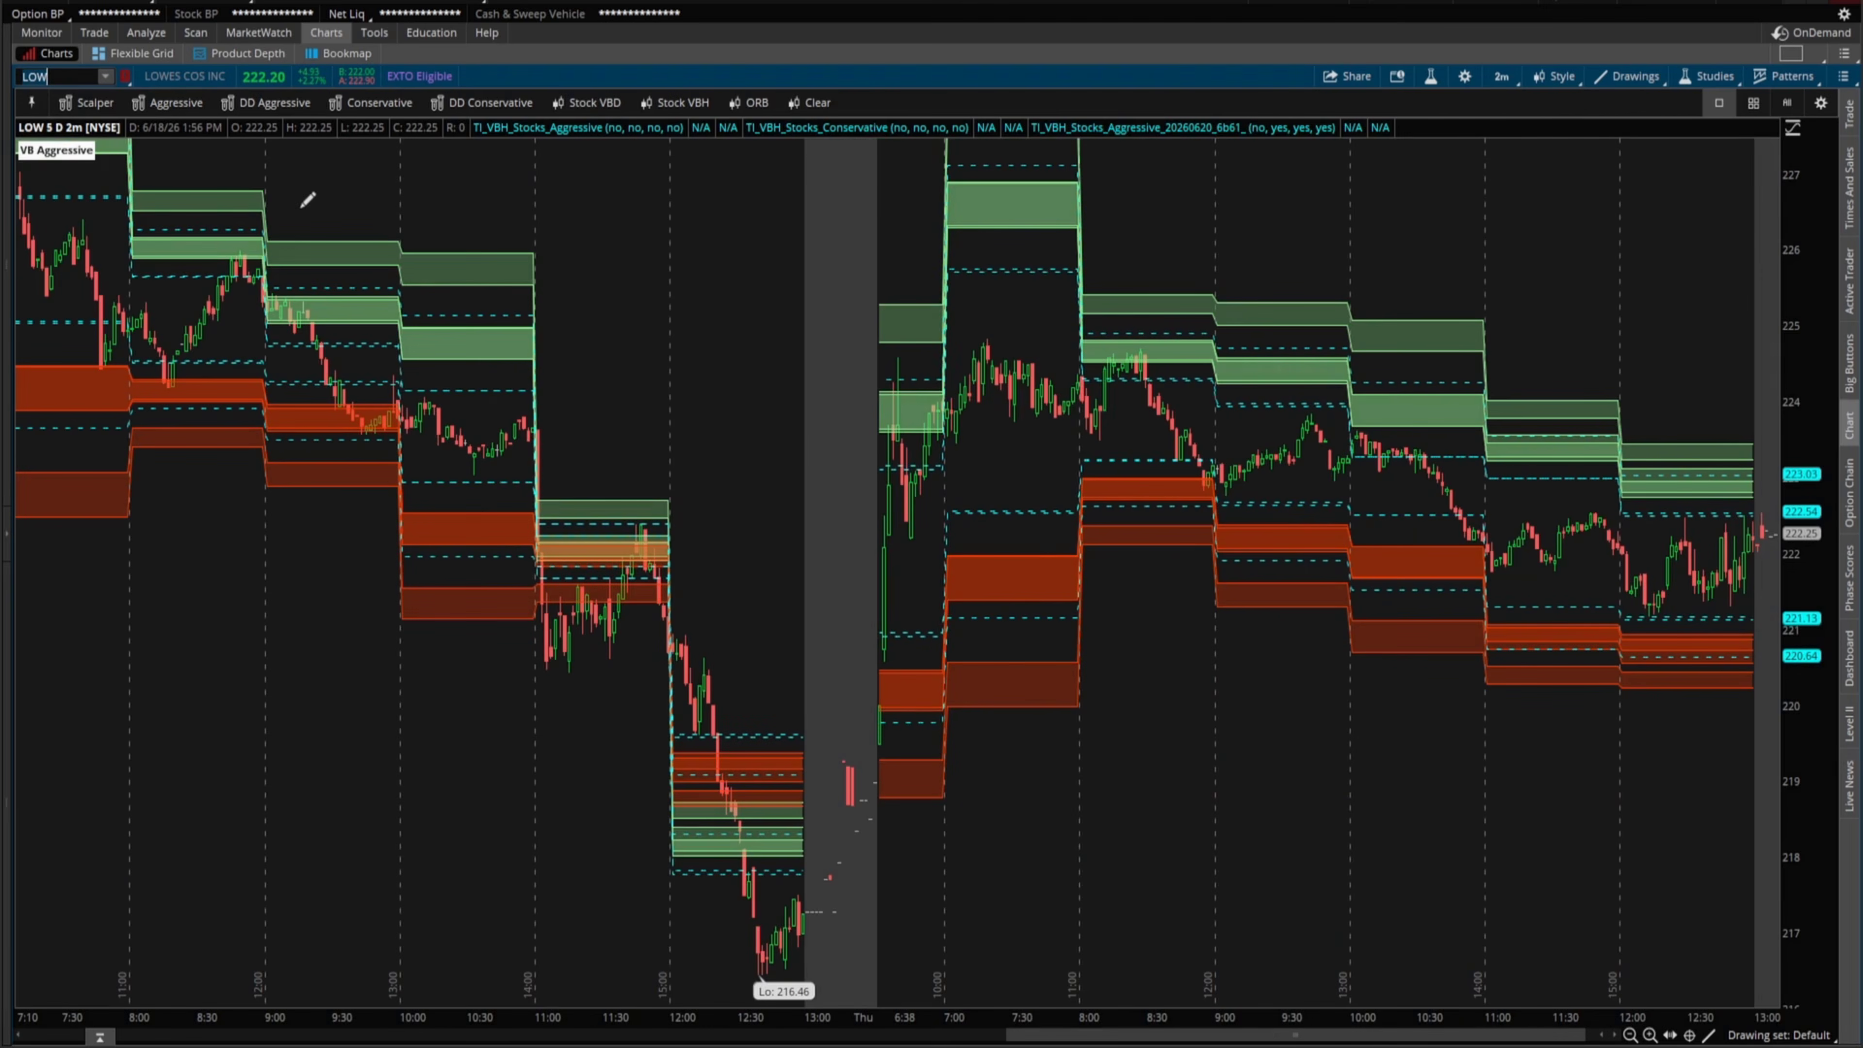
- Remove the older TI_VBH_Stocks_Aggressive and TI_VBH_Stocks_Conservative studies from the chart
{"action": "left_click", "coordinate": [1430, 76]}
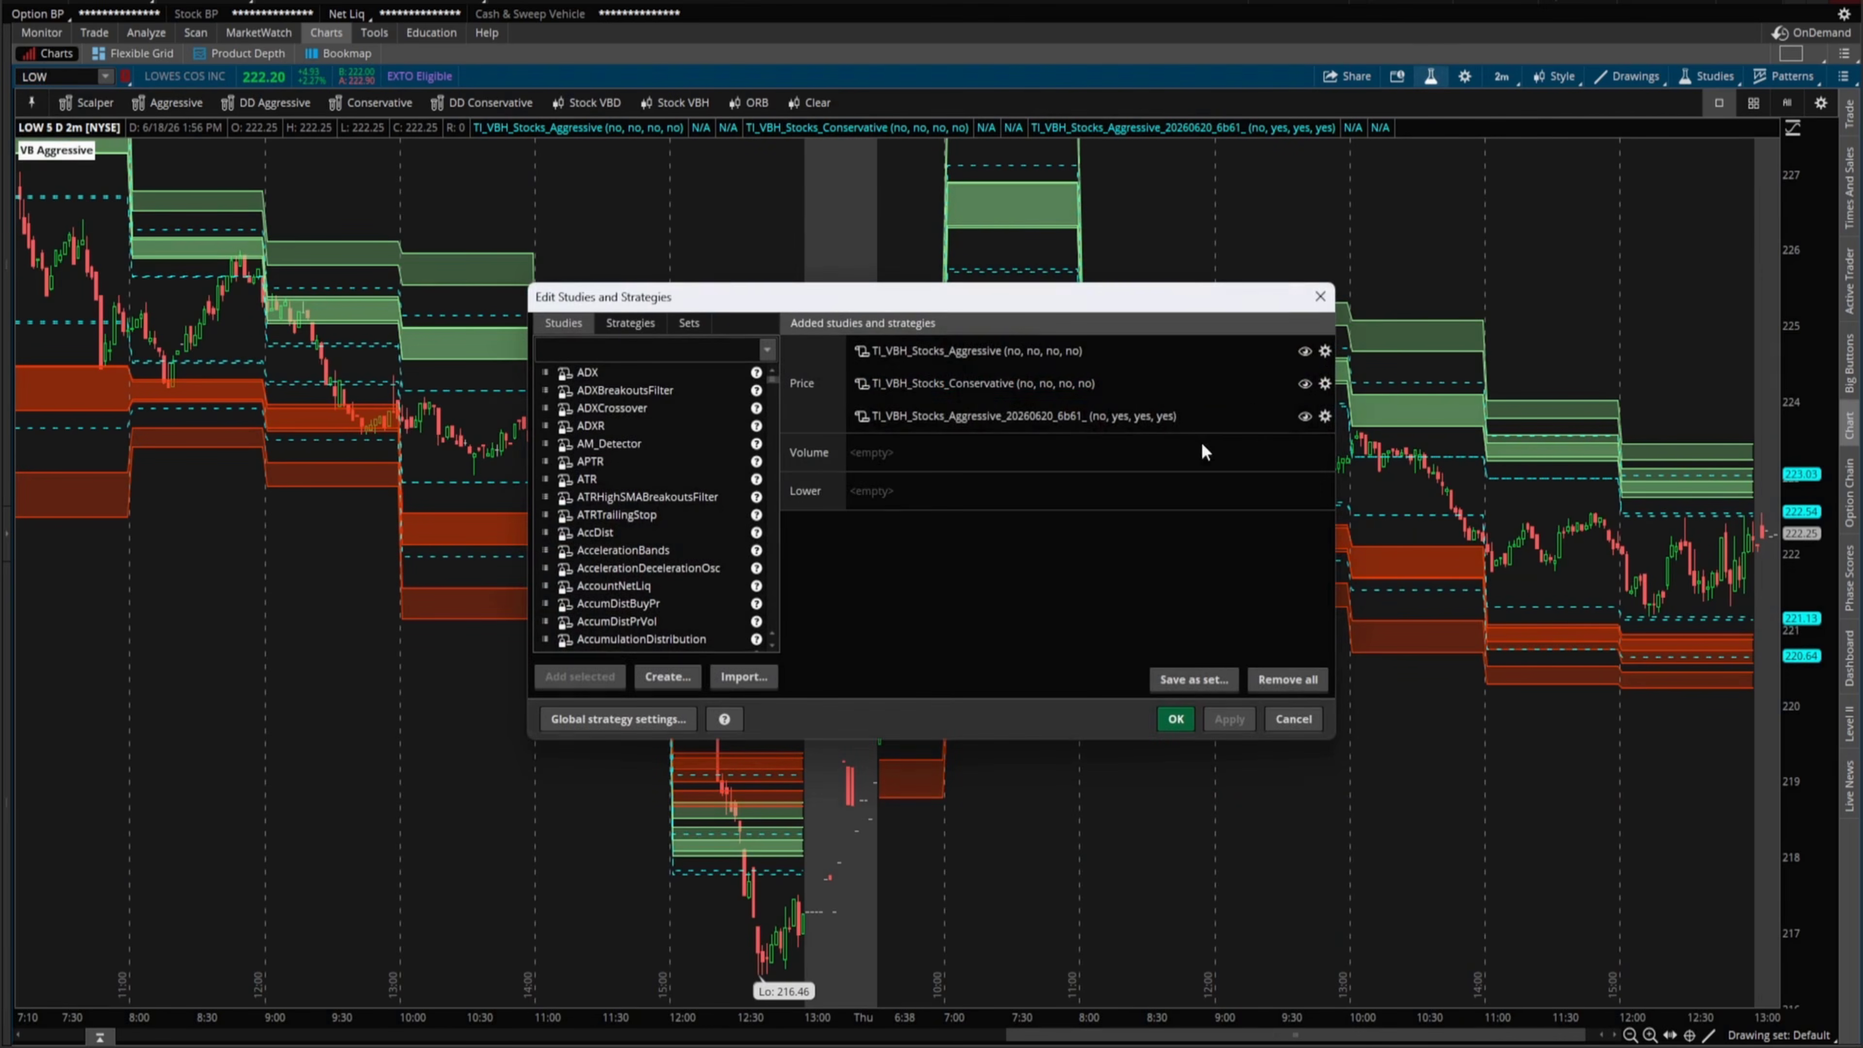
{"action": "left_click", "coordinate": [1285, 352]}
{"action": "left_click", "coordinate": [1284, 352]}
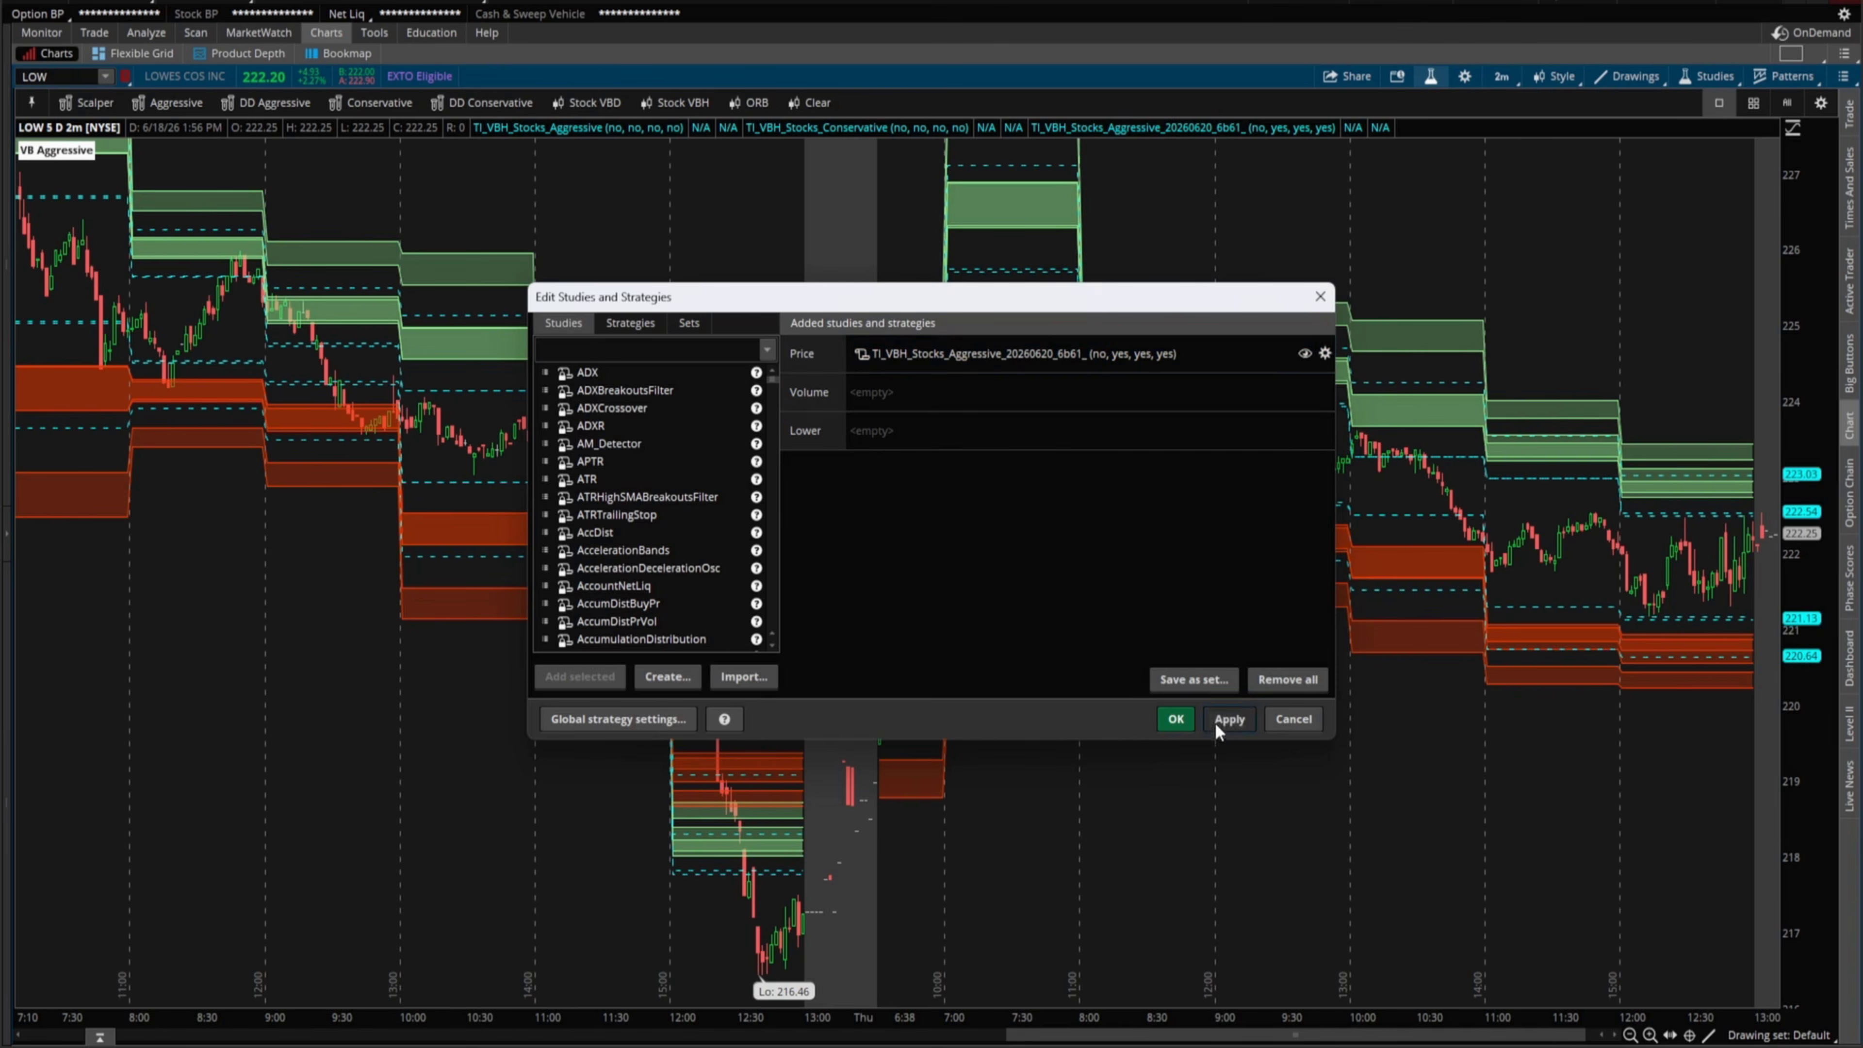
{"action": "left_click", "coordinate": [1175, 718]}
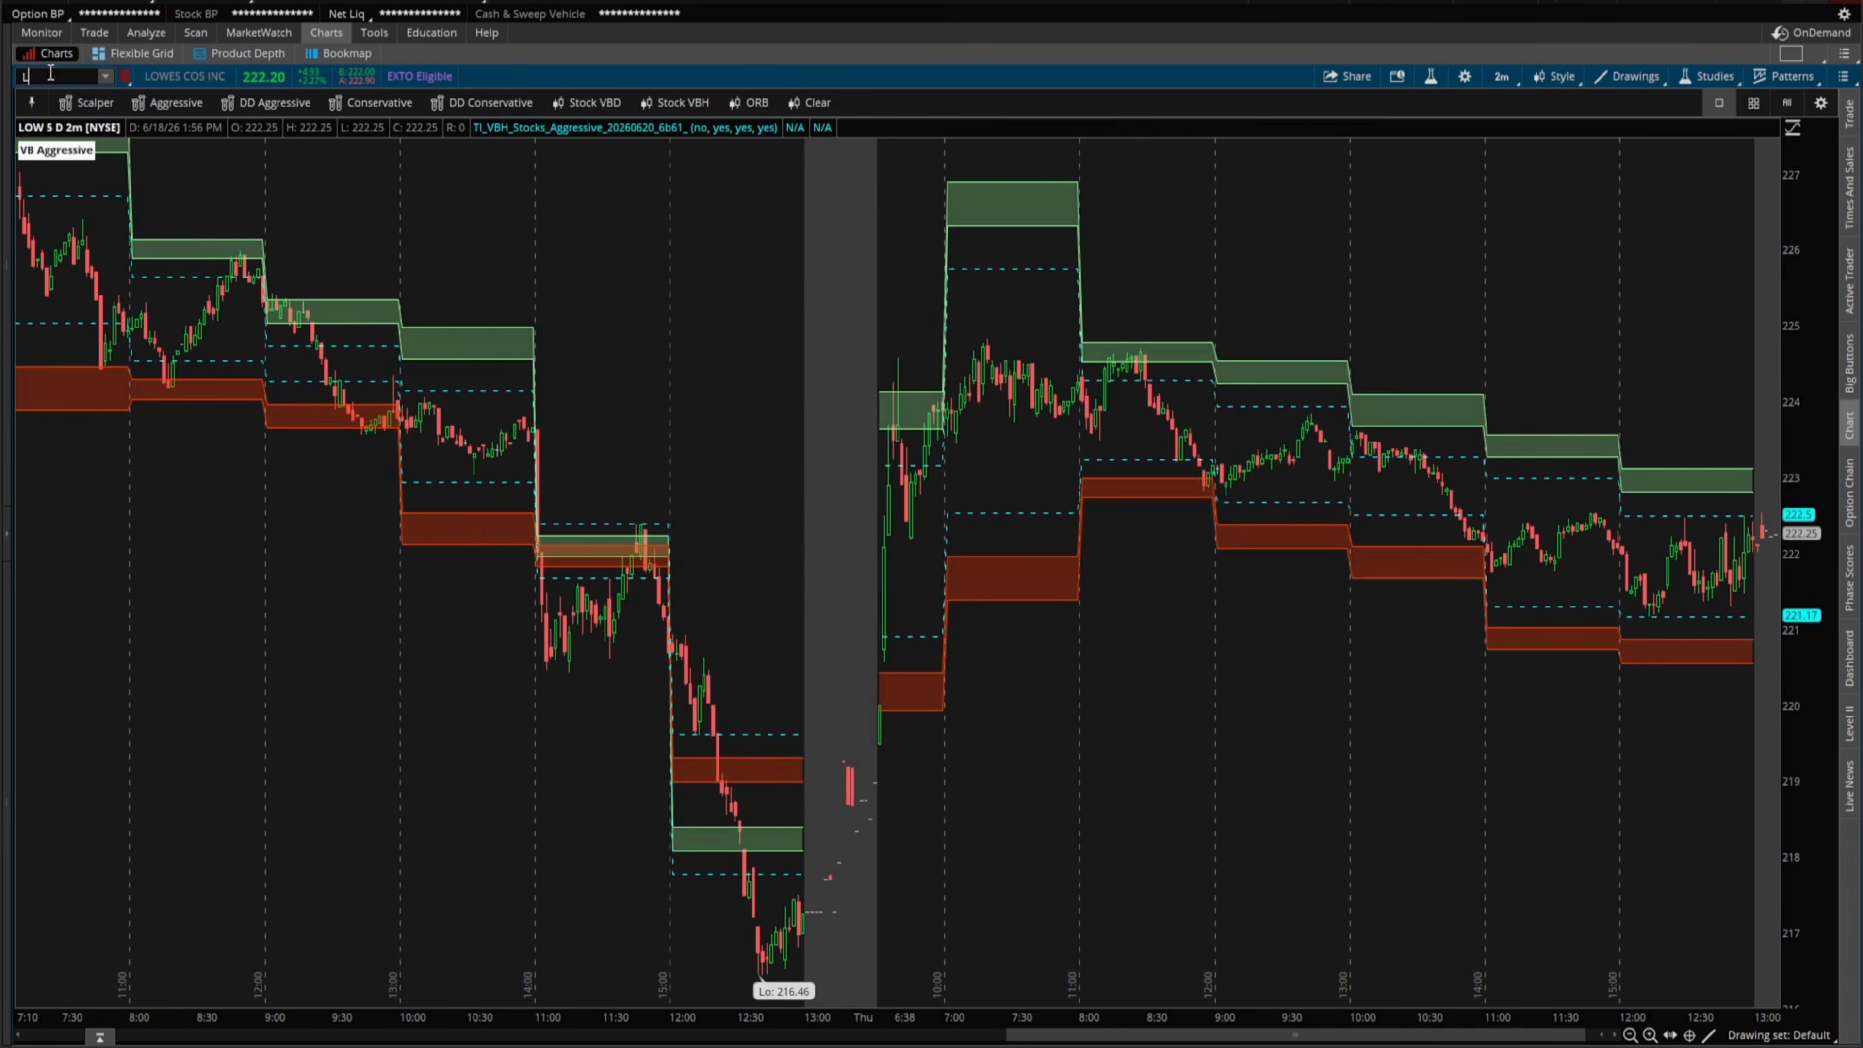
- Switch the chart symbol back to SPY
{"action": "left_click", "coordinate": [50, 74]}
{"action": "key", "text": "BackSpace"}
{"action": "type", "text": "SPY"}
{"action": "key", "text": "Return"}
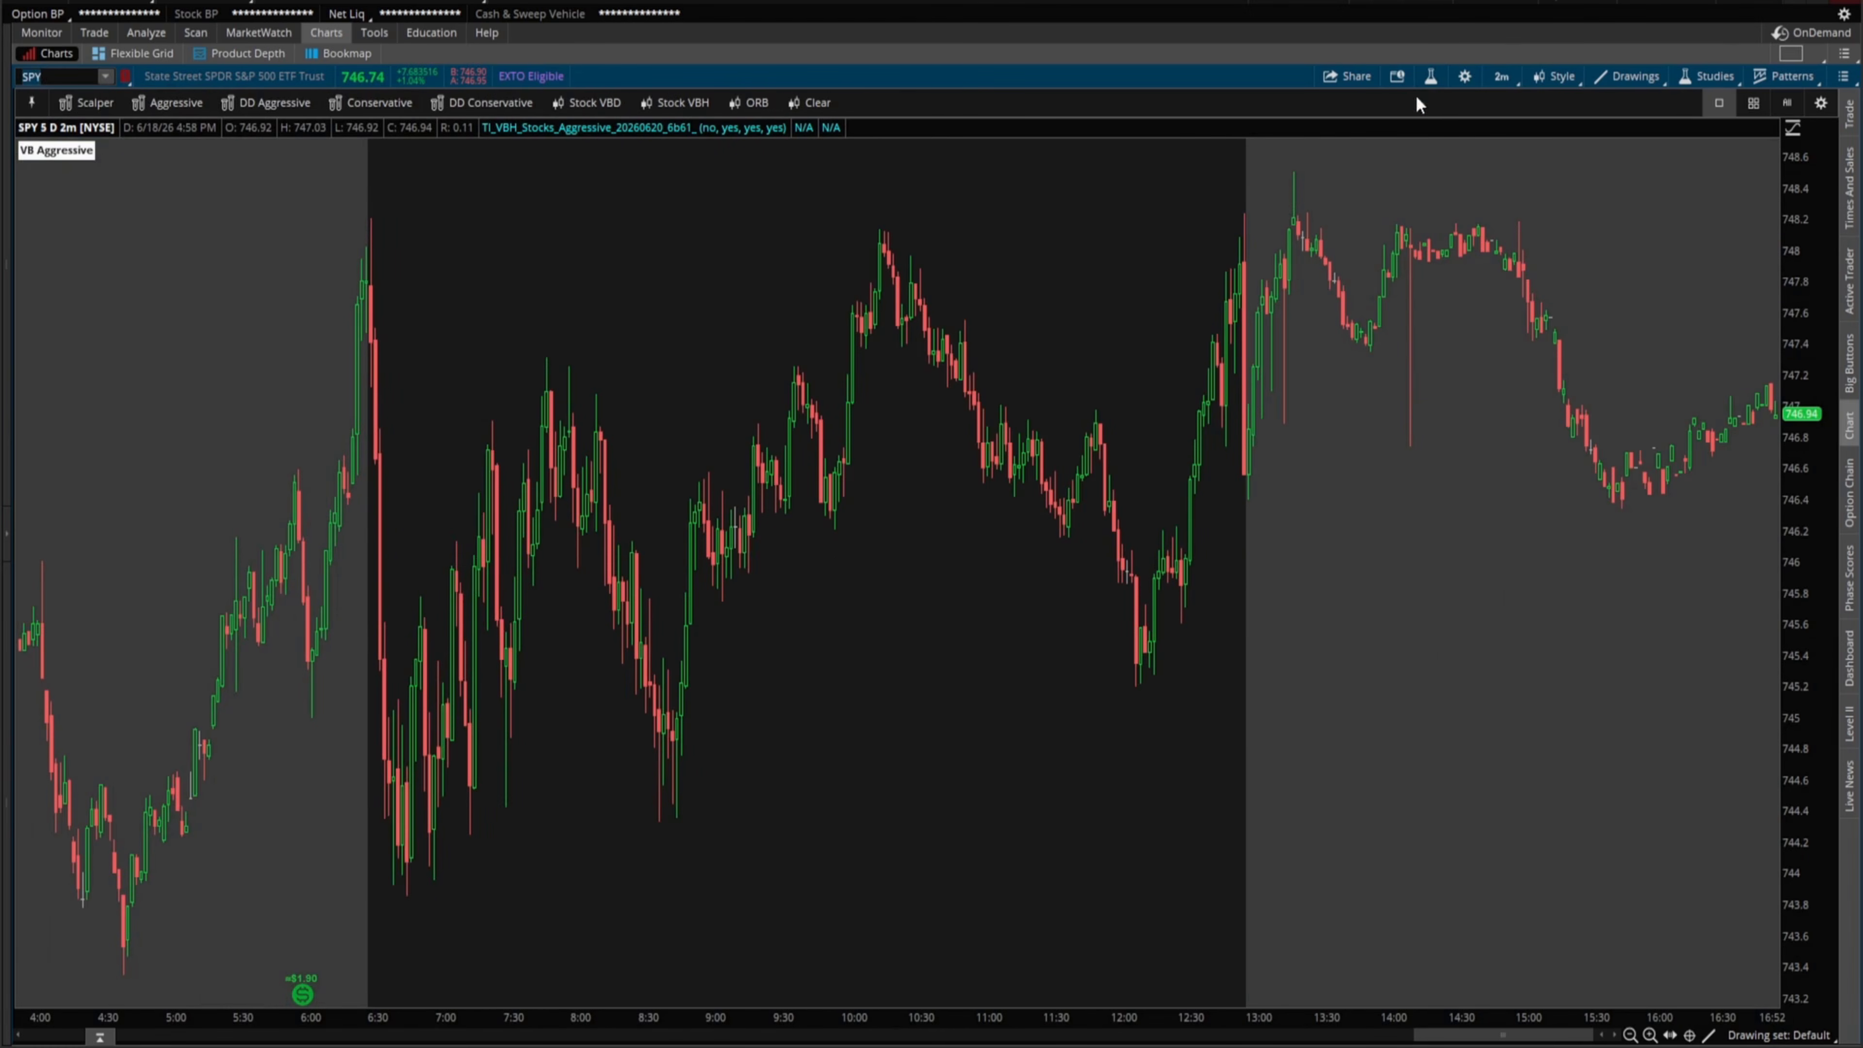
{"action": "left_click", "coordinate": [1442, 76]}
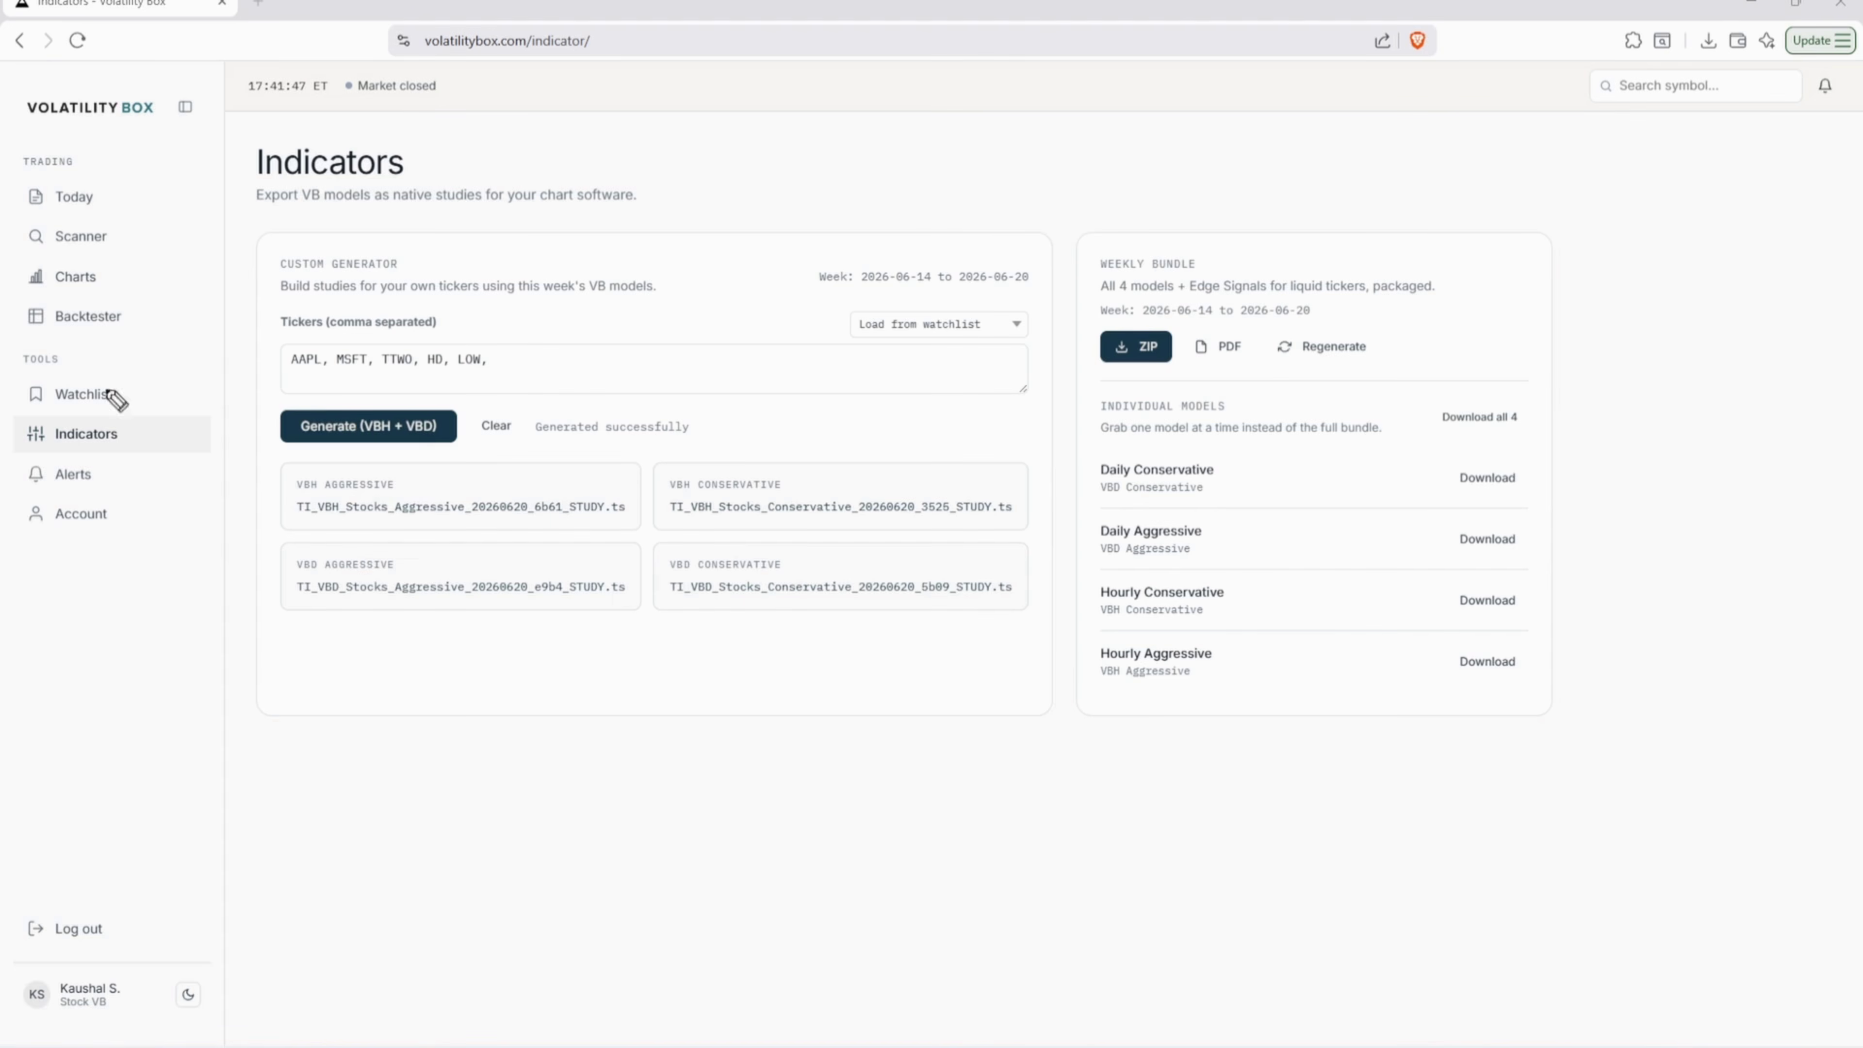
{"action": "mouse_move", "coordinate": [983, 300]}
{"action": "left_mouse_down"}
{"action": "mouse_move", "coordinate": [1027, 294]}
{"action": "mouse_move", "coordinate": [1030, 631]}
{"action": "mouse_move", "coordinate": [986, 627]}
{"action": "left_mouse_up"}
{"action": "mouse_move", "coordinate": [1126, 418]}
{"action": "left_mouse_down"}
{"action": "mouse_move", "coordinate": [1030, 451]}
{"action": "mouse_move", "coordinate": [1093, 461]}
{"action": "left_mouse_up"}
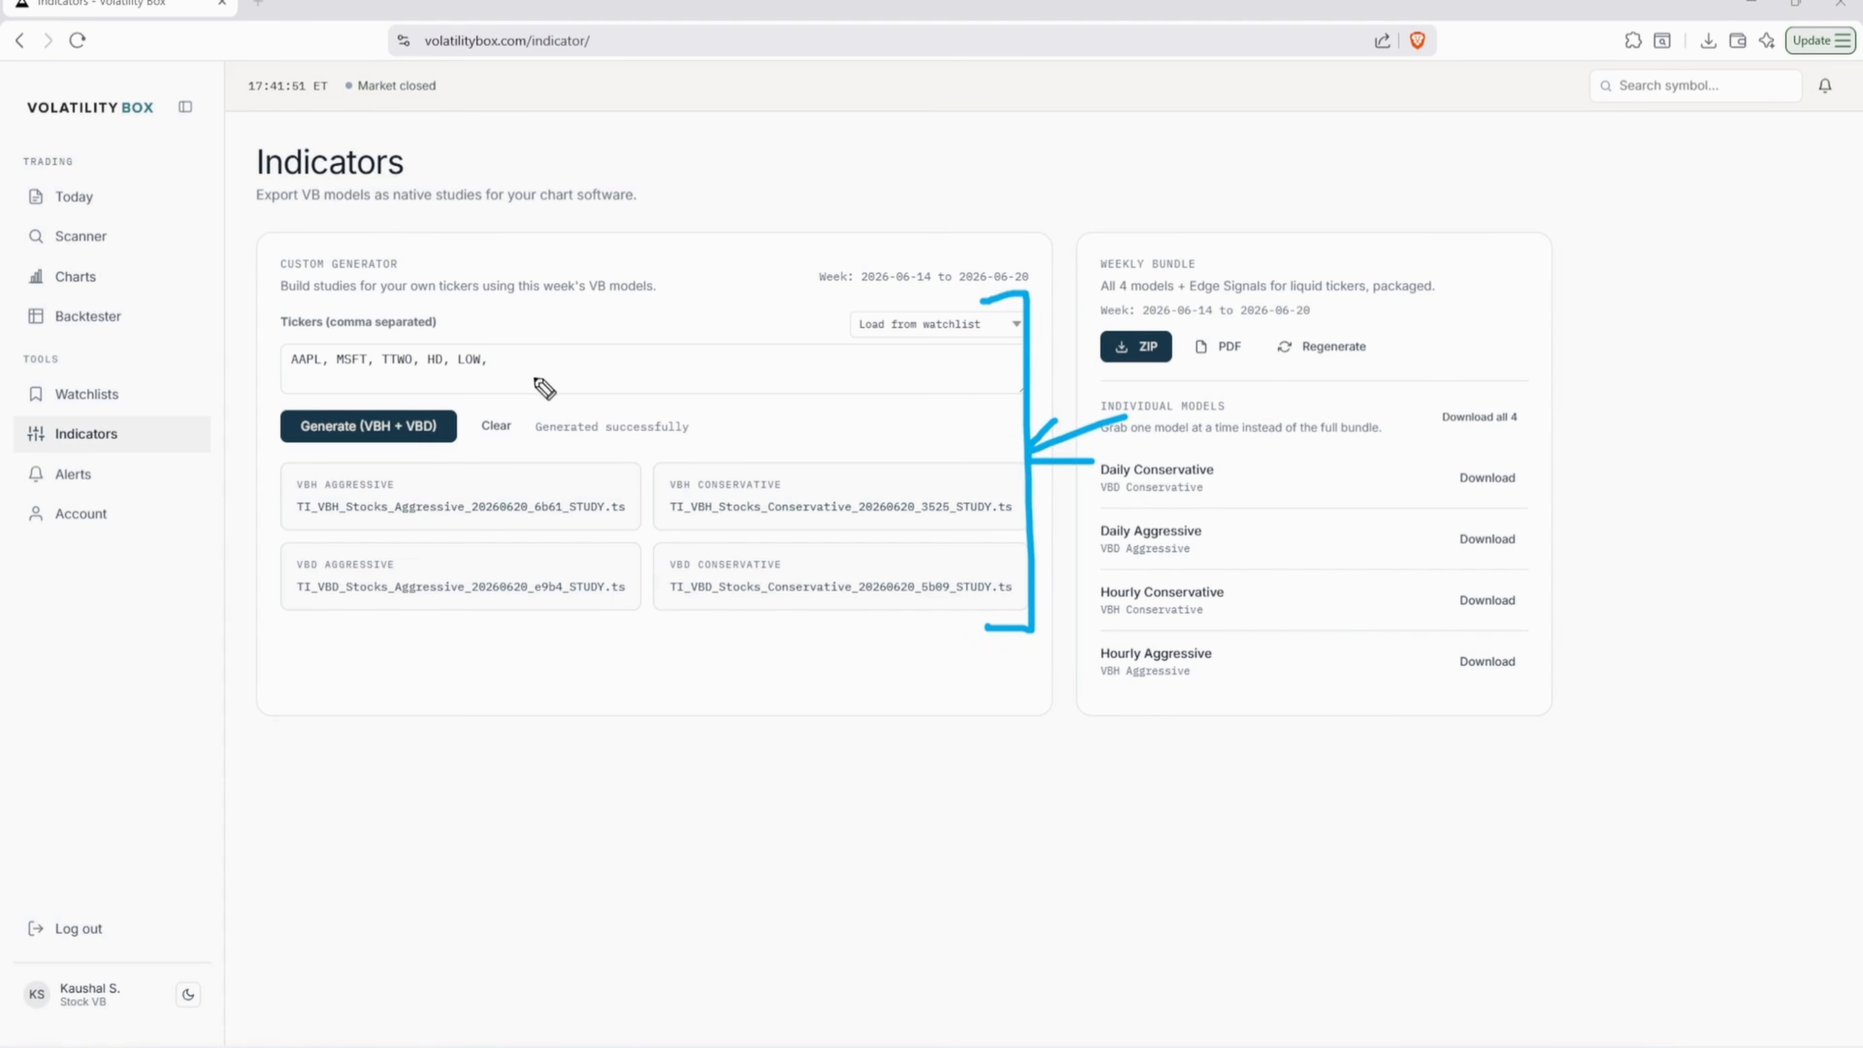
{"action": "mouse_move", "coordinate": [280, 376]}
{"action": "left_mouse_down"}
{"action": "mouse_move", "coordinate": [548, 375]}
{"action": "mouse_move", "coordinate": [544, 346]}
{"action": "mouse_move", "coordinate": [786, 321]}
{"action": "left_mouse_up"}
{"action": "key", "text": "e"}
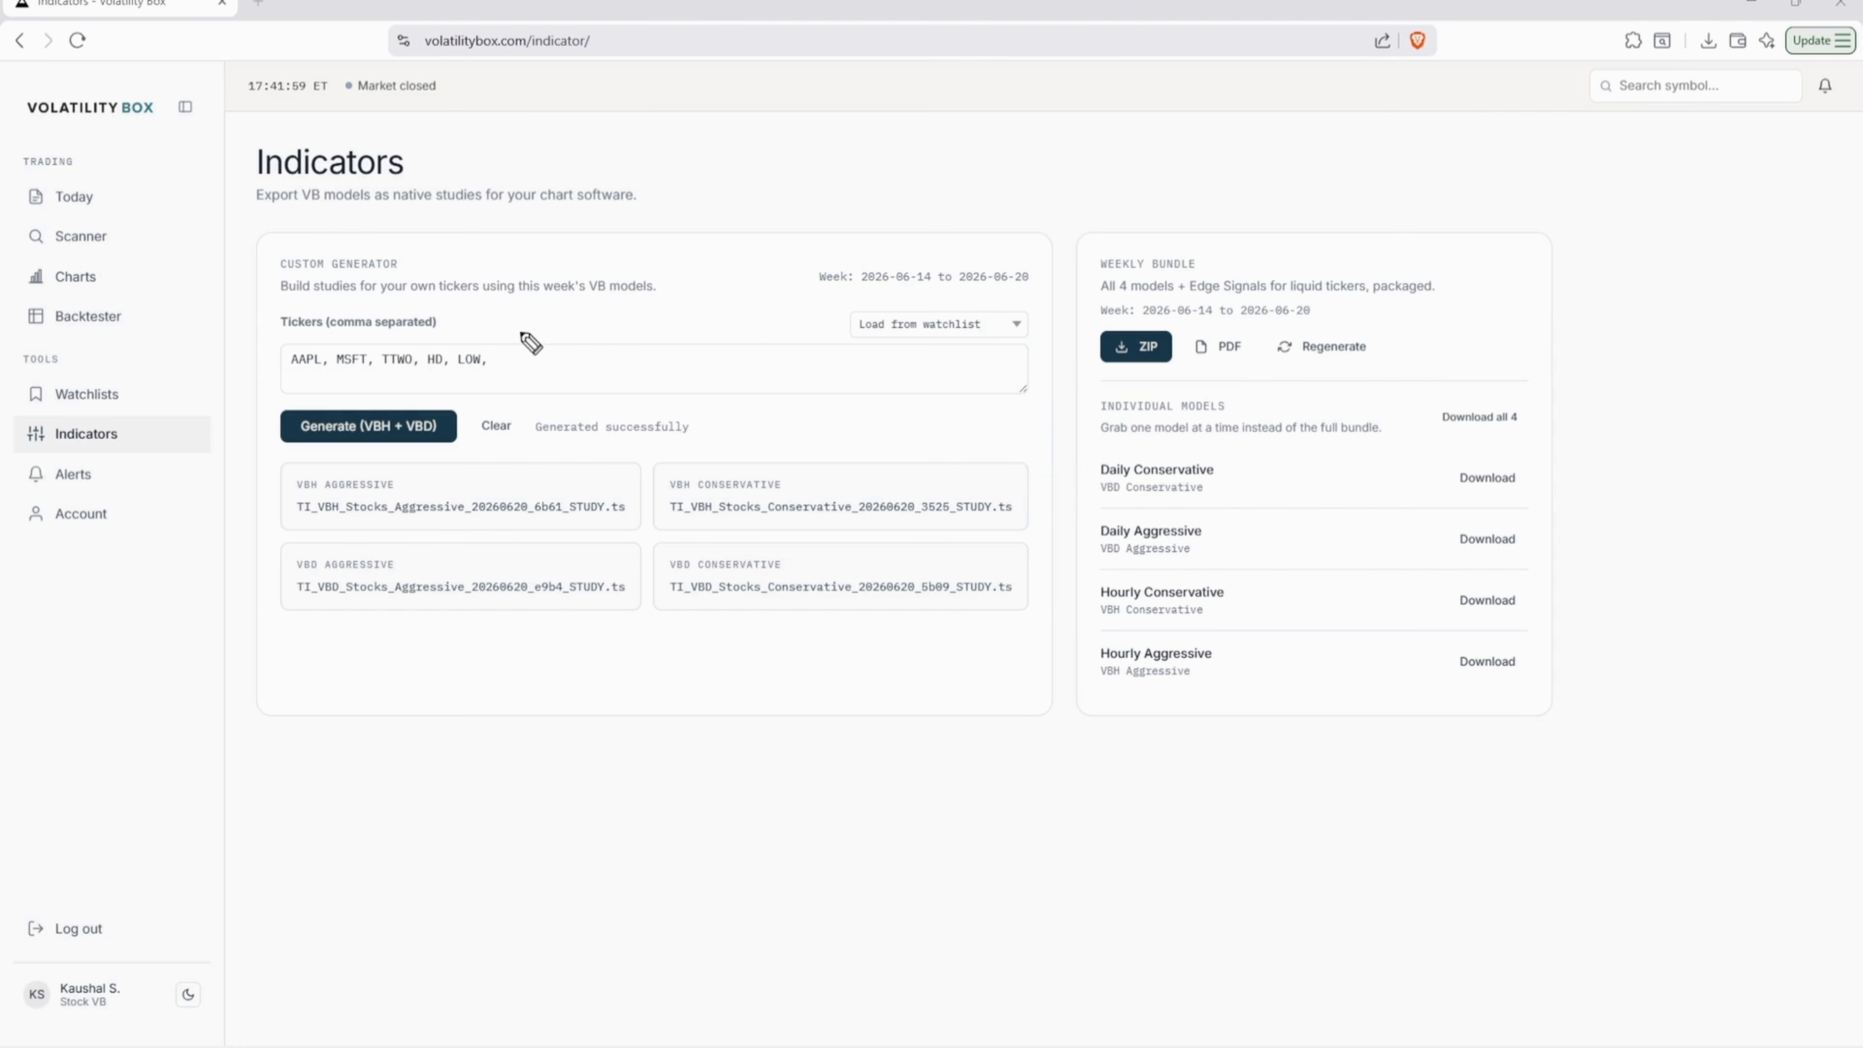
{"action": "mouse_move", "coordinate": [501, 335]}
{"action": "left_mouse_down"}
{"action": "mouse_move", "coordinate": [552, 399]}
{"action": "mouse_move", "coordinate": [527, 397]}
{"action": "left_mouse_up"}
{"action": "left_click_drag", "start_coordinate": [630, 336], "coordinate": [589, 347]}
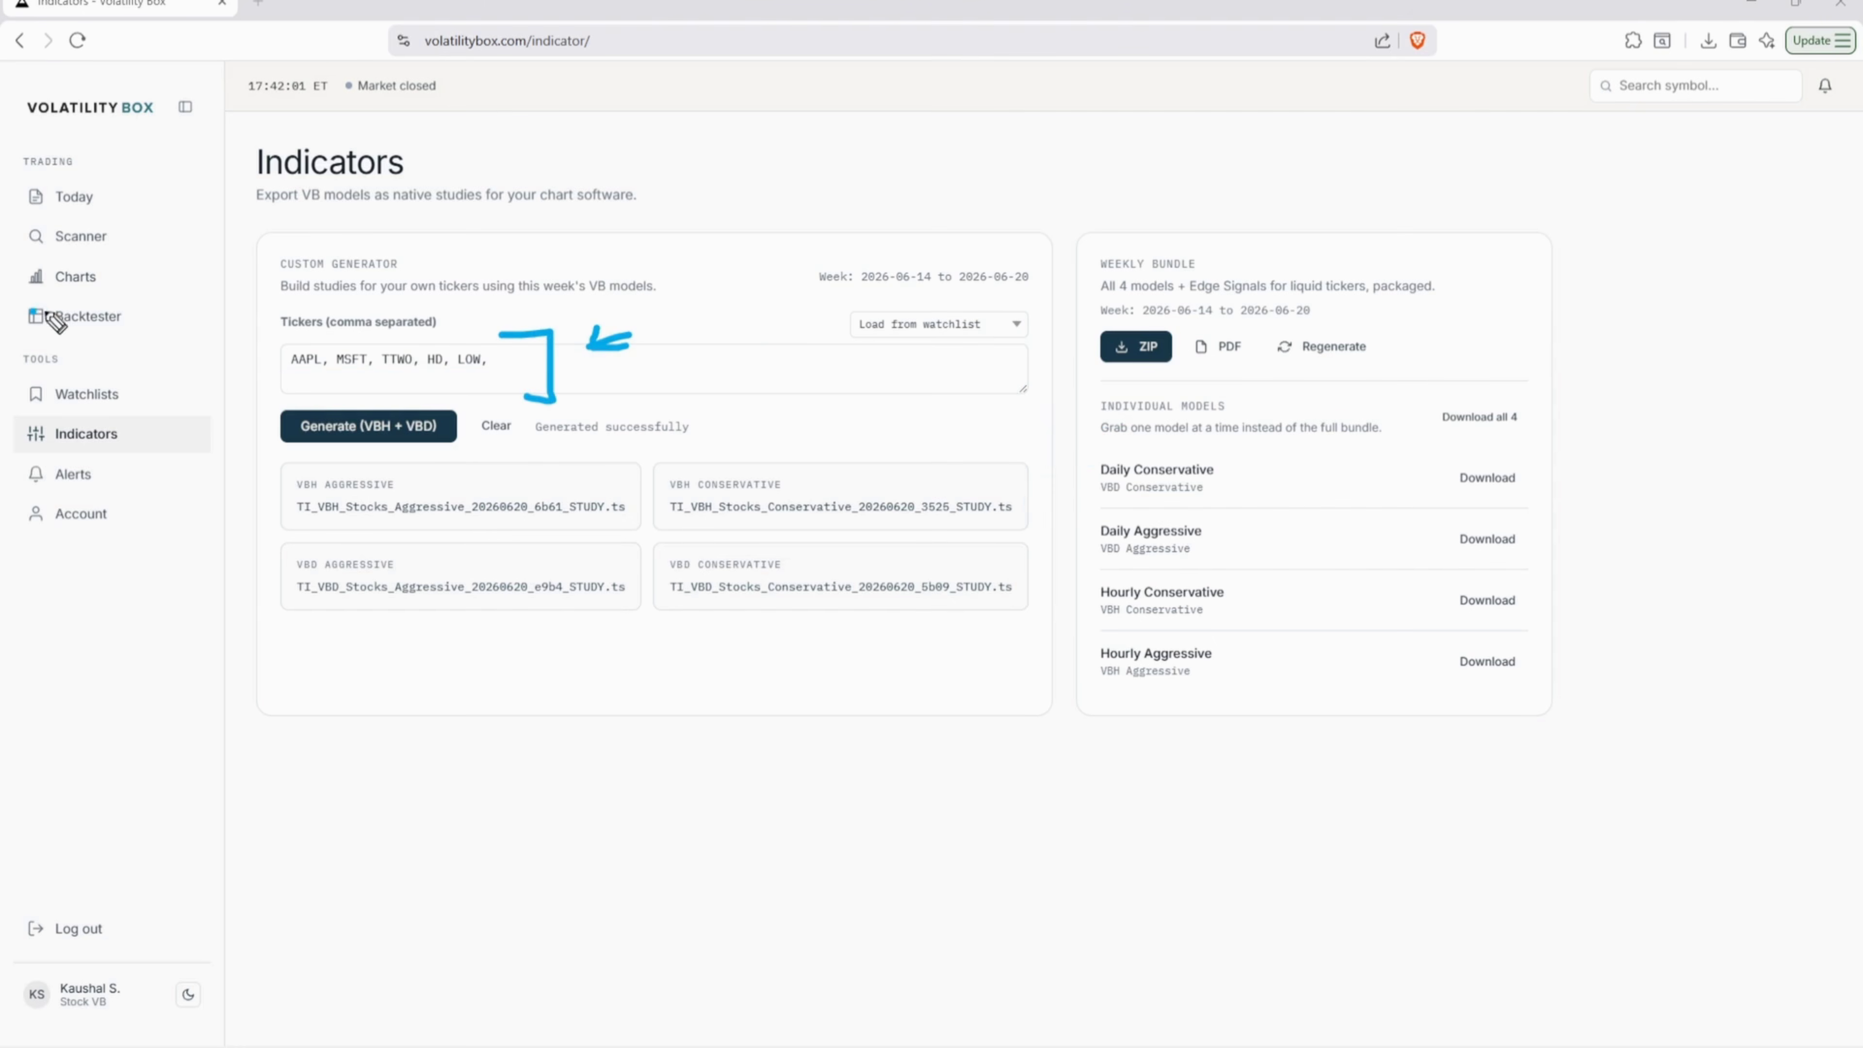
{"action": "mouse_move", "coordinate": [45, 312]}
{"action": "left_mouse_down"}
{"action": "mouse_move", "coordinate": [80, 311]}
{"action": "mouse_move", "coordinate": [91, 266]}
{"action": "mouse_move", "coordinate": [138, 248]}
{"action": "mouse_move", "coordinate": [103, 280]}
{"action": "left_mouse_up"}
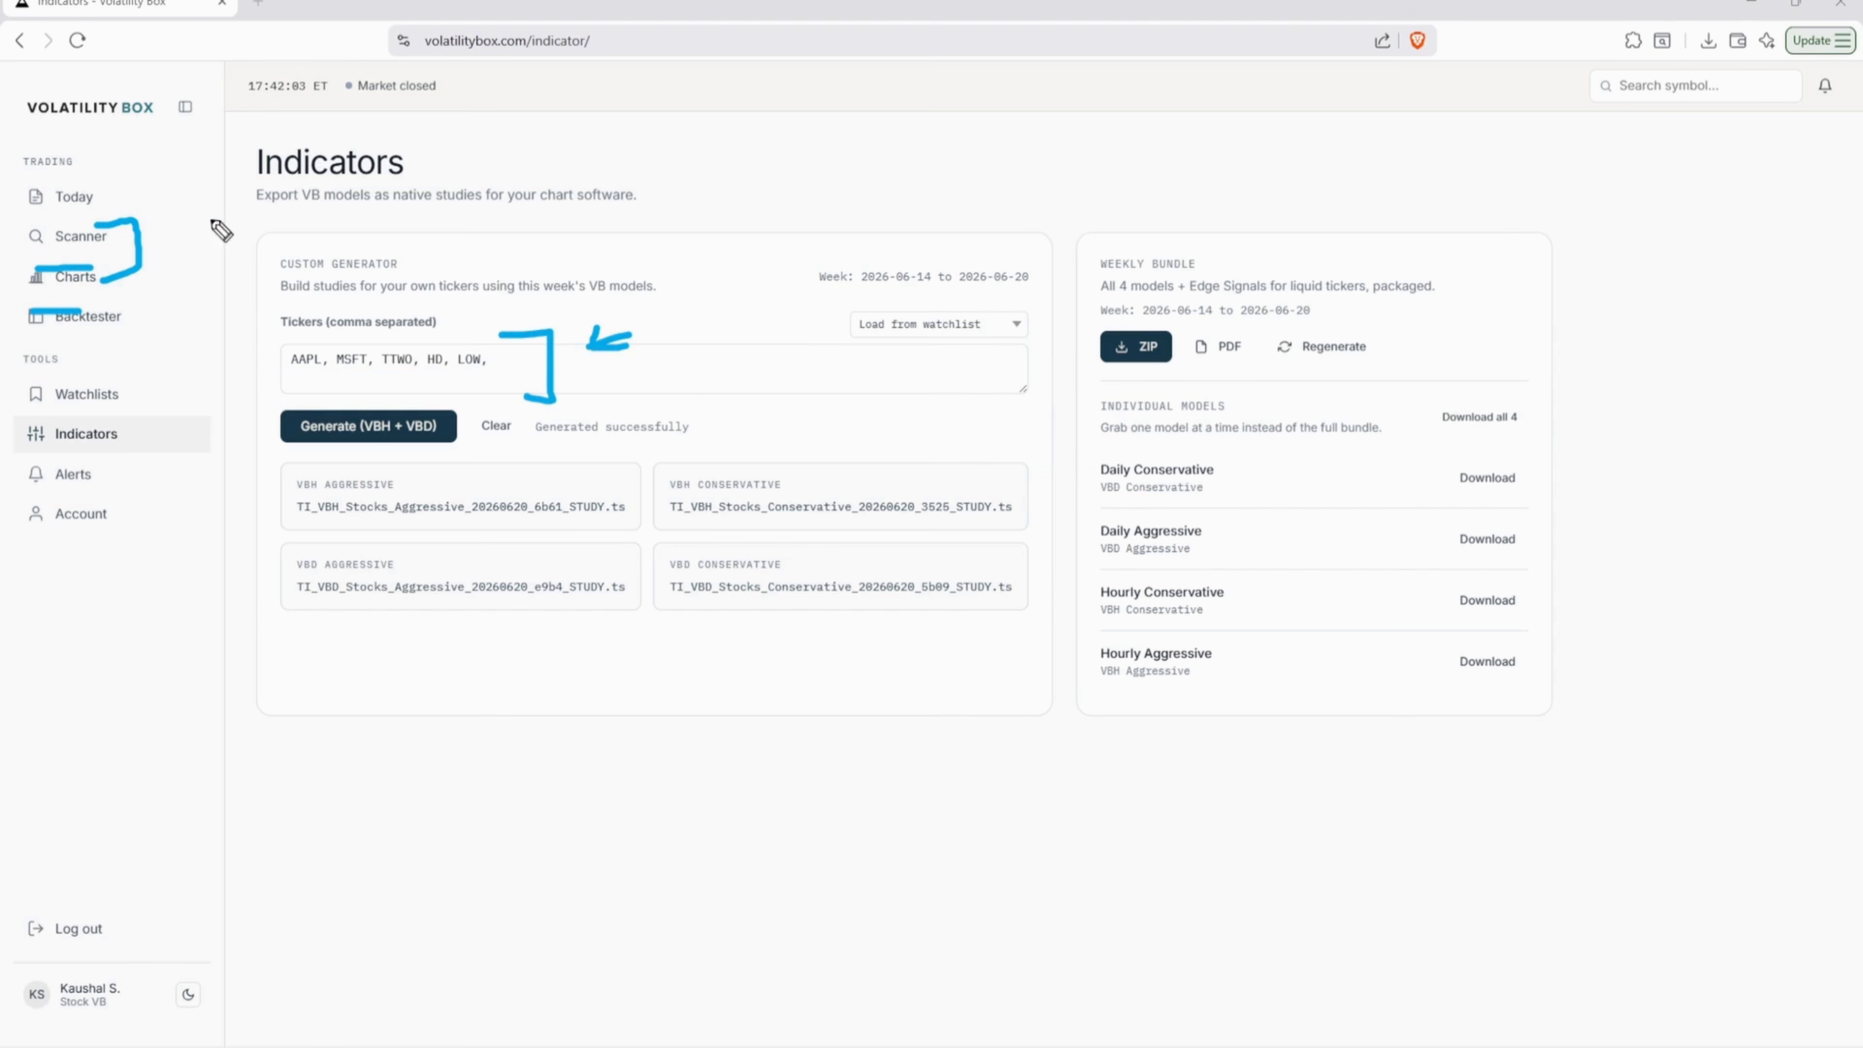
{"action": "left_click_drag", "start_coordinate": [212, 219], "coordinate": [164, 241]}
{"action": "left_click_drag", "start_coordinate": [178, 222], "coordinate": [183, 244]}
{"action": "mouse_move", "coordinate": [1108, 442]}
{"action": "left_mouse_down"}
{"action": "mouse_move", "coordinate": [1084, 693]}
{"action": "mouse_move", "coordinate": [1120, 686]}
{"action": "left_mouse_up"}
{"action": "left_click_drag", "start_coordinate": [917, 607], "coordinate": [1019, 584]}
{"action": "left_click_drag", "start_coordinate": [999, 573], "coordinate": [1038, 614]}
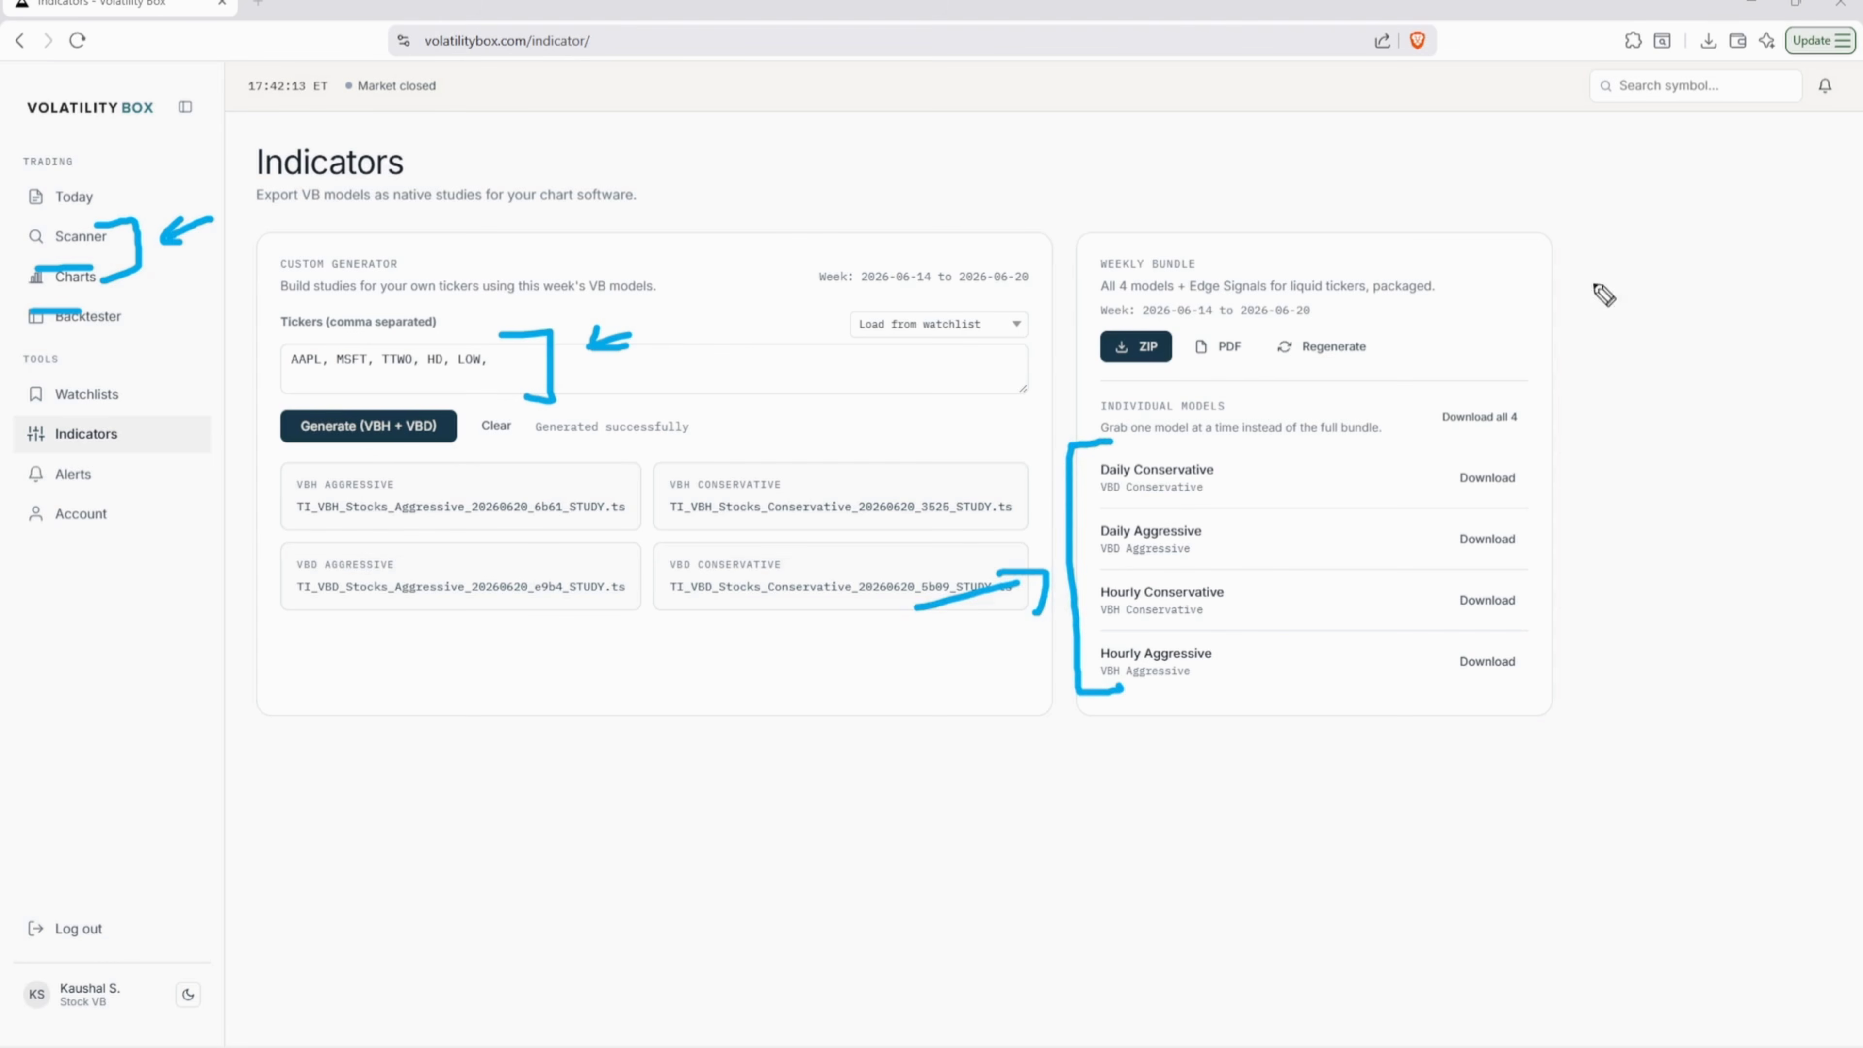